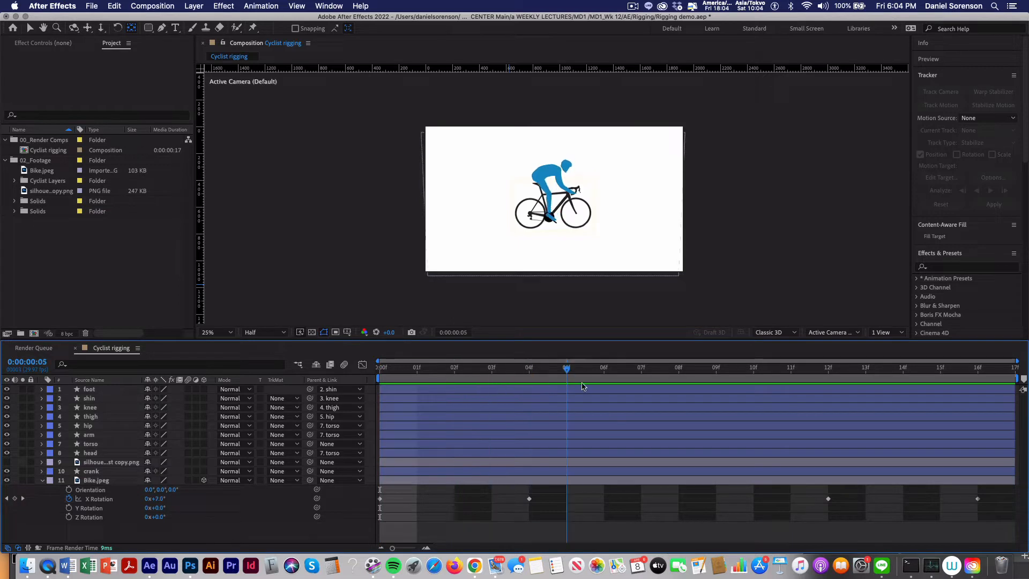
Create a 1920 x 1080, 29.97 fps composition lasting 0:00:00:17 in 00_Render Comps and add Bike.jpeg to it.
left_click(45, 142)
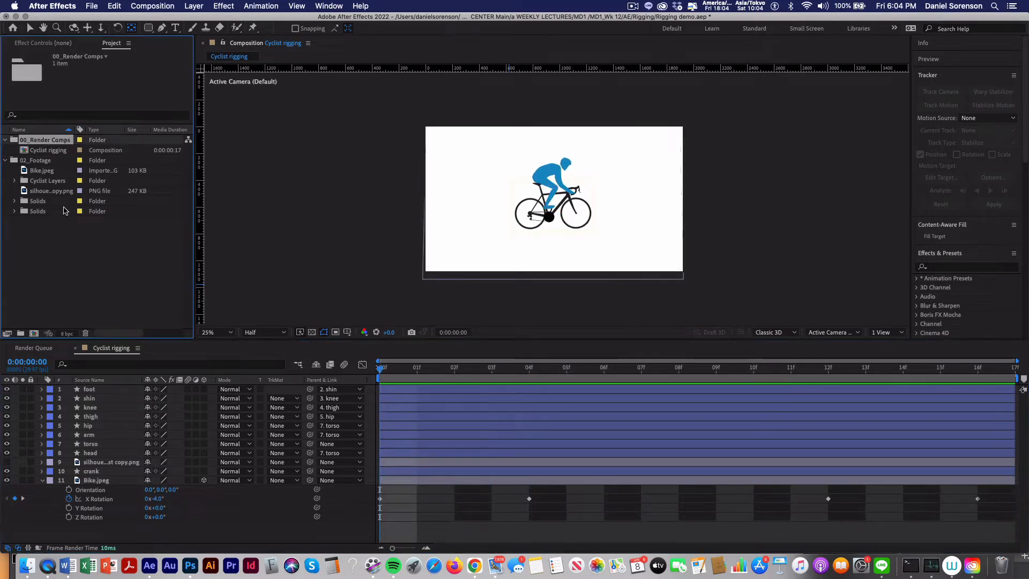
key("super+n")
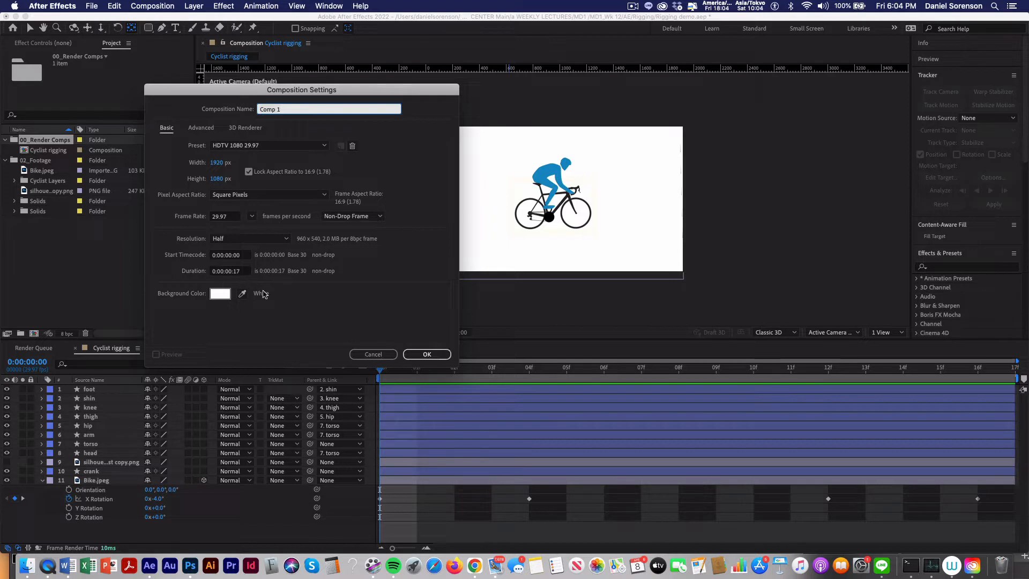
left_click(426, 354)
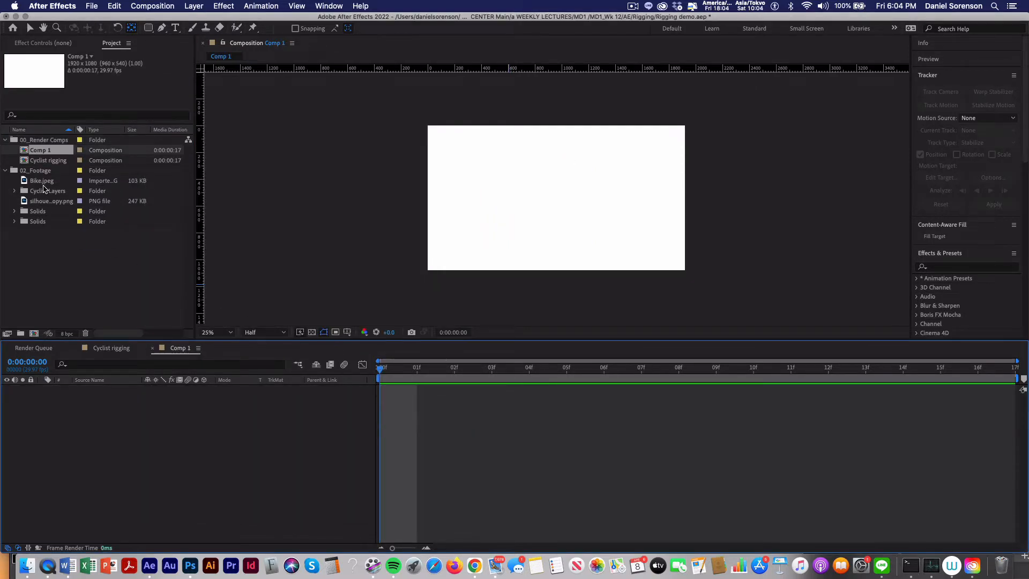
left_click_drag(43, 184, 70, 396)
left_click(194, 450)
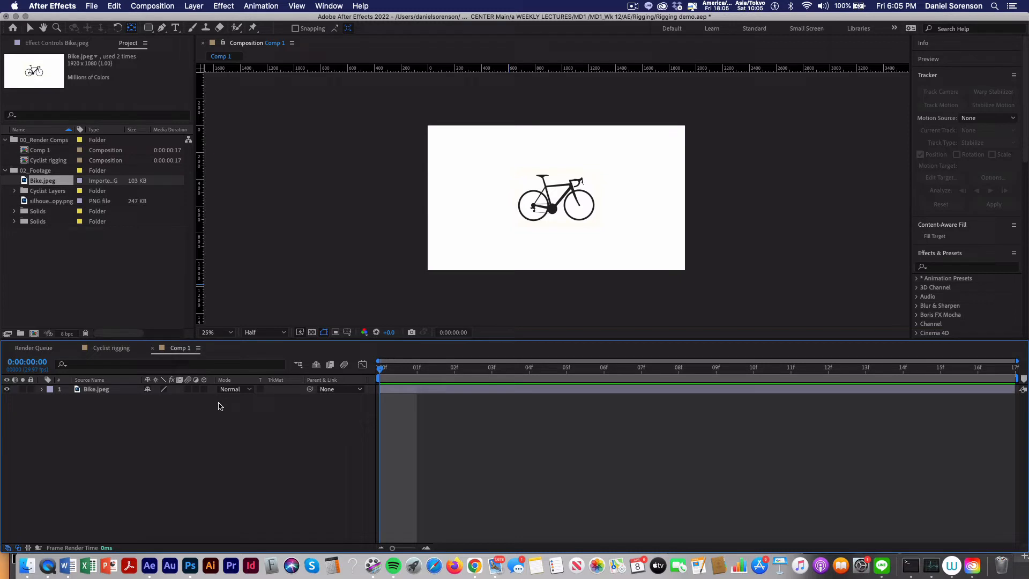
Draw a blue filled circle covering the bike's chainring and centre the shape layer's anchor point on it.
key("period")
key("period")
key("period")
key("period")
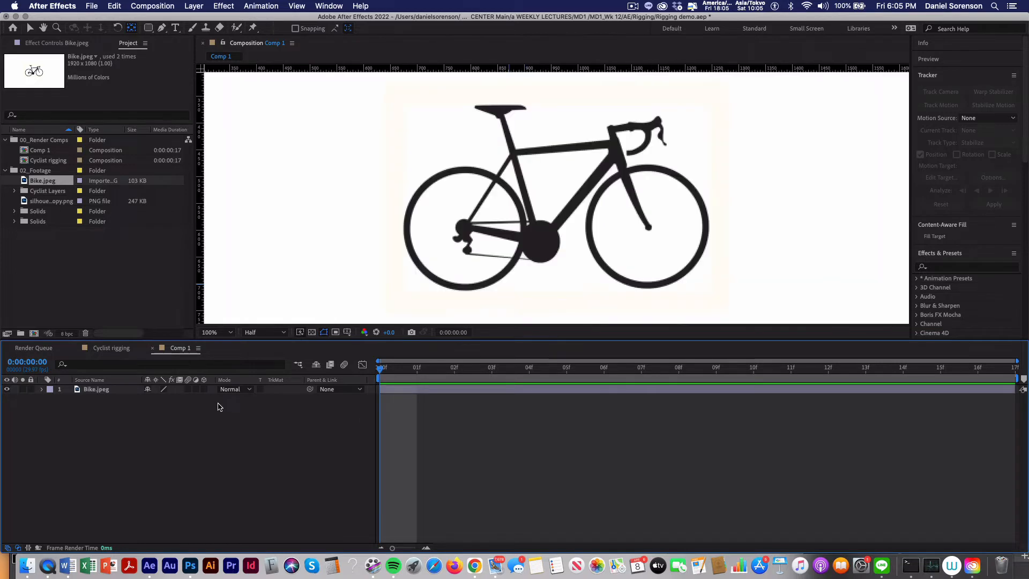
left_click_drag(149, 28, 182, 45)
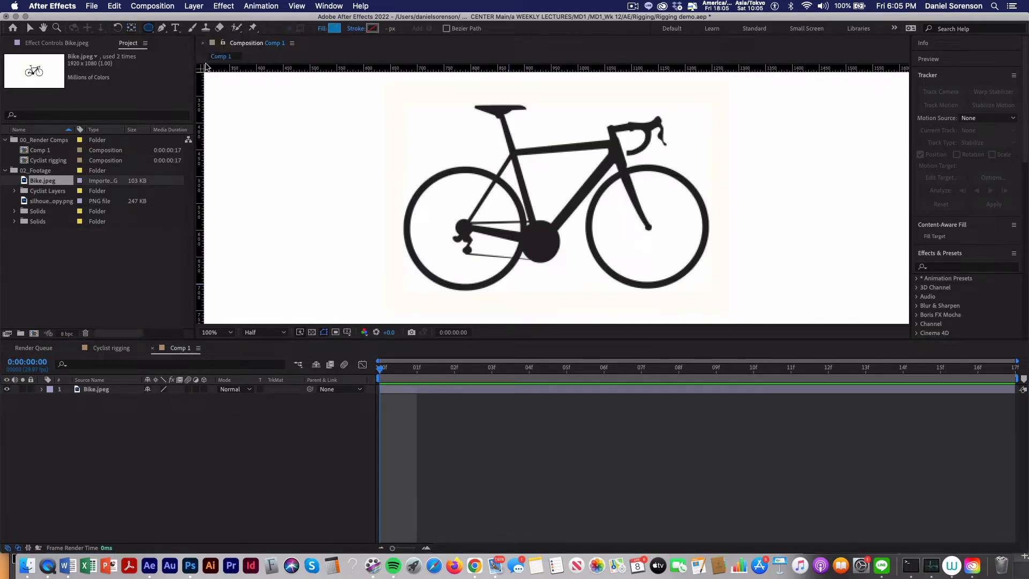
left_click(540, 243)
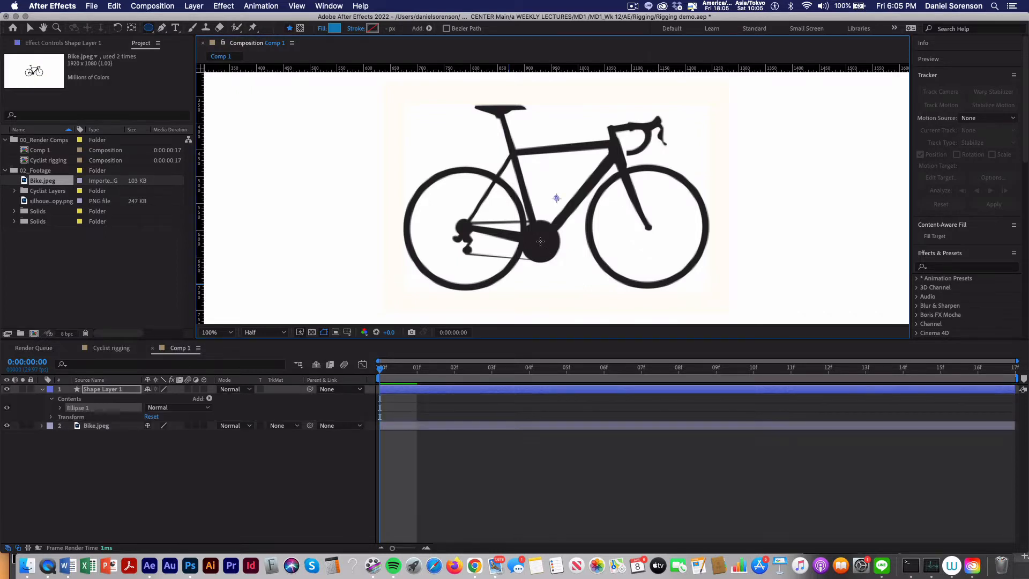
left_click_drag(542, 243, 561, 262)
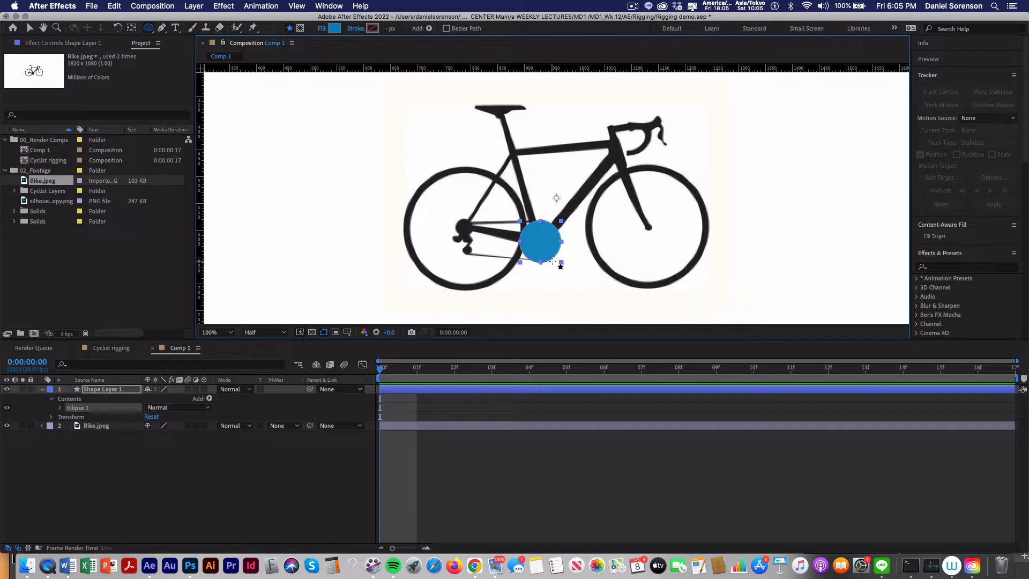
left_click(132, 30)
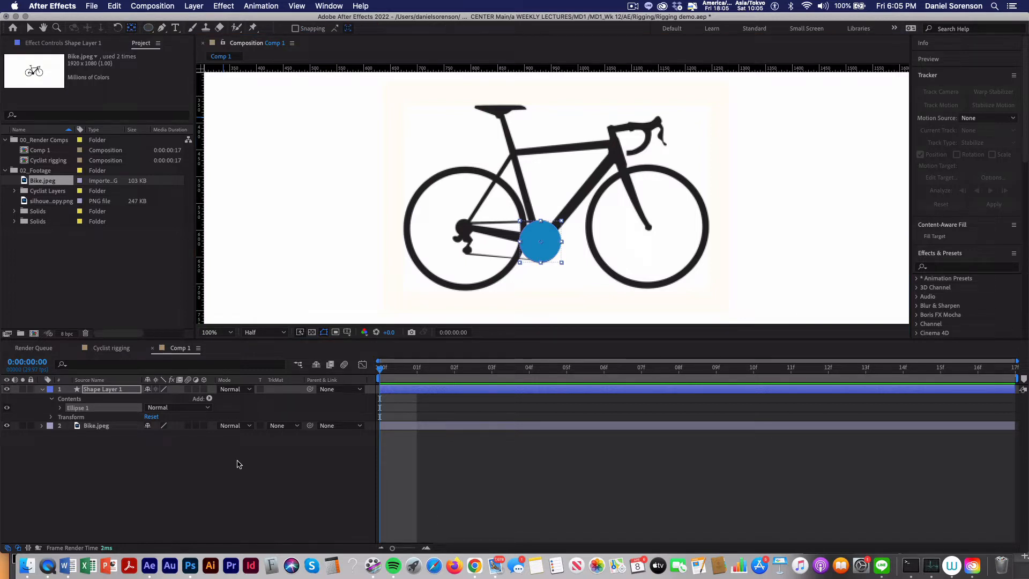
Add a thin rounded rectangle to the same shape layer as a crank arm, running from the circle's centre out past its edge.
key("period")
key("period")
key("period")
key("period")
key("h")
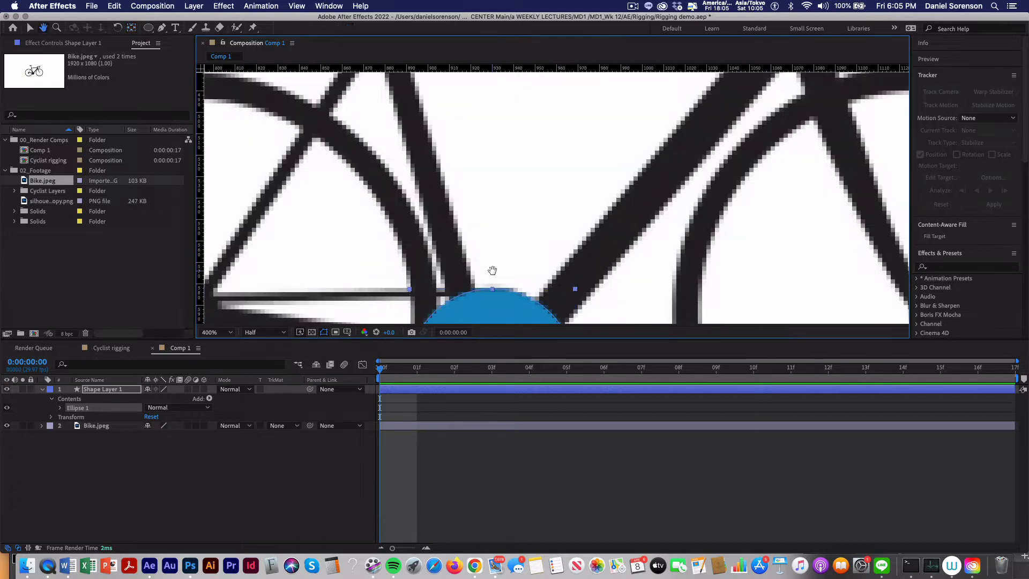
left_click_drag(490, 272, 465, 65)
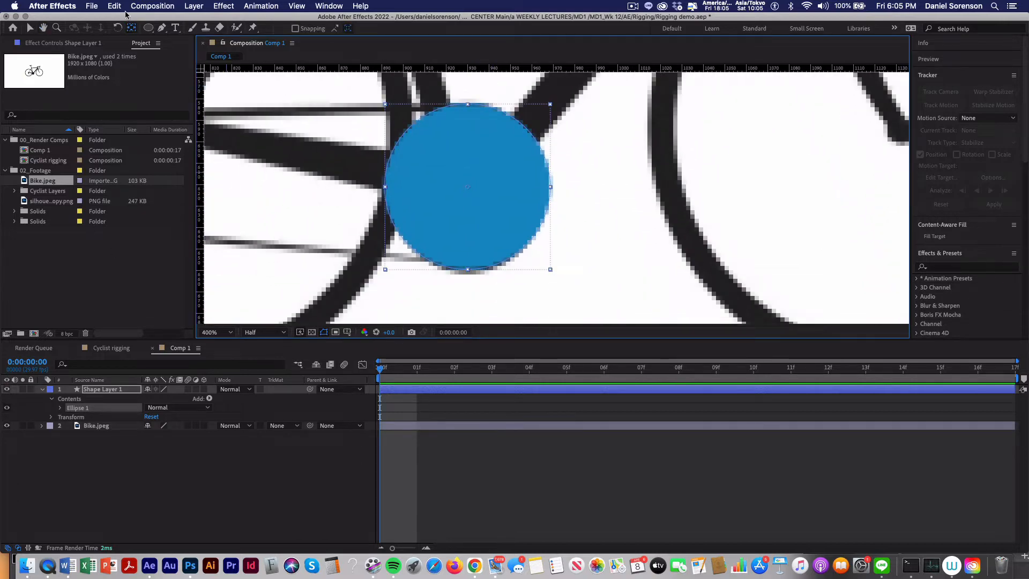
left_click(148, 27)
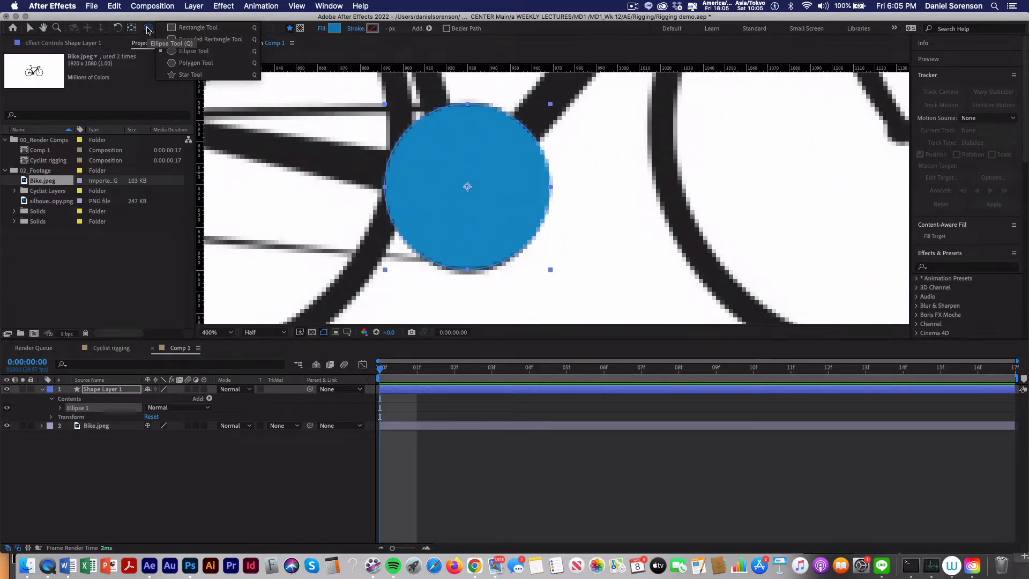
left_click(199, 42)
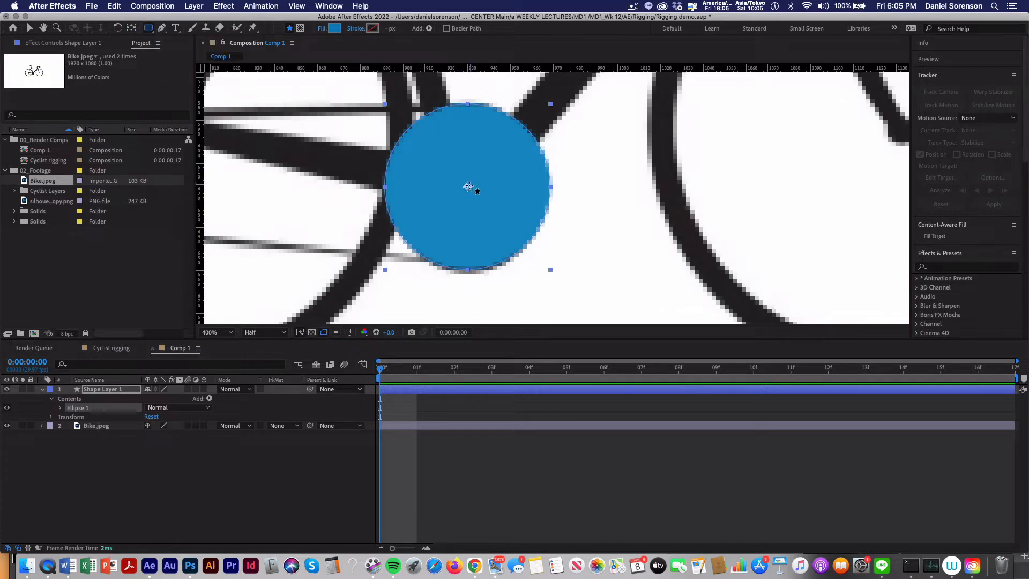
left_click(468, 186)
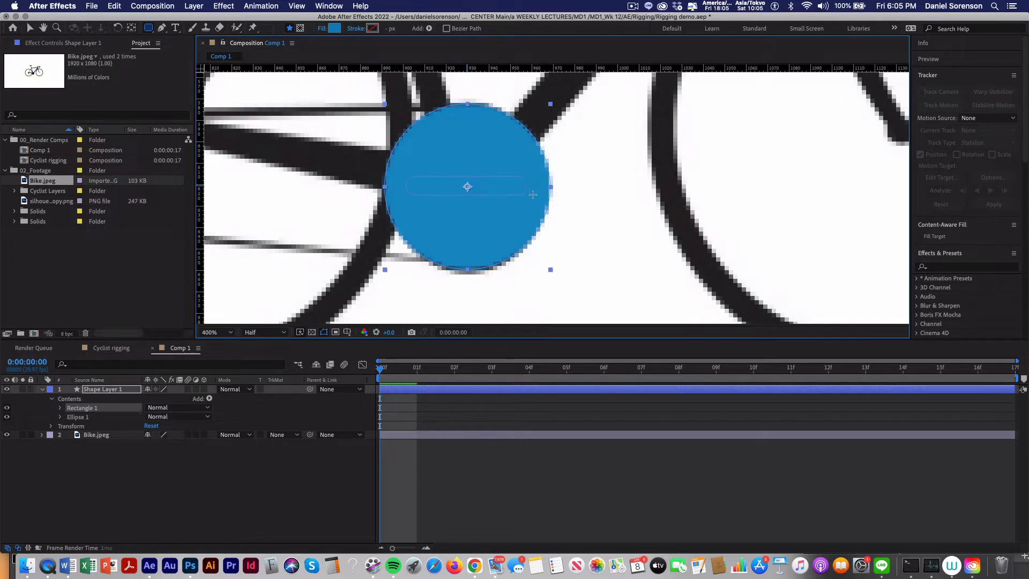
left_click_drag(533, 195, 625, 200)
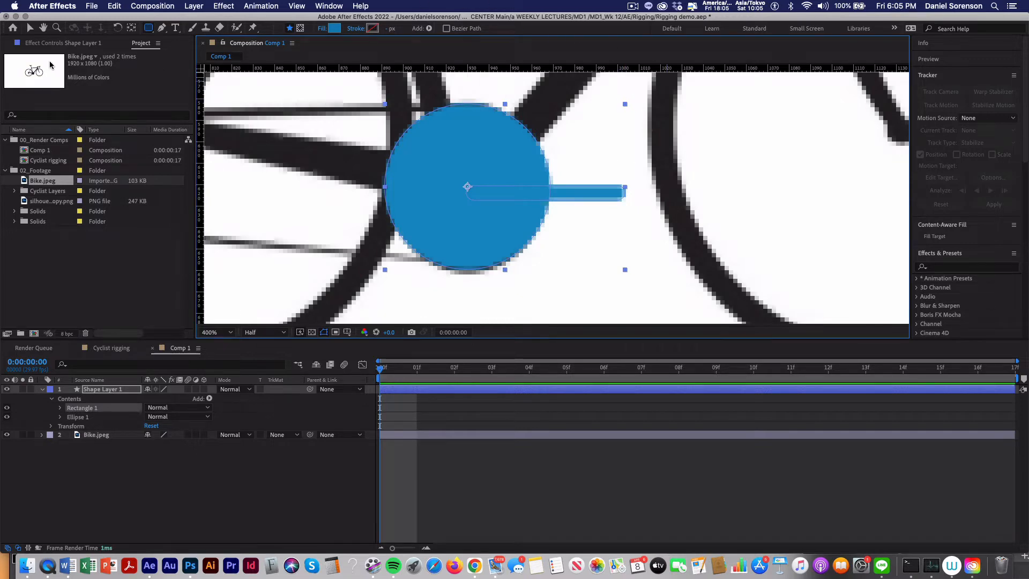
Nudge the crank arm rectangle upward toward the circle's horizontal centre line.
left_click(30, 29)
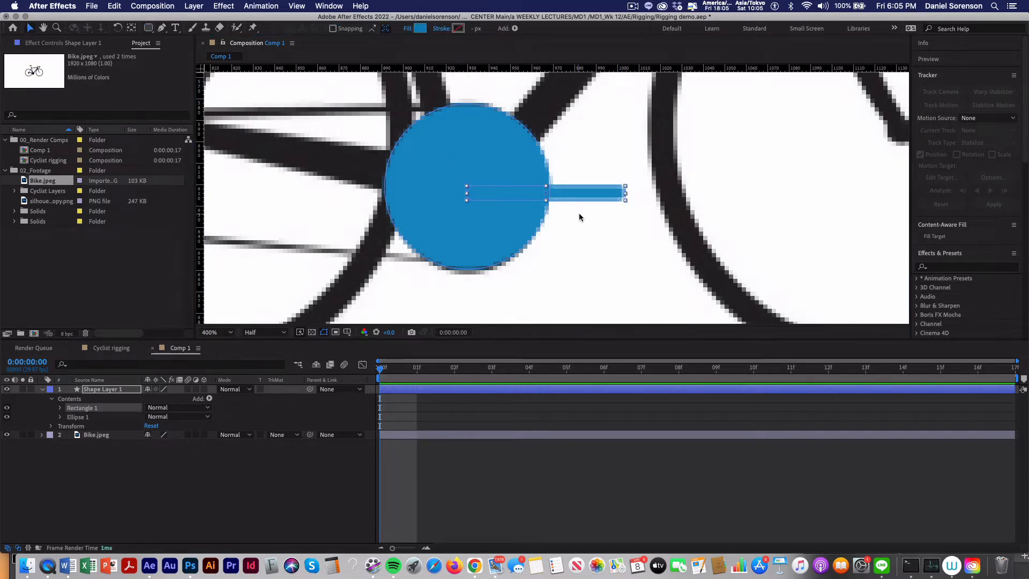
key("shift+Up")
right_click(319, 475)
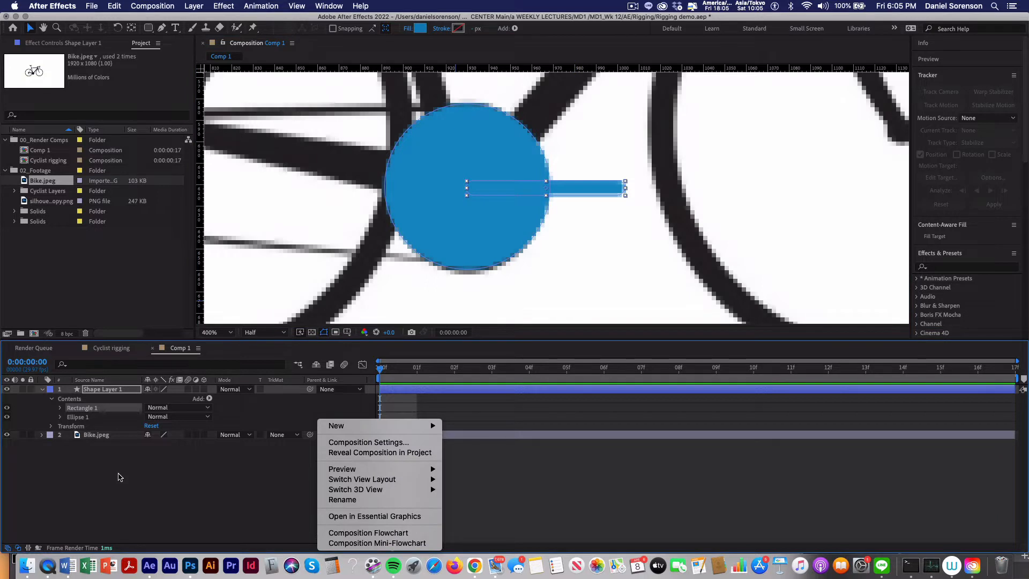
left_click(120, 476)
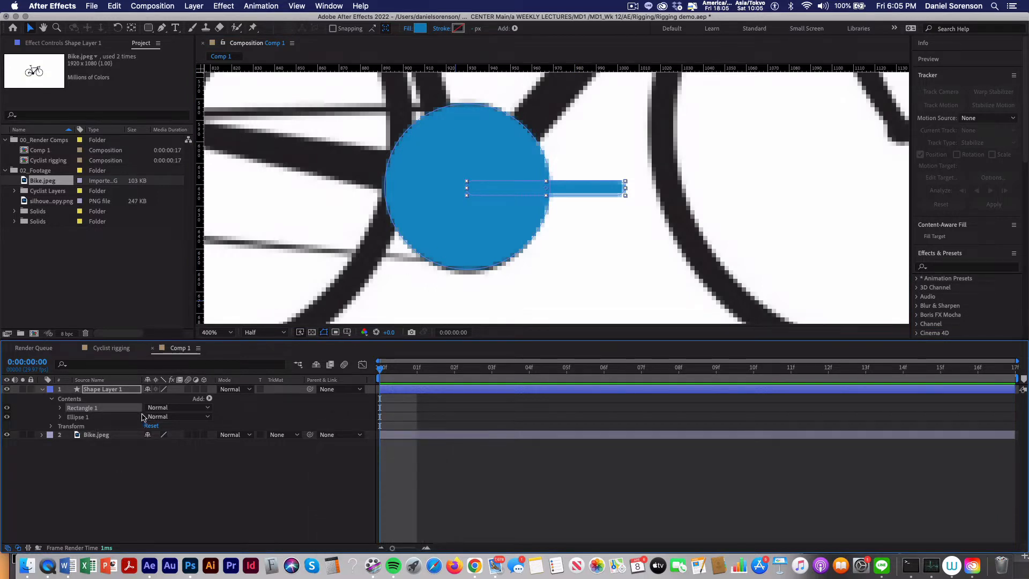
Place vertical and horizontal guides crossing at the circle's centre and nudge the crank arm up to centre it on the horizontal guide.
left_click(81, 418)
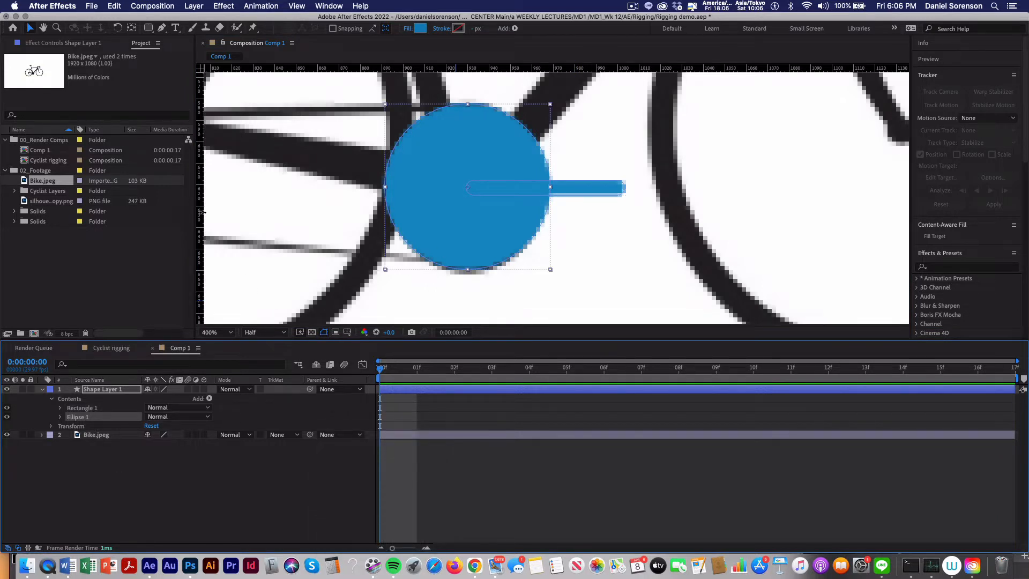
left_click_drag(476, 204, 467, 207)
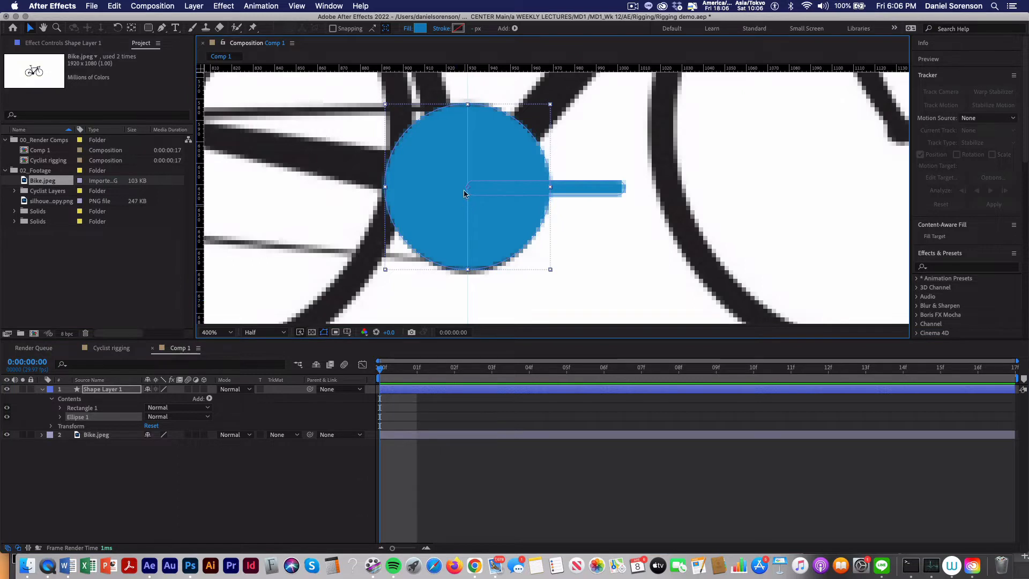
left_click_drag(453, 67, 443, 187)
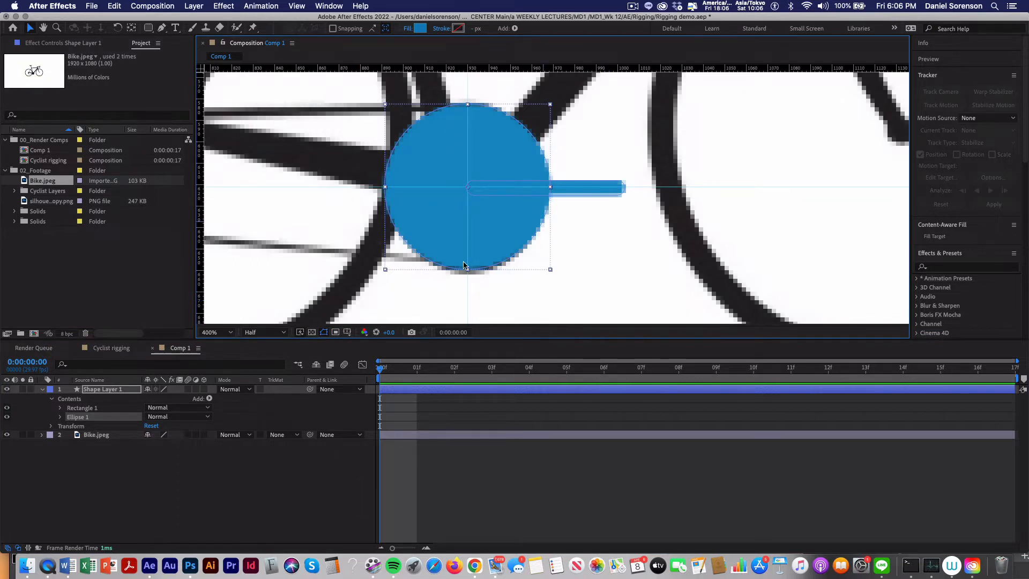
left_click(87, 409)
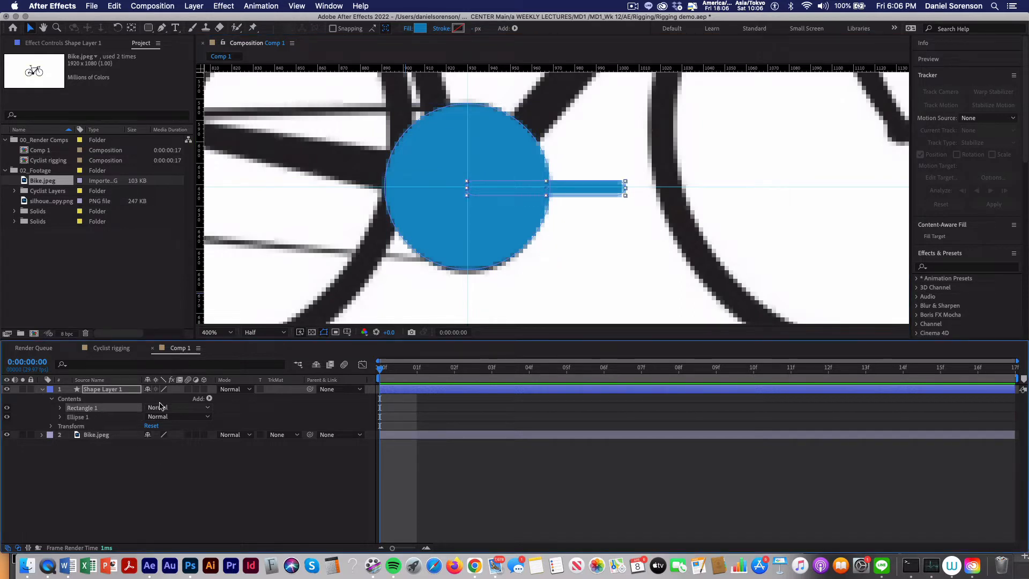
key("Up")
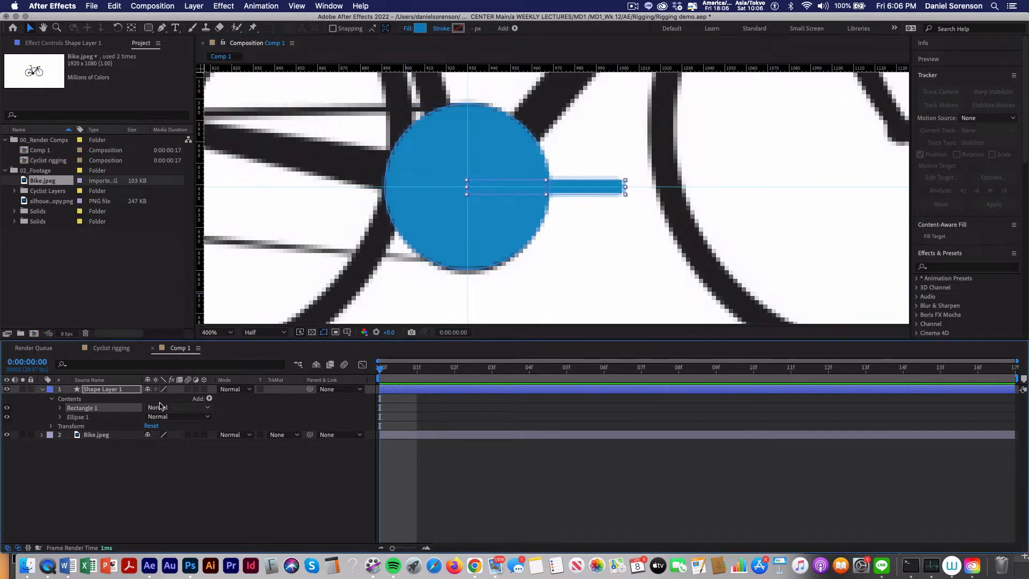
left_click(193, 488)
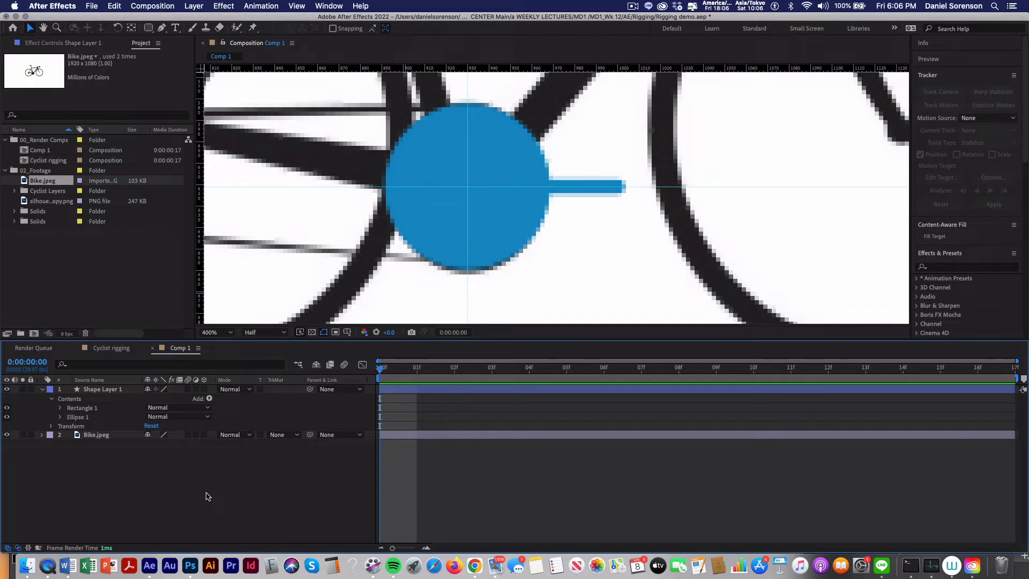
Rotate the crank shape layer to -71° and set a Rotation keyframe at the first frame.
left_click(91, 390)
left_click(43, 390)
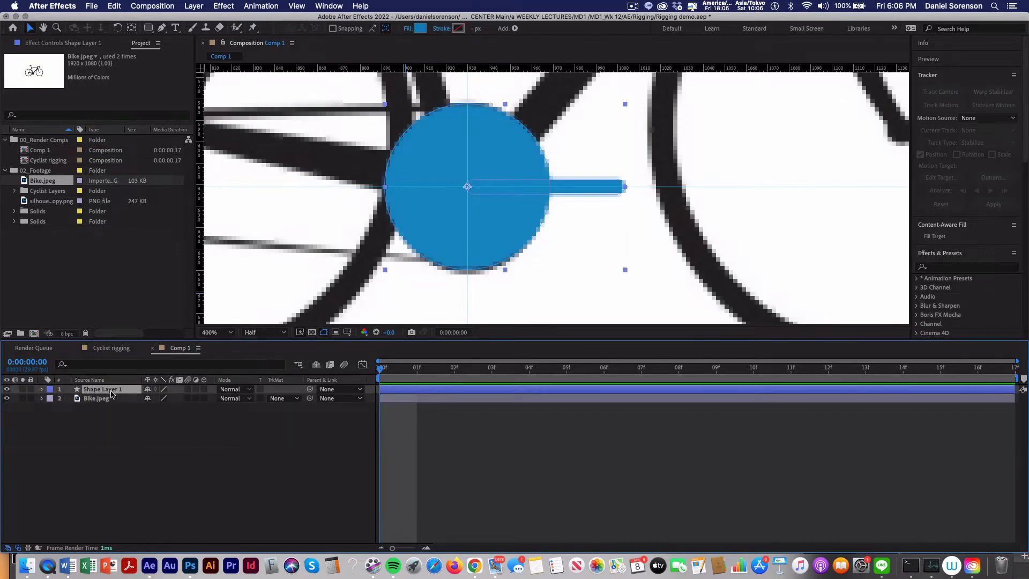
key("r")
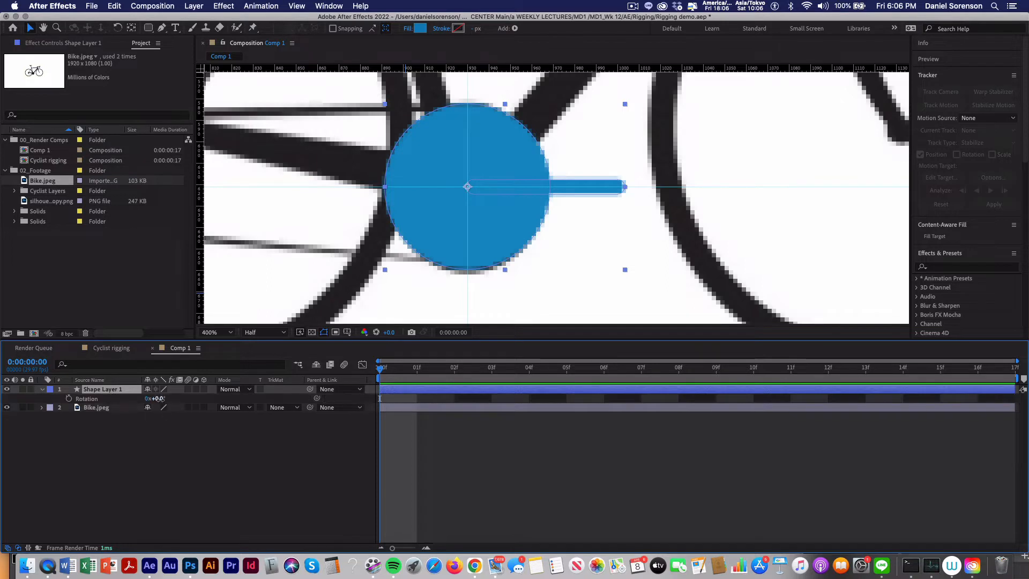
left_click_drag(160, 398, 127, 399)
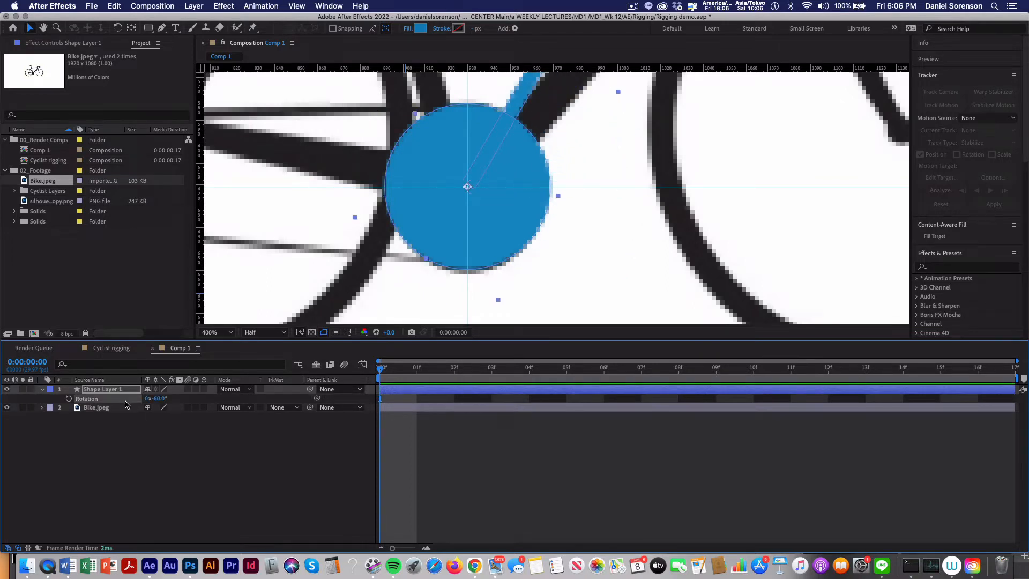
key("comma")
key("comma")
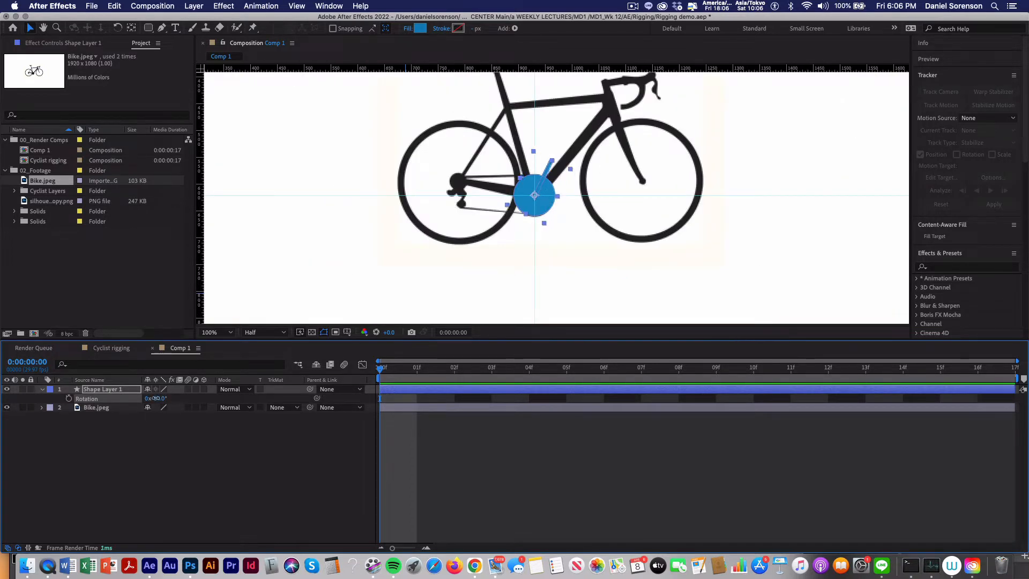
left_click_drag(159, 398, 154, 398)
left_click(69, 399)
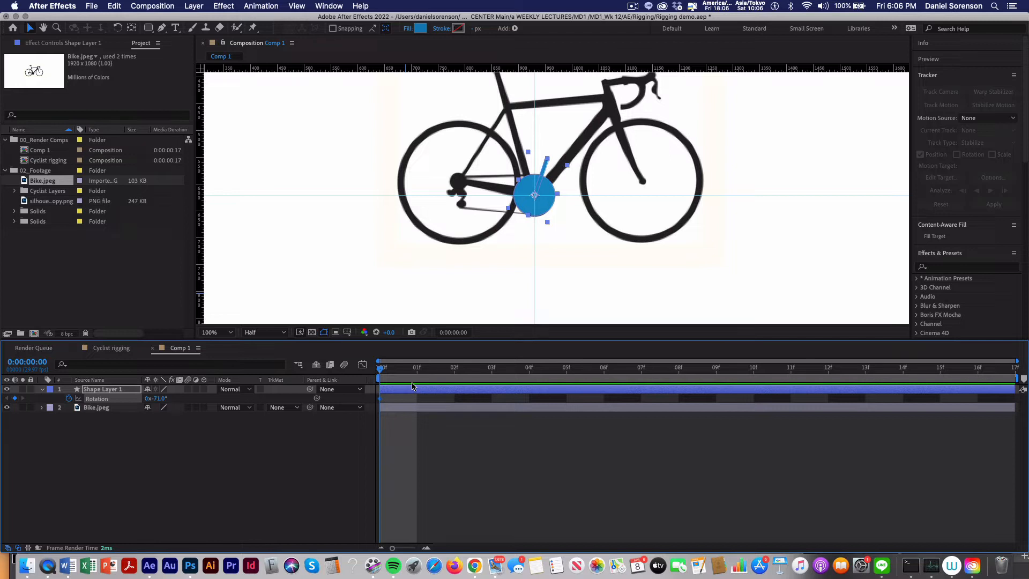
At the last frame, 0:00:00:16, set the crank layer's rotation to one revolution at -71° and preview the animation.
key("End")
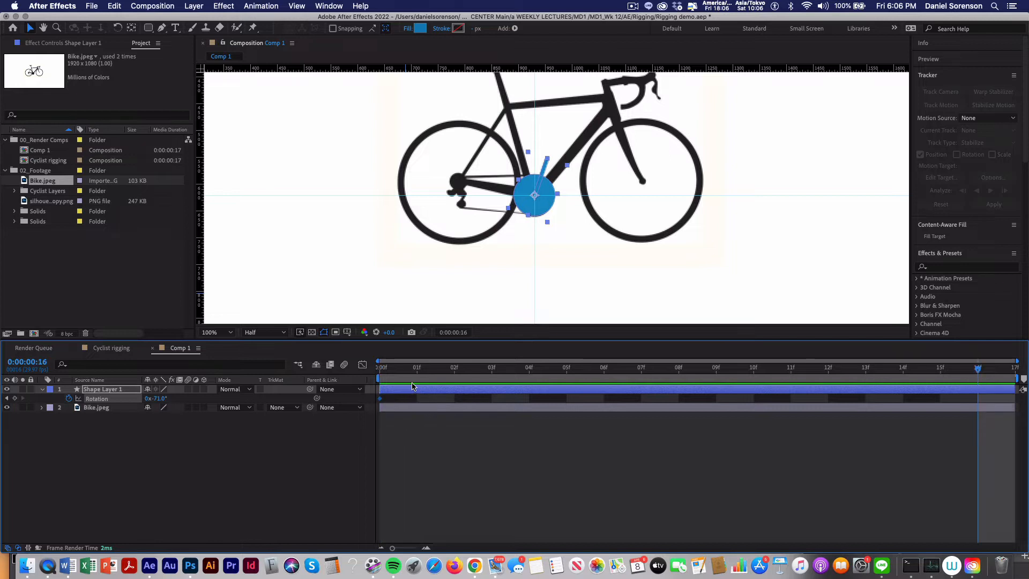
left_click(151, 399)
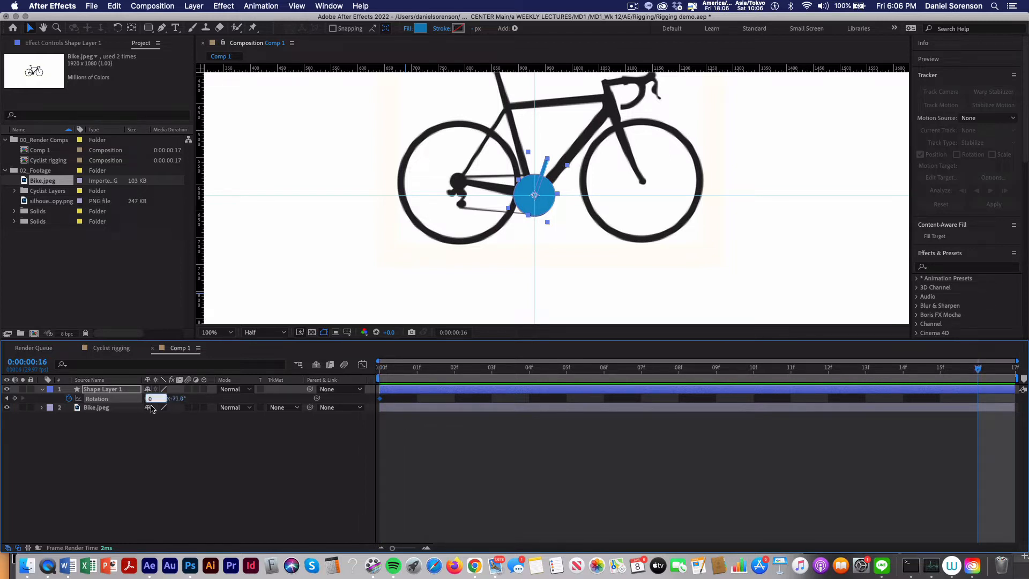
type("1")
left_click(214, 454)
key("space")
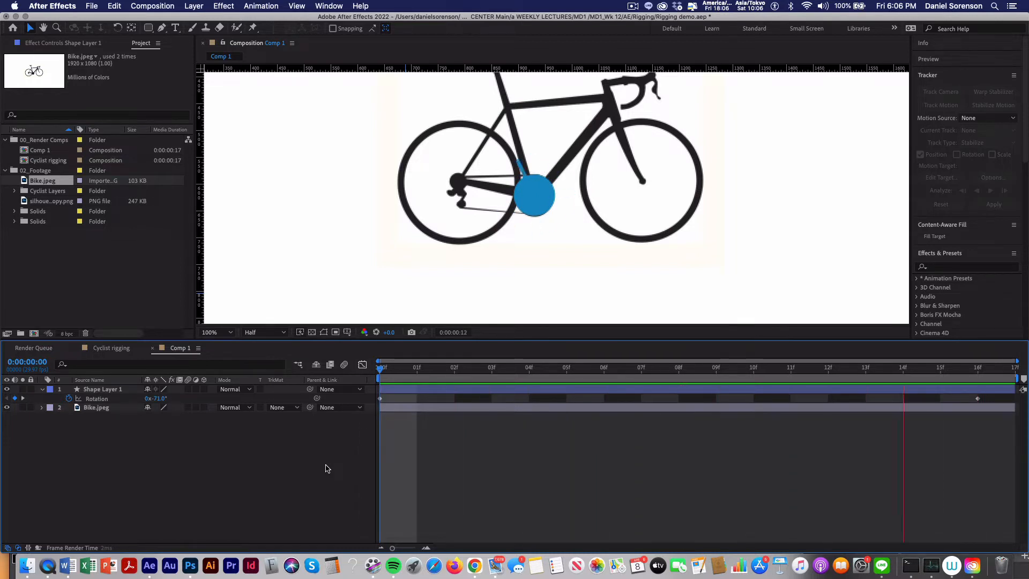
key("space")
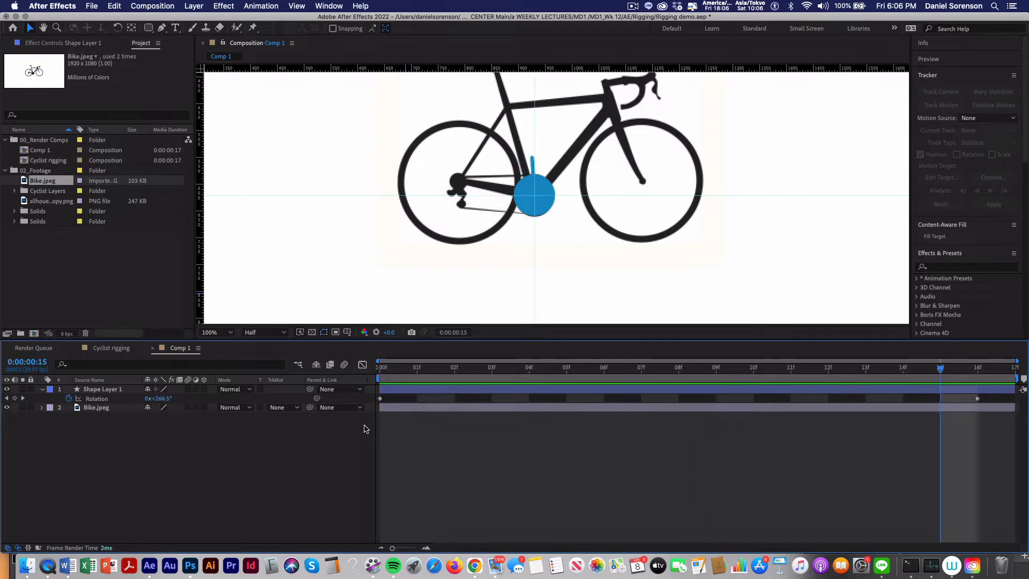
Rename the shape layer holding the circle and arm as Crank.
left_click(114, 391)
key("Return")
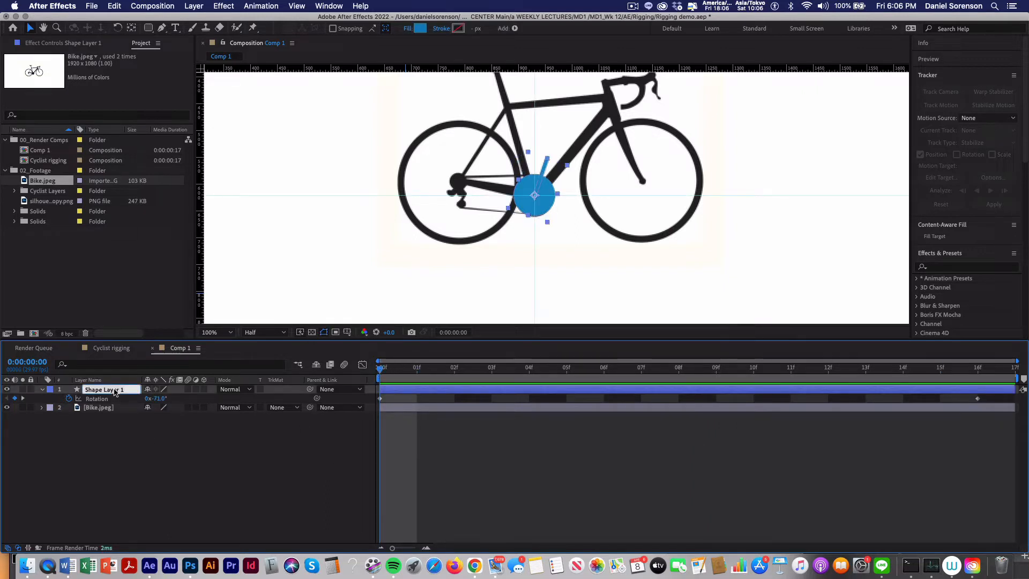
type("Crank")
left_click(142, 459)
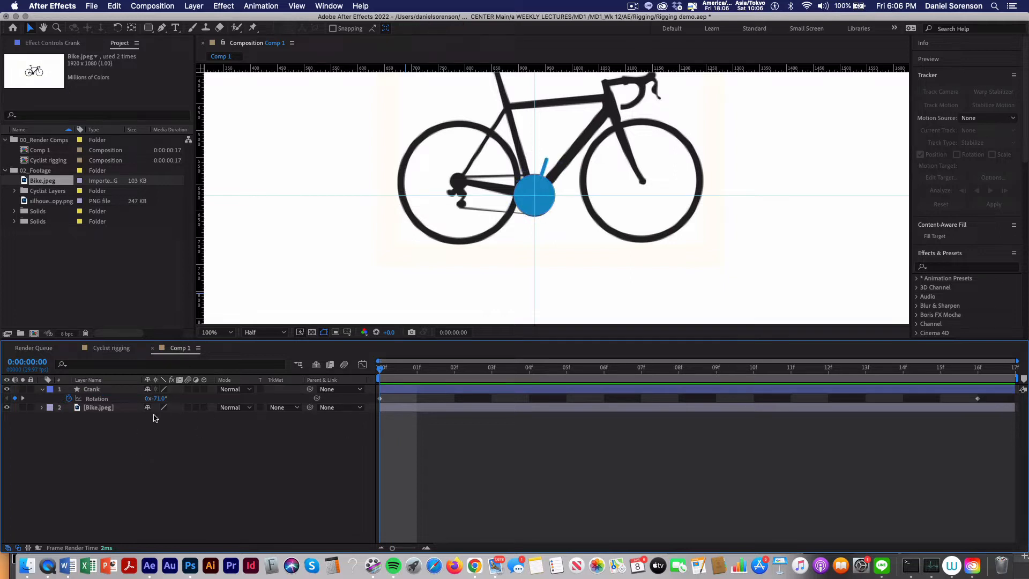
Add silhouette-of-a-cyclist copy.png above the Crank layer in the composition and set its scale to 60%.
left_click_drag(42, 204, 92, 392)
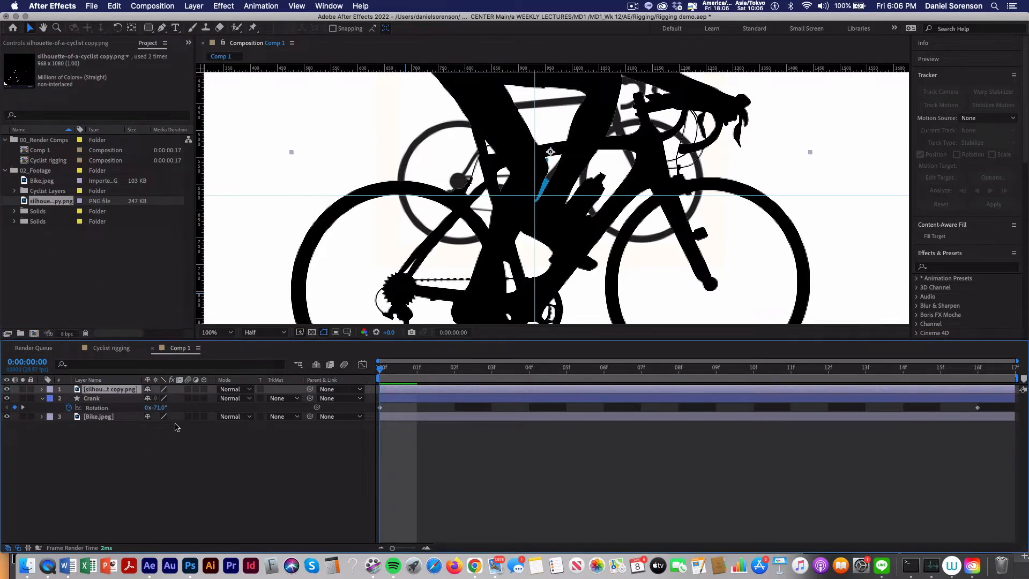
key("comma")
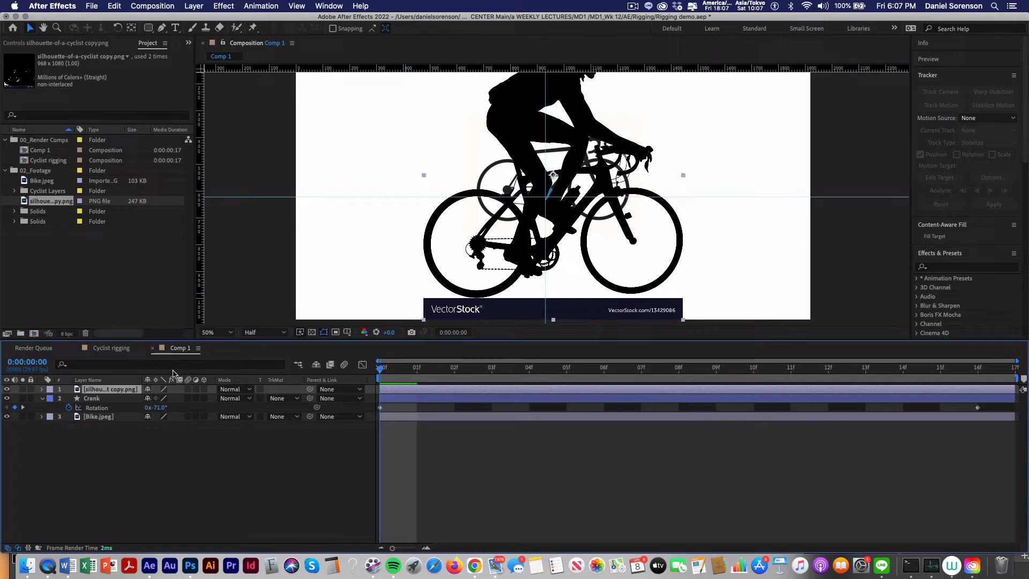
key("s")
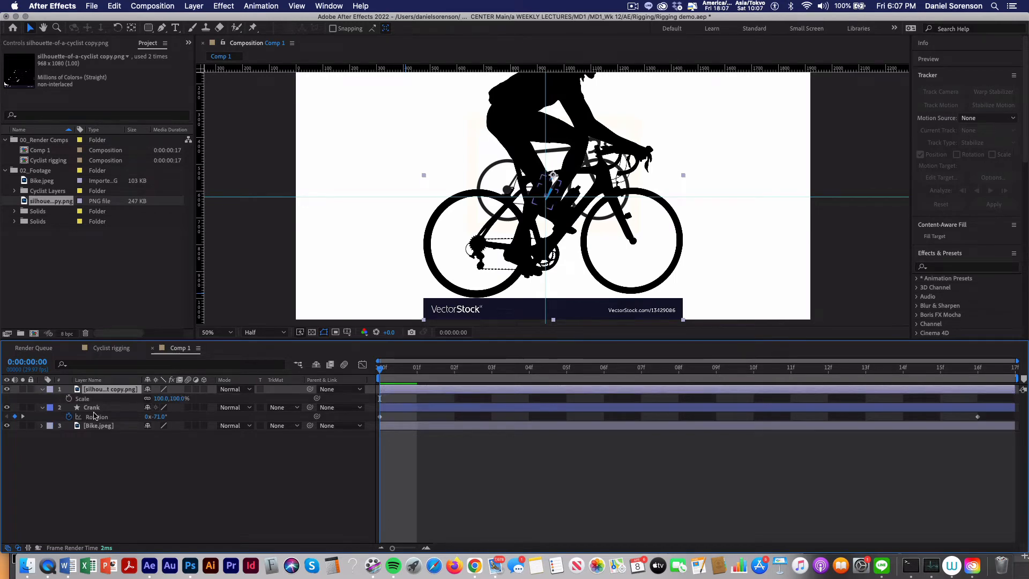
left_click(163, 399)
type("60")
key("Return")
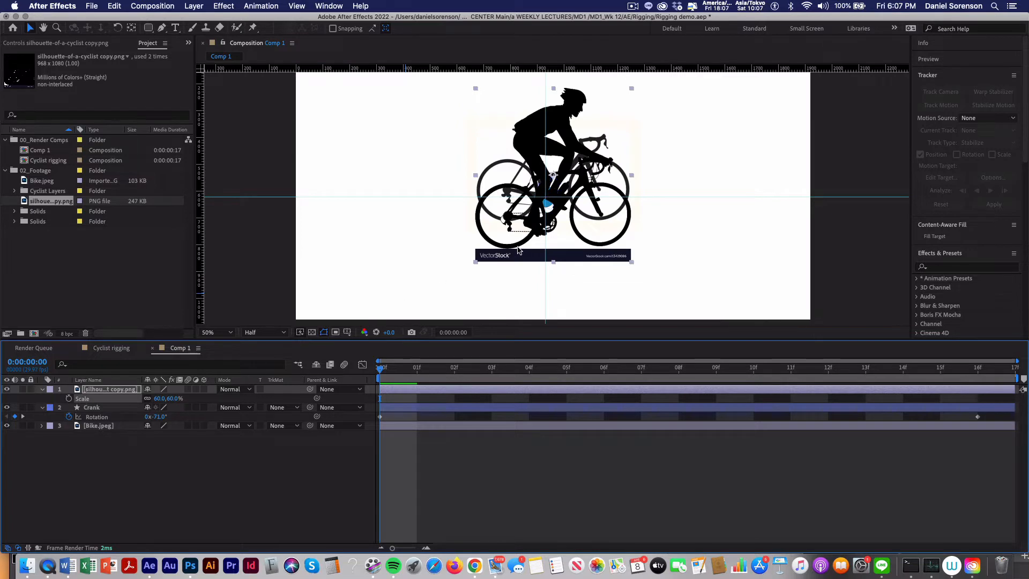
Move the cyclist silhouette up so its wheels line up with the bike image, and lock the silhouette and Bike.jpeg layers.
left_click_drag(477, 251, 517, 224)
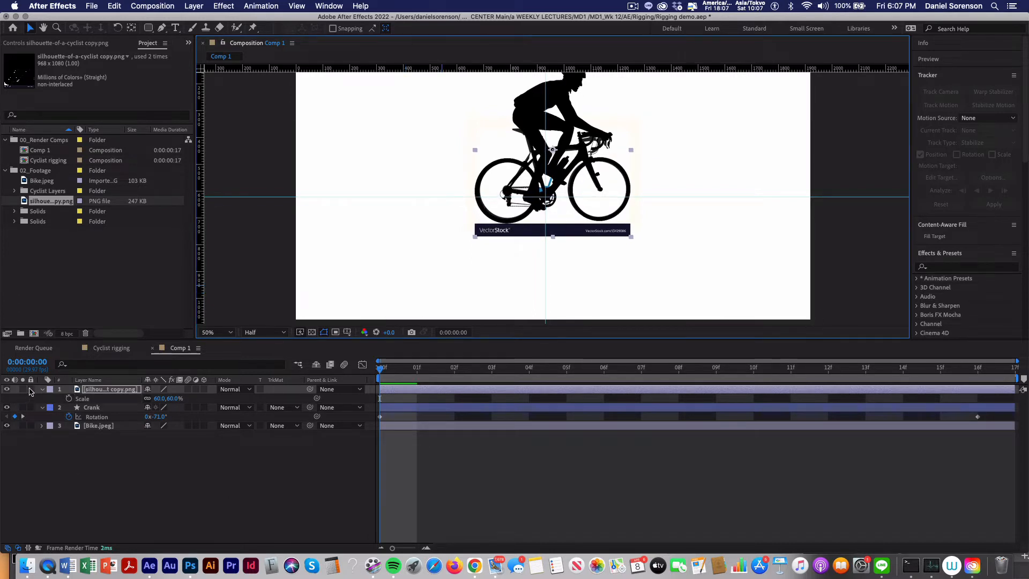
left_click(31, 390)
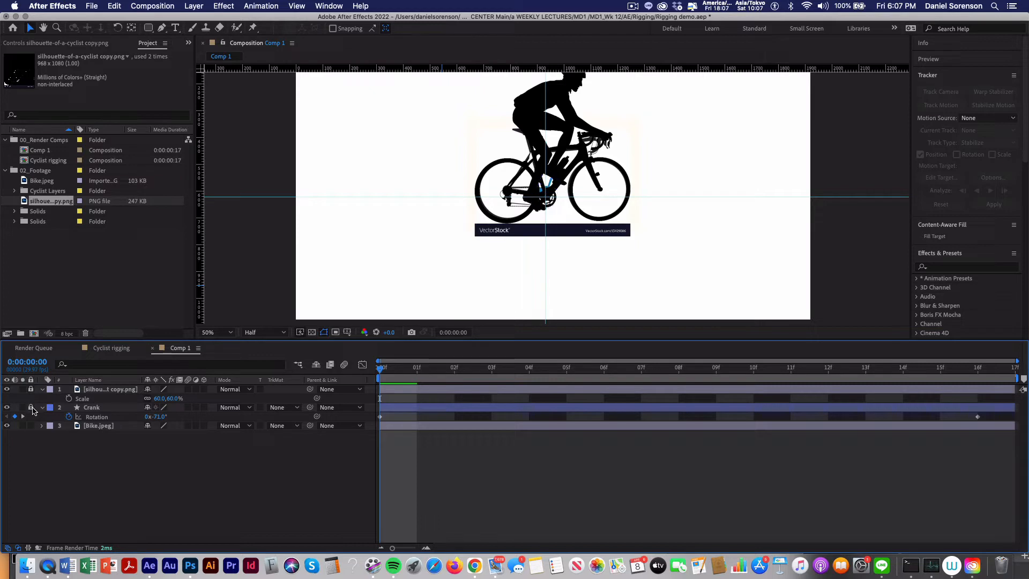
left_click(30, 426)
Hide the guides and trace the rider's helmet and face with the Pen tool as a closed blue shape on a new layer.
left_click(161, 28)
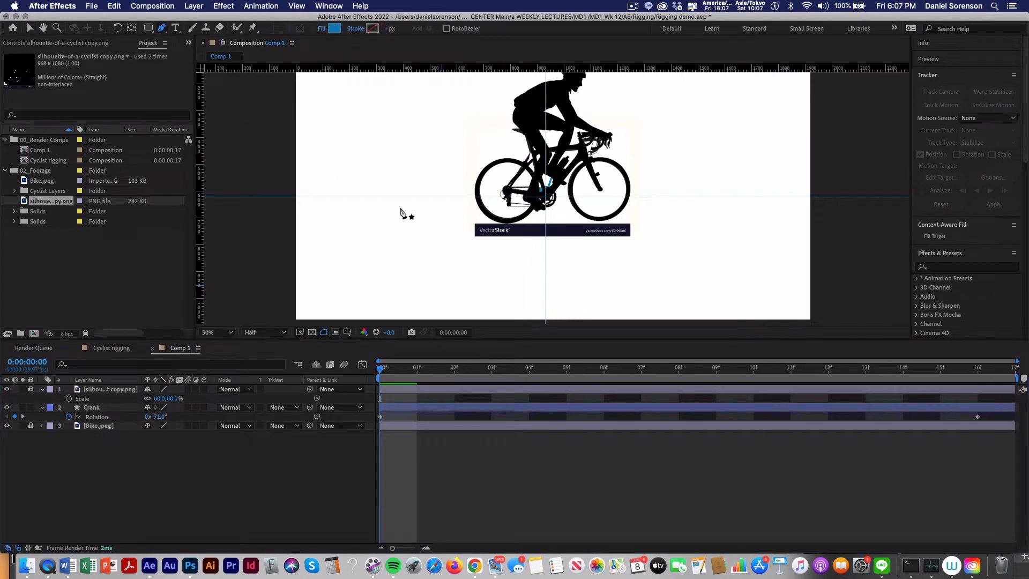
left_click_drag(427, 209, 408, 226)
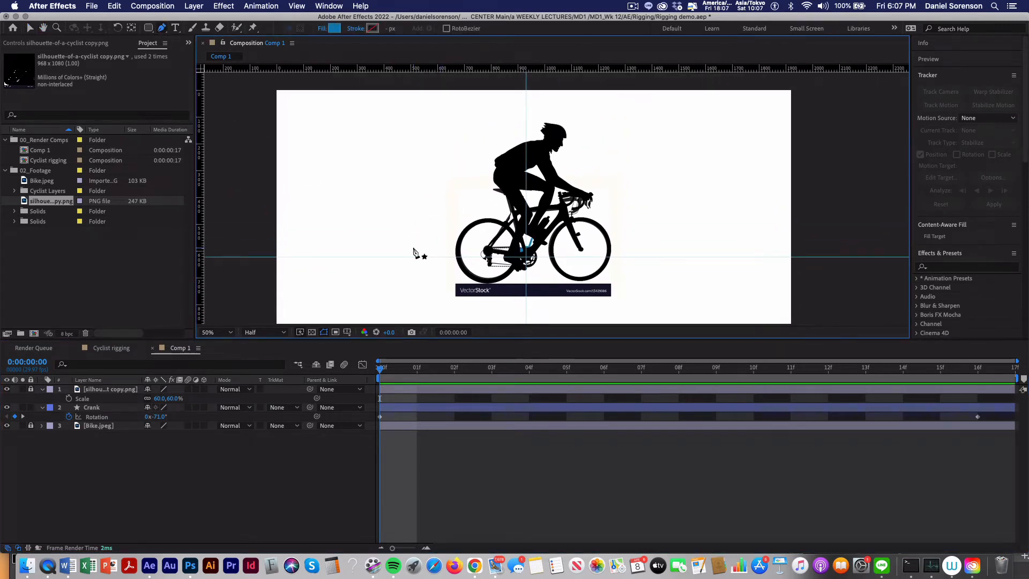
key("super+semicolon")
scroll(416, 253, "up", 4)
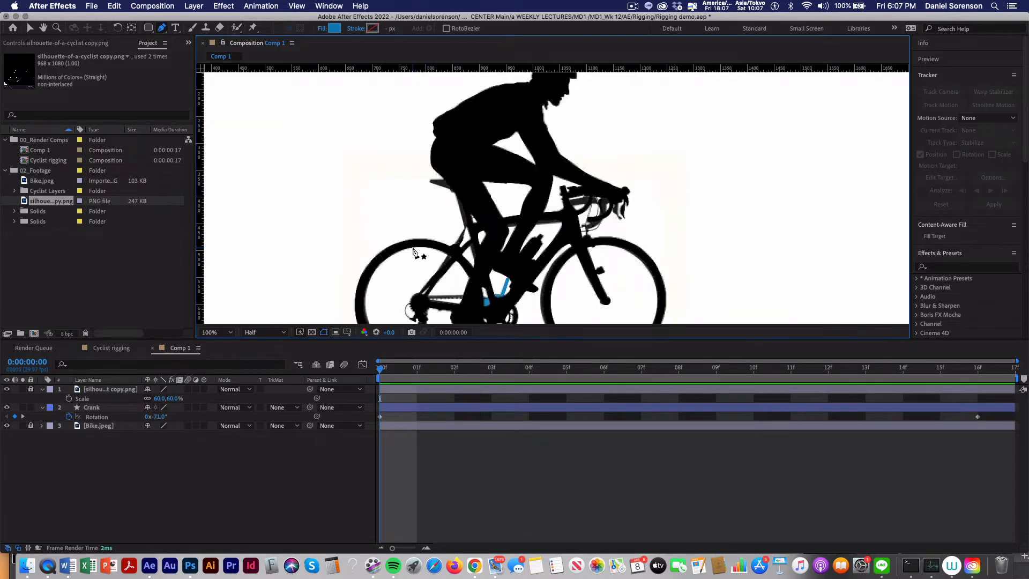
left_click_drag(460, 317, 449, 378)
key("g")
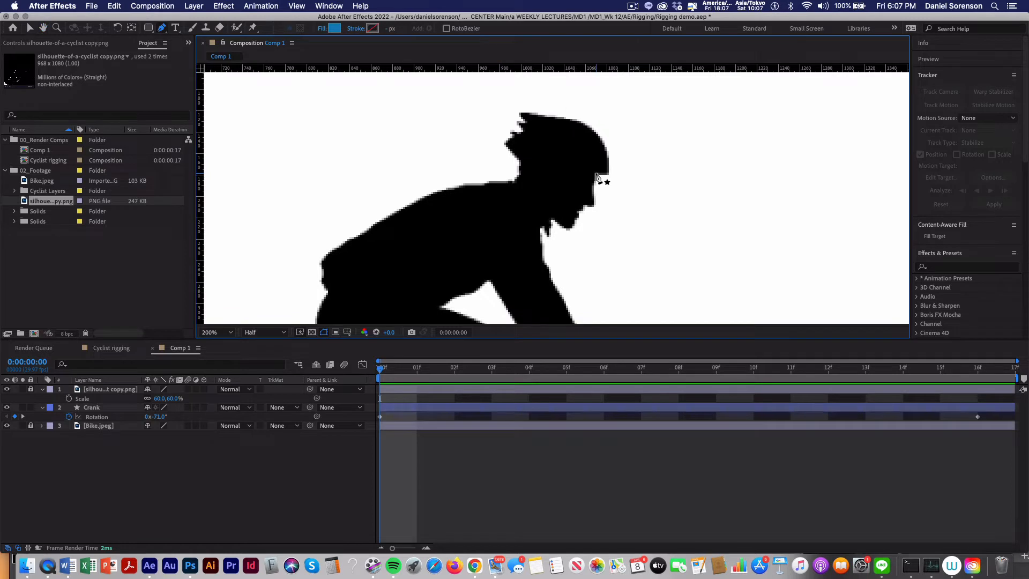
left_click(596, 173)
left_click_drag(594, 132, 571, 124)
left_click(547, 116)
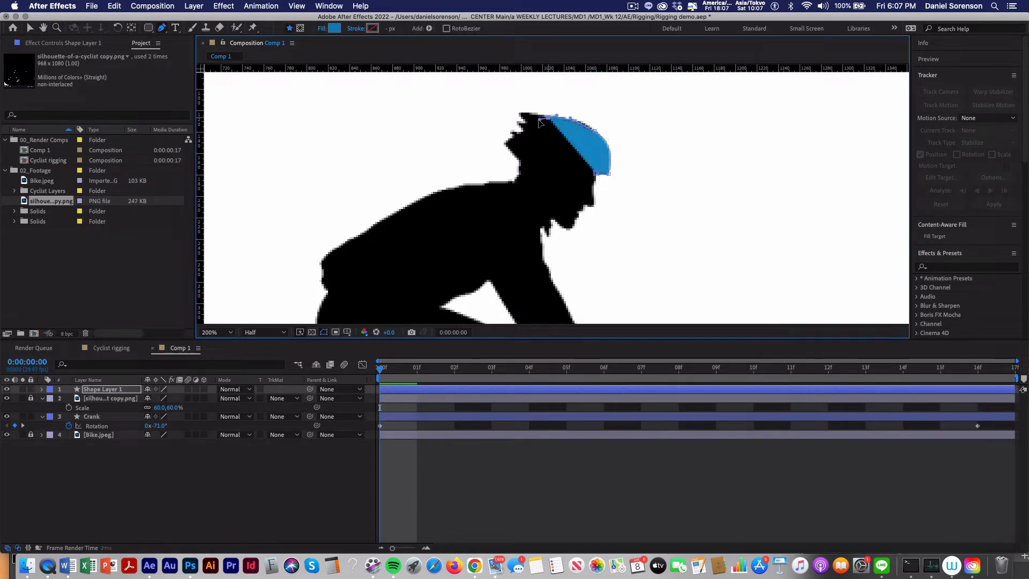
left_click(515, 153)
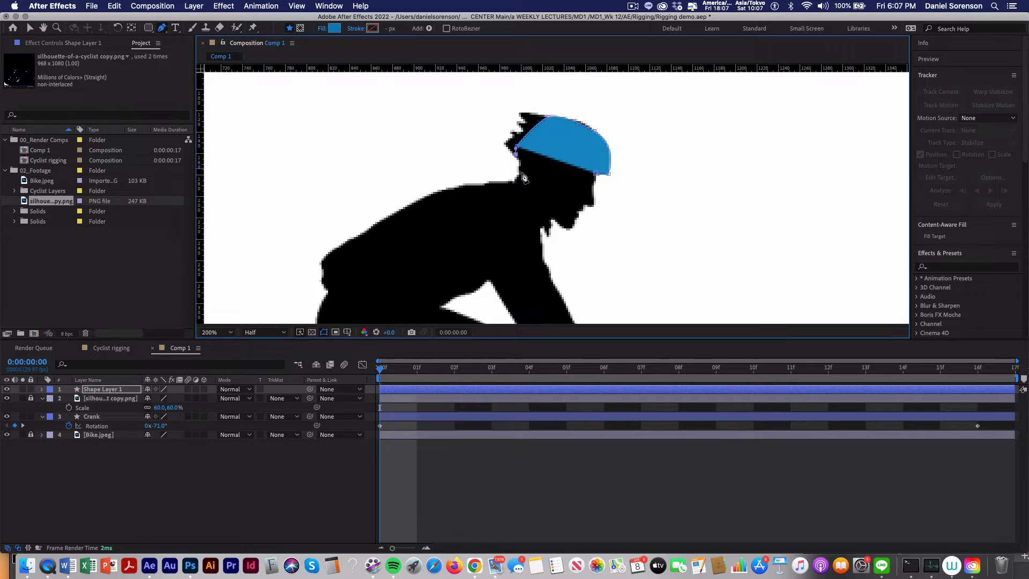
left_click(521, 180)
left_click(594, 207)
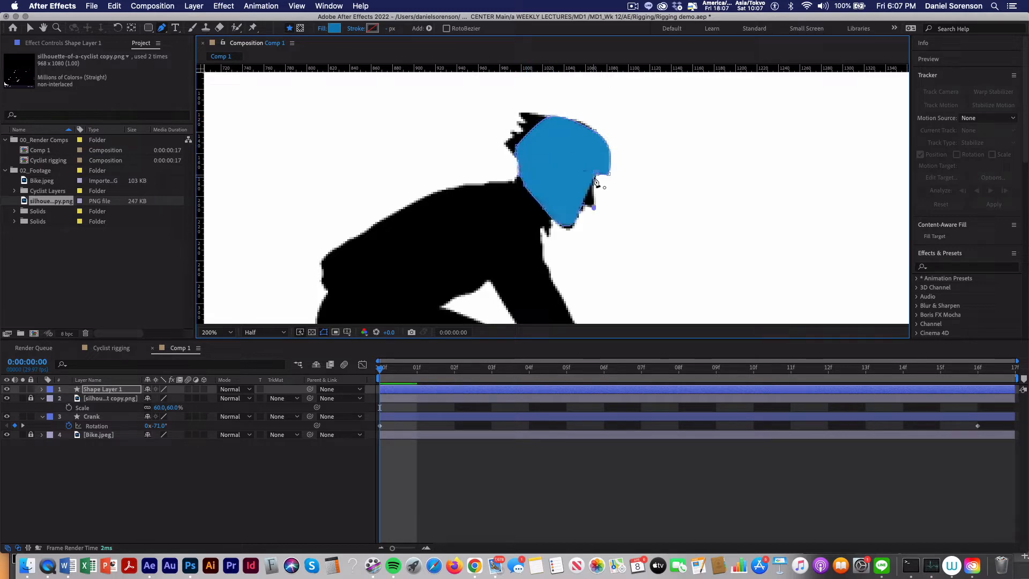
left_click_drag(608, 175, 599, 204)
Rename the new head shape layer as Head.
right_click(115, 392)
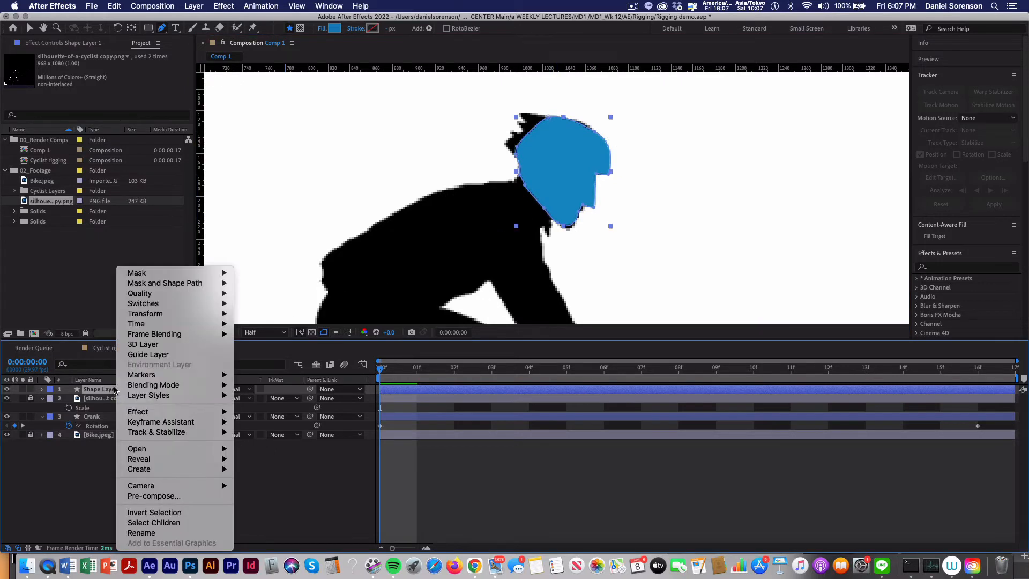
left_click(143, 536)
type("Head")
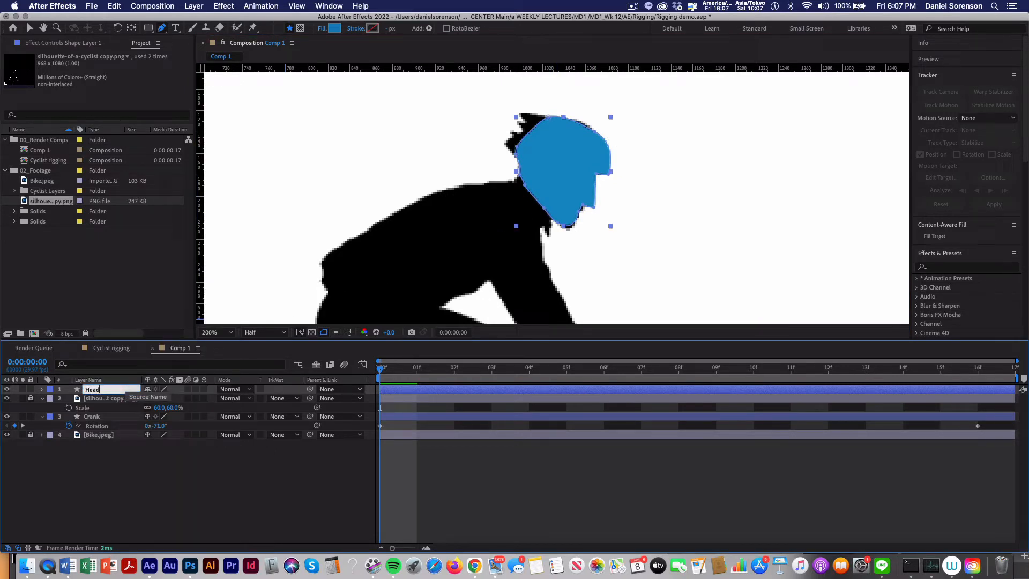
key("Return")
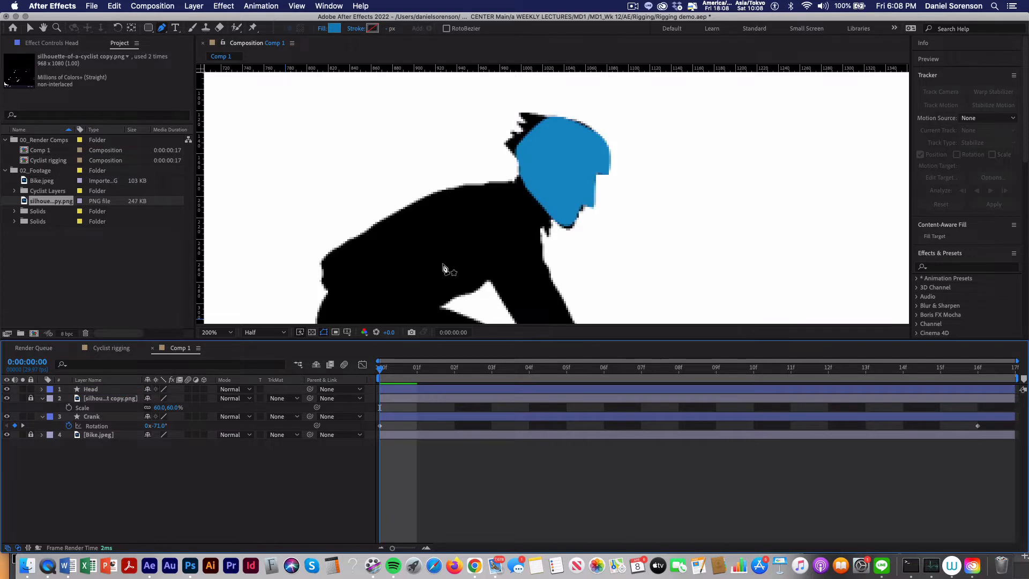
Trace the rider's torso from neck to hip and back with the Pen tool as a closed shape on a separate layer.
left_click_drag(450, 268, 464, 192)
key("g")
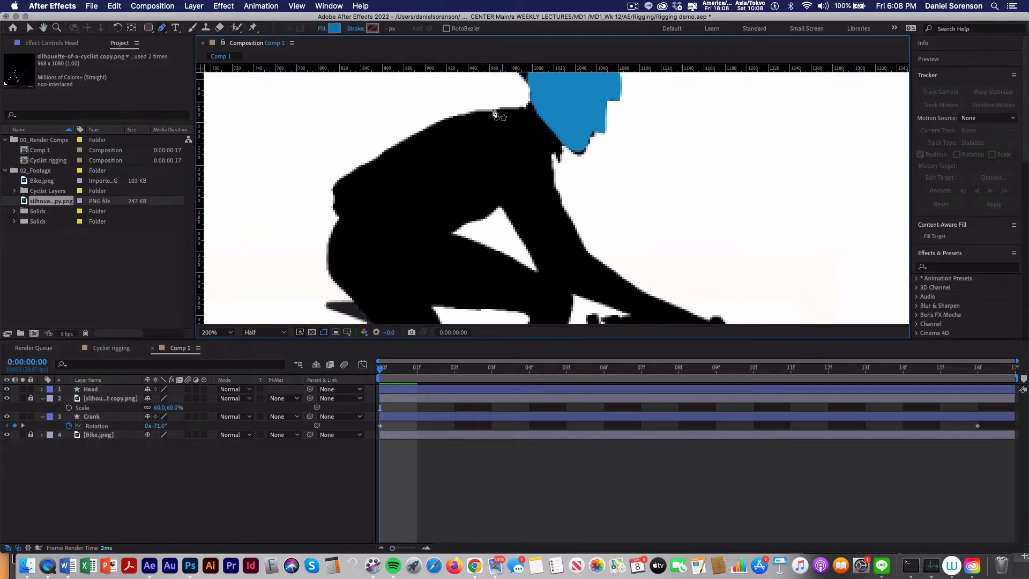
left_click(530, 115)
left_click_drag(461, 111, 435, 117)
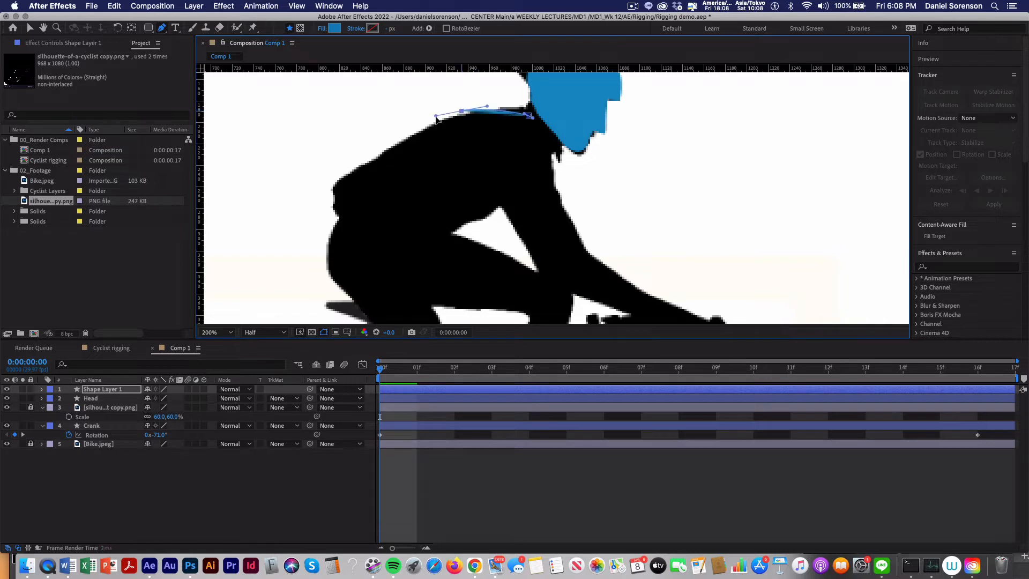
left_click(341, 205)
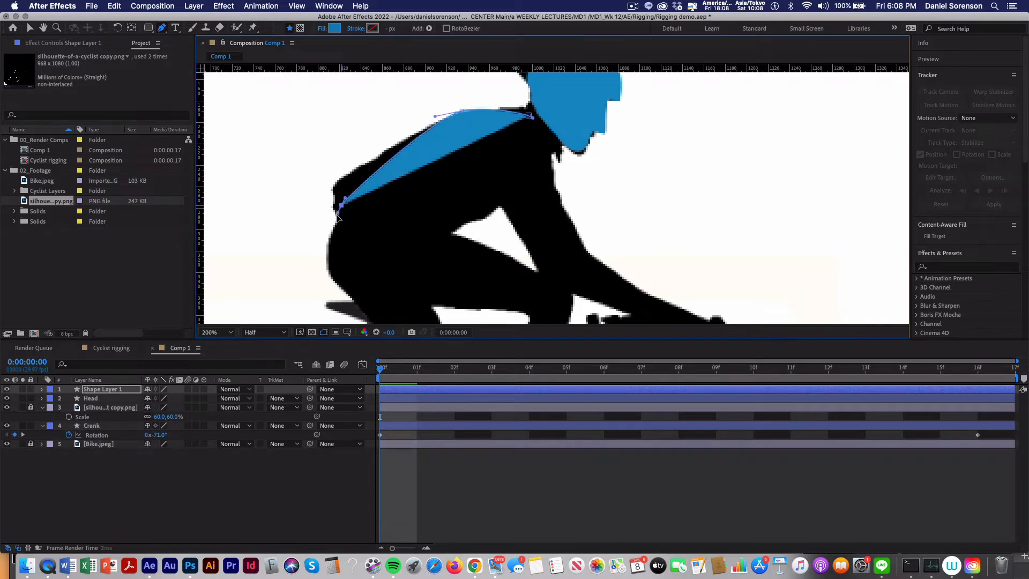
left_click_drag(330, 273, 396, 292)
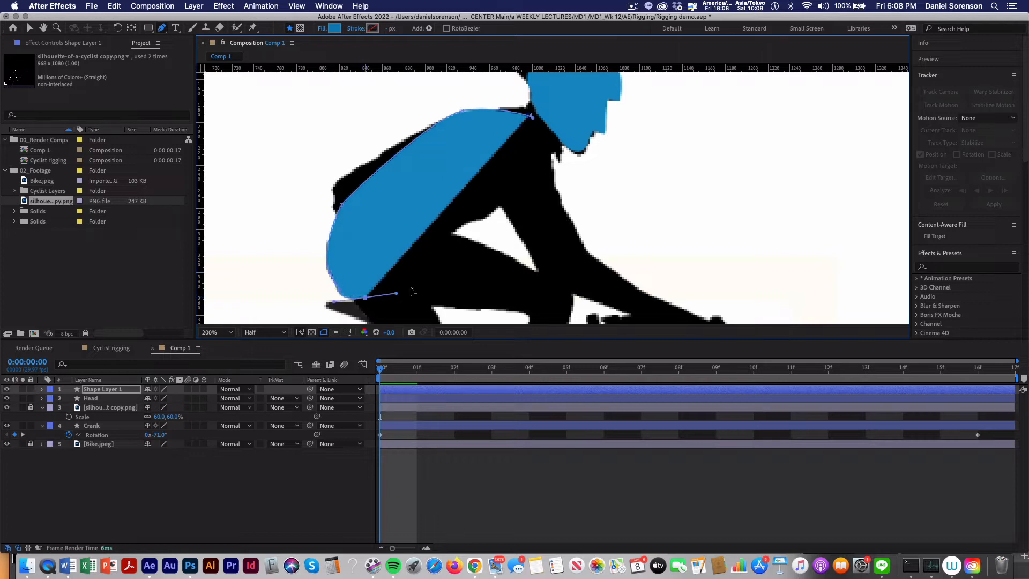
left_click(433, 262)
left_click(459, 226)
left_click(547, 145)
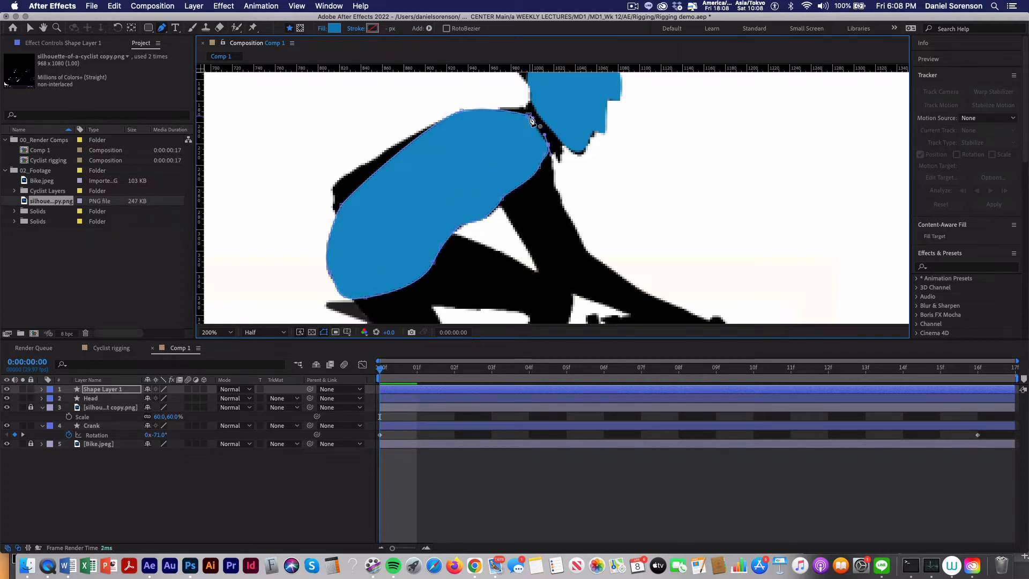
left_click(529, 115)
Rename the new torso shape layer as Torso.
left_click(113, 390)
type("To")
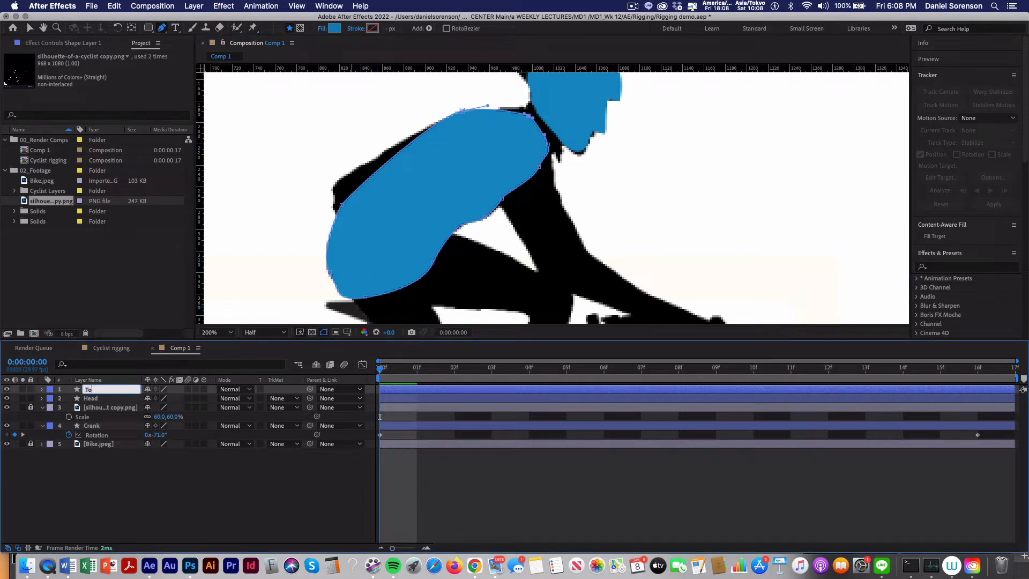
type("rso")
key("Return")
Trace the rider's arm from the shoulder to the hand and back with the Pen tool as a closed shape on a separate layer.
scroll(509, 279, "down", 4)
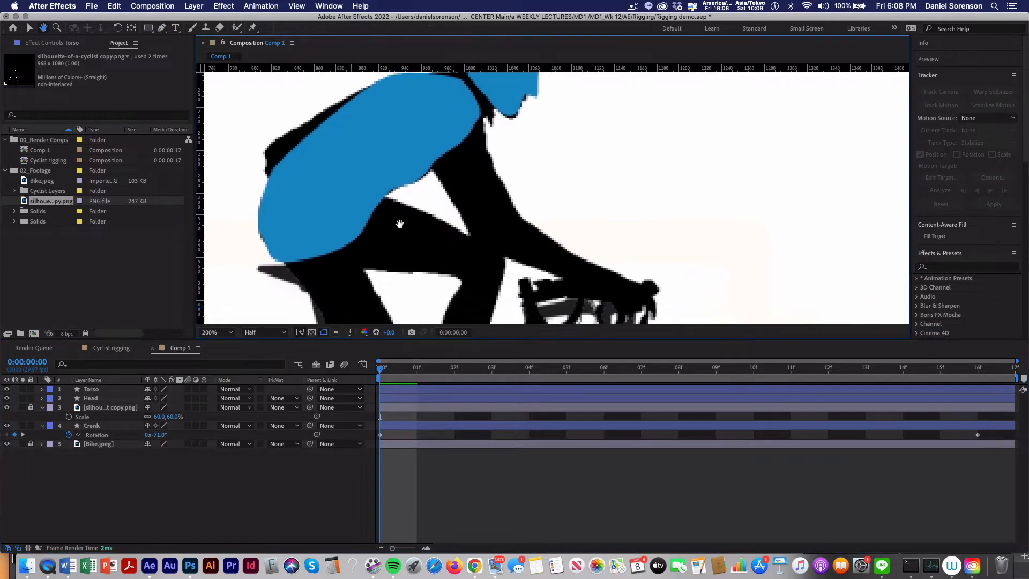
left_click(499, 152)
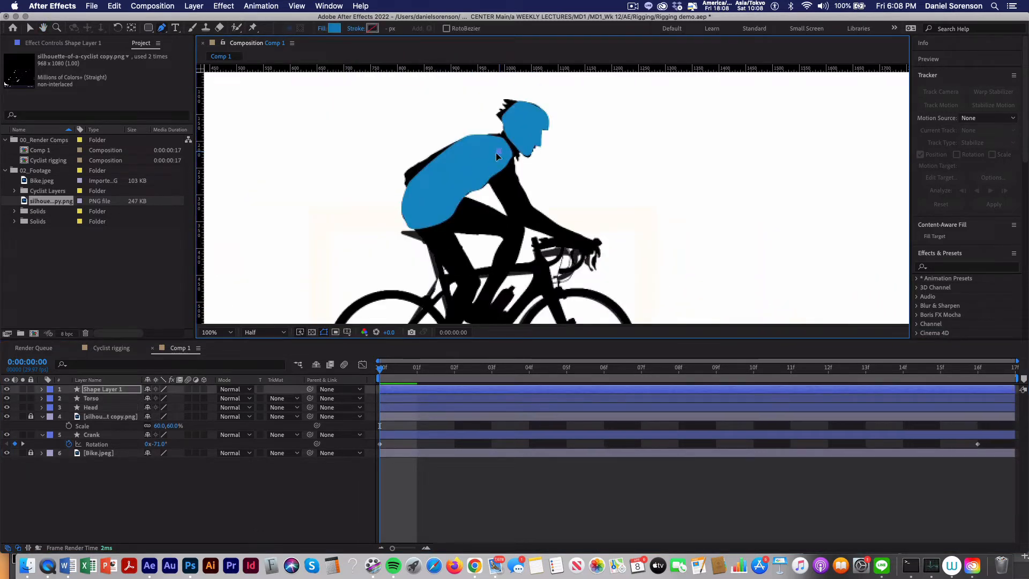
left_click(486, 160)
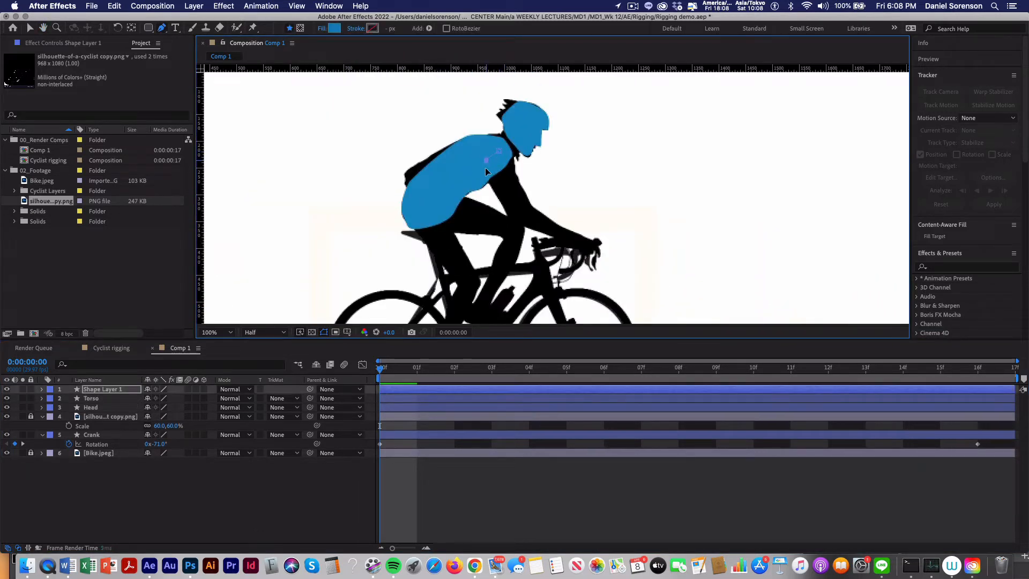
left_click(507, 216)
left_click(532, 228)
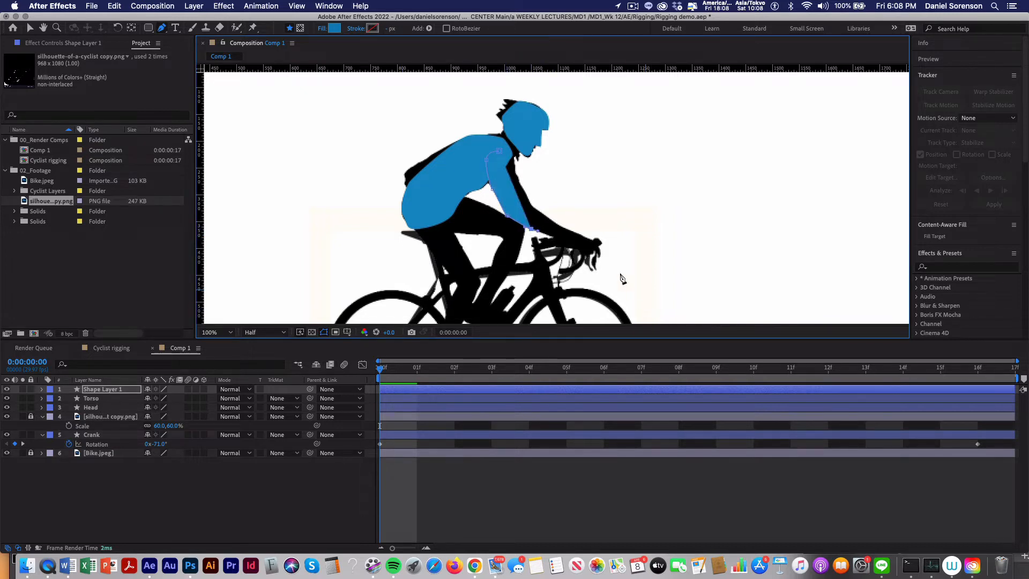
left_click(555, 240)
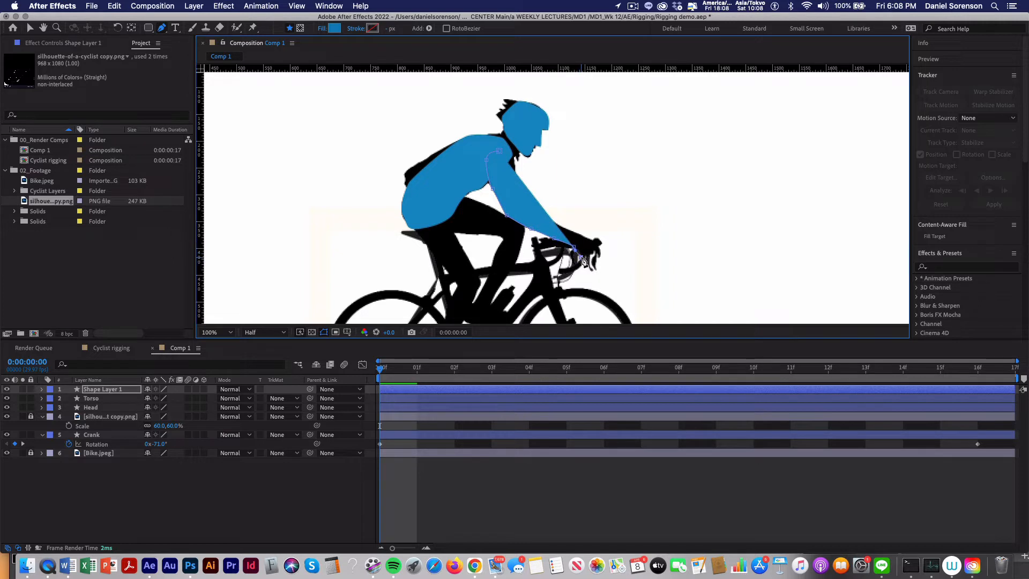
left_click(594, 250)
left_click(586, 237)
left_click(555, 223)
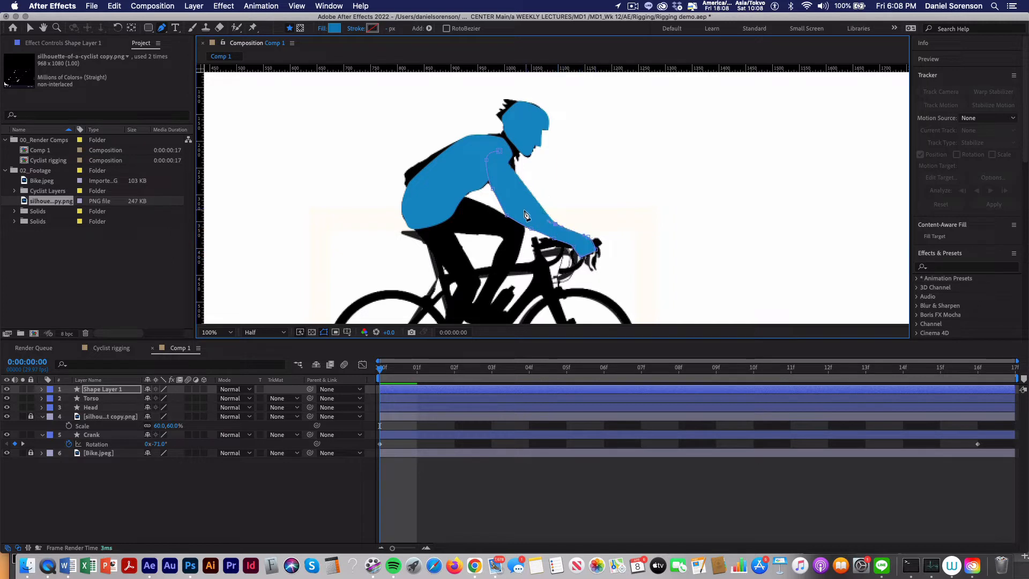
left_click(513, 171)
left_click_drag(514, 172, 513, 166)
Hide the cyclist silhouette layer and move the Arm layer's anchor point to the shoulder joint.
left_click(7, 417)
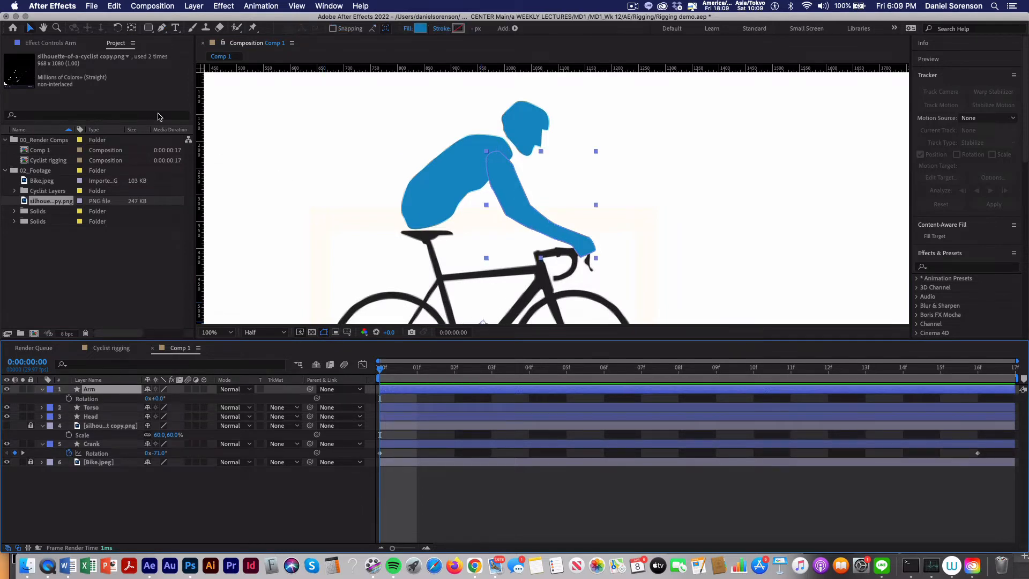
key("h")
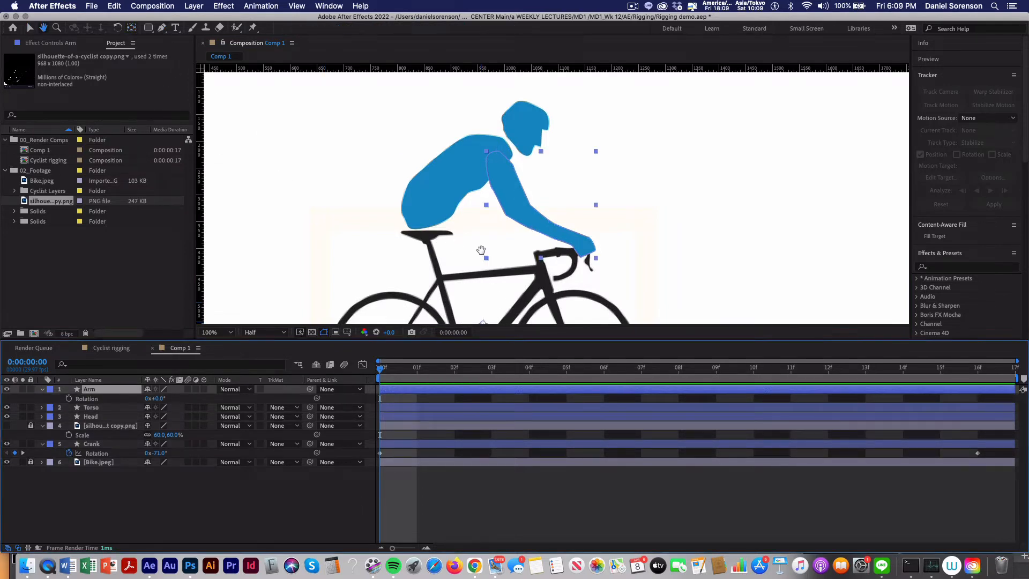
left_click_drag(480, 251, 484, 221)
key("y")
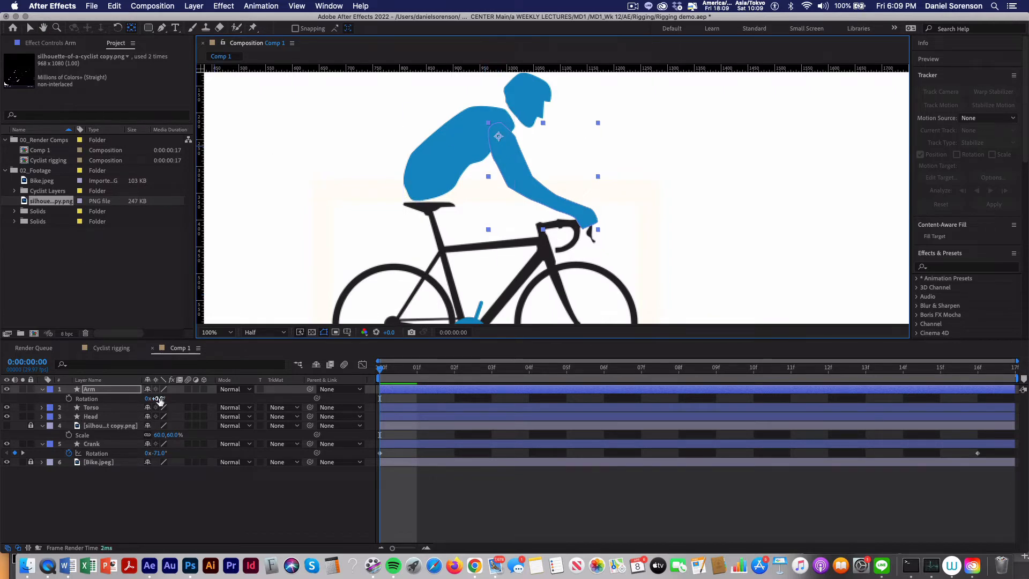
Set the Arm layer's rotation to 14° and shift the arm slightly down so the hand rests on the handlebar.
left_click_drag(156, 398, 171, 401)
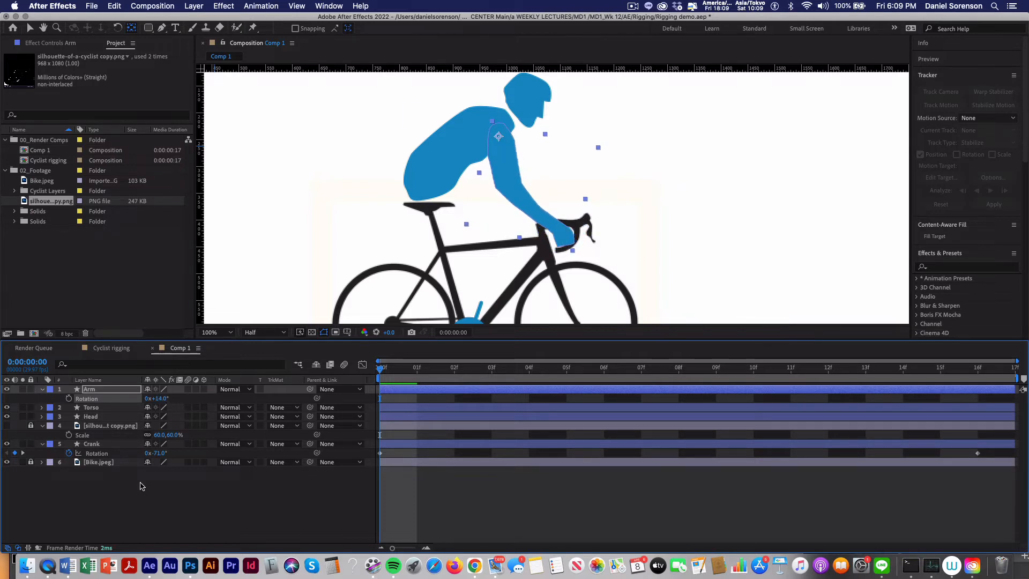
left_click(142, 486)
left_click(27, 31)
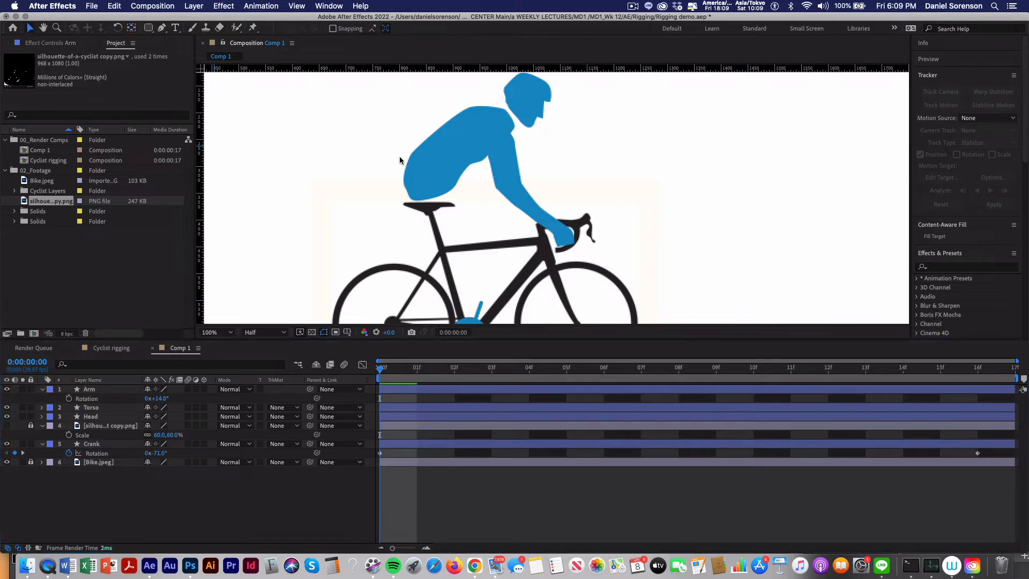
left_click(500, 163)
left_click_drag(502, 166, 501, 167)
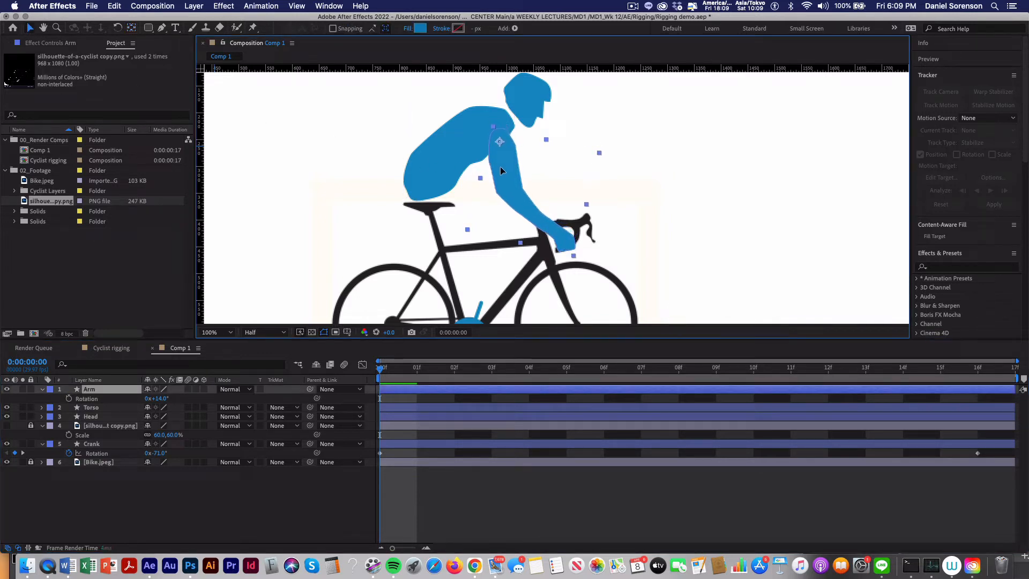
key("Return")
left_click(212, 524)
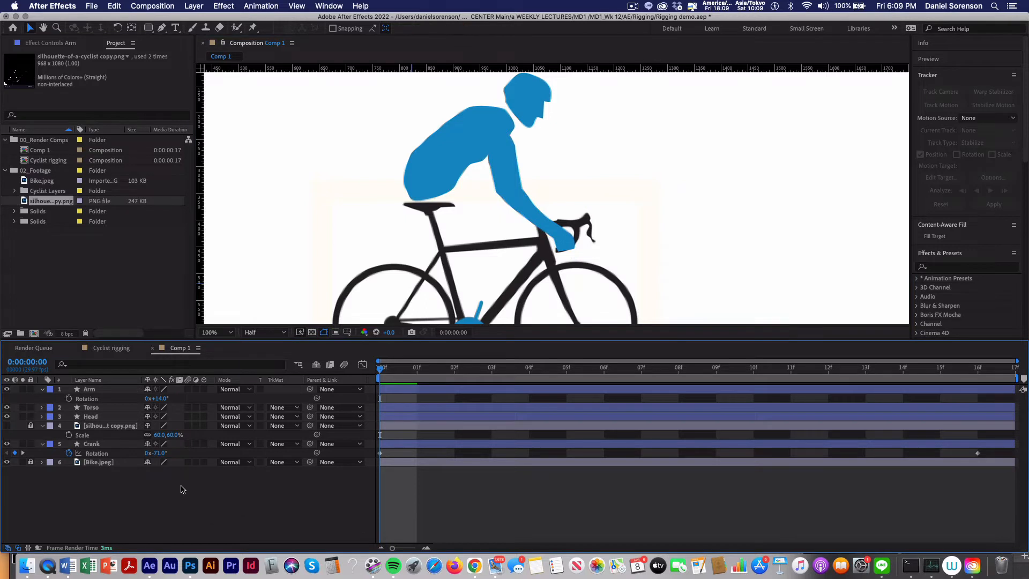
Show the cyclist silhouette again and trace the rider's thigh from hip to knee with the Pen tool as a closed shape on a separate layer.
left_click(6, 426)
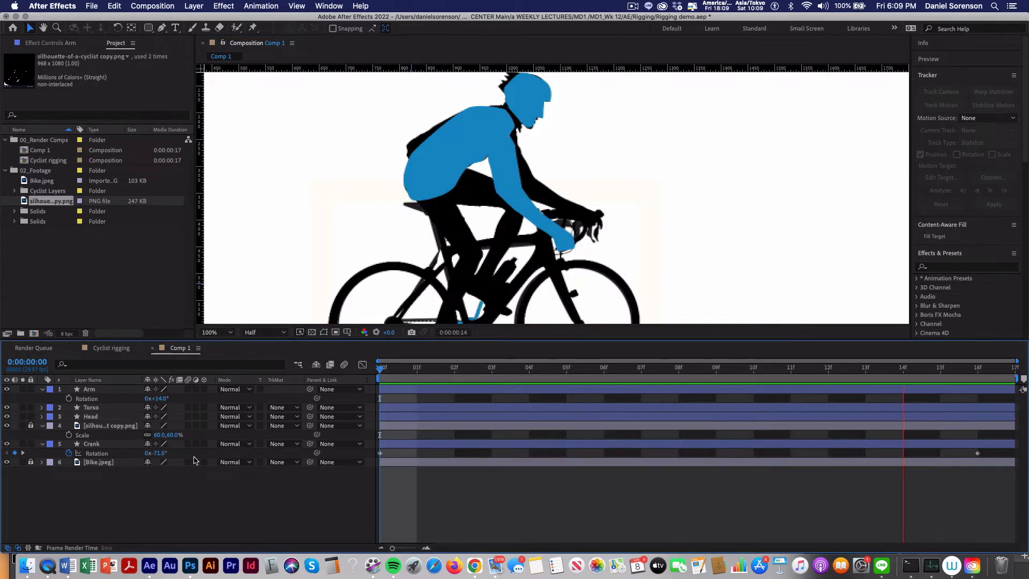
left_click_drag(347, 258, 333, 173)
key("space")
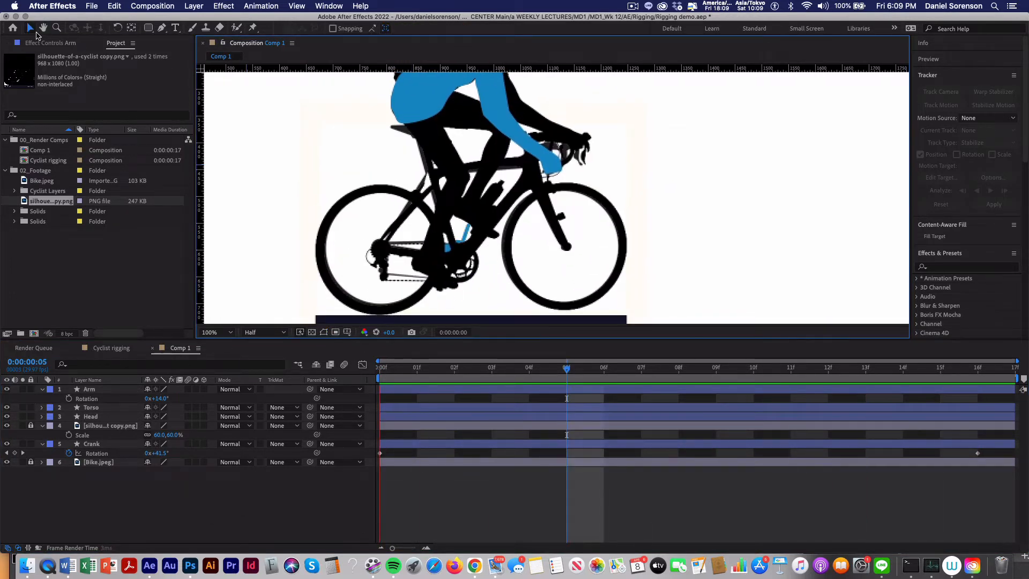
left_click(161, 29)
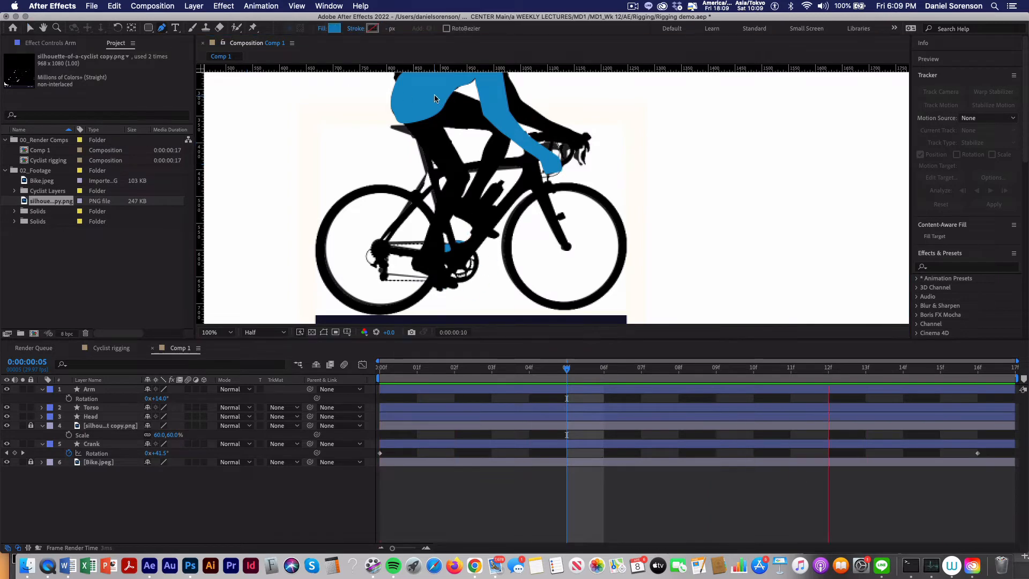
left_click(406, 98)
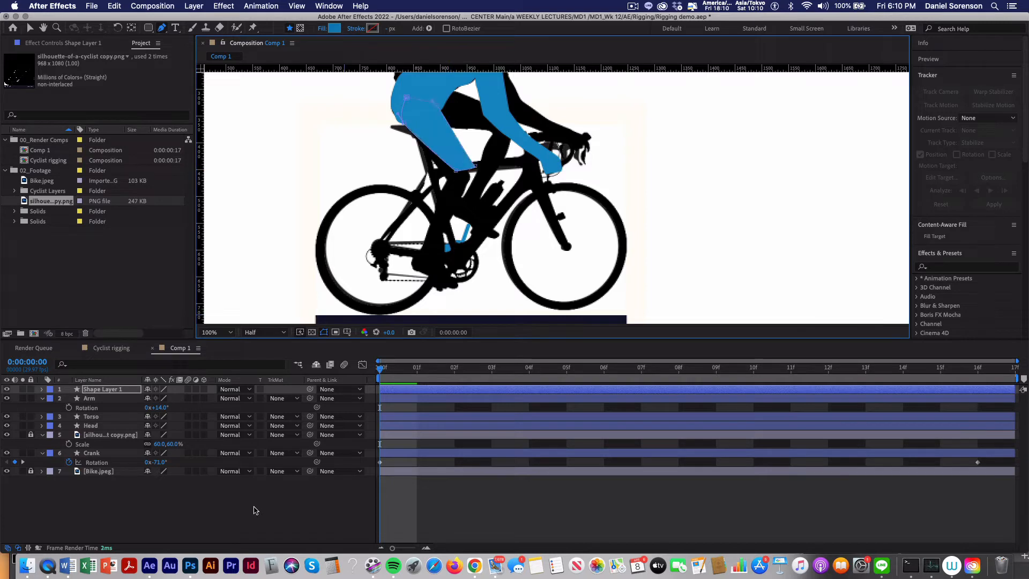
Rename the new thigh shape layer as Thigh.
left_click(255, 508)
left_click(119, 391)
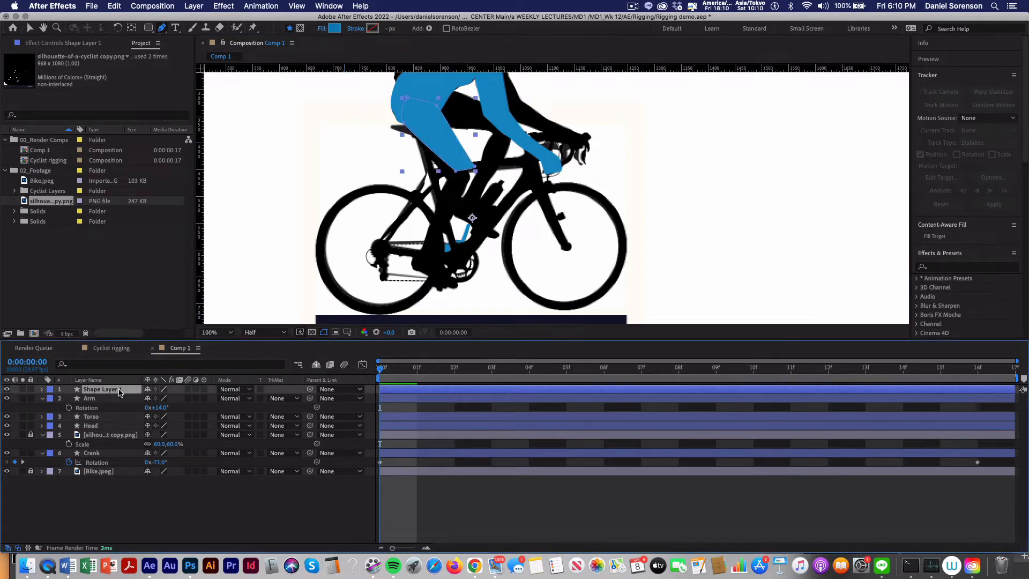
key("Return")
type("Thigh")
key("Return")
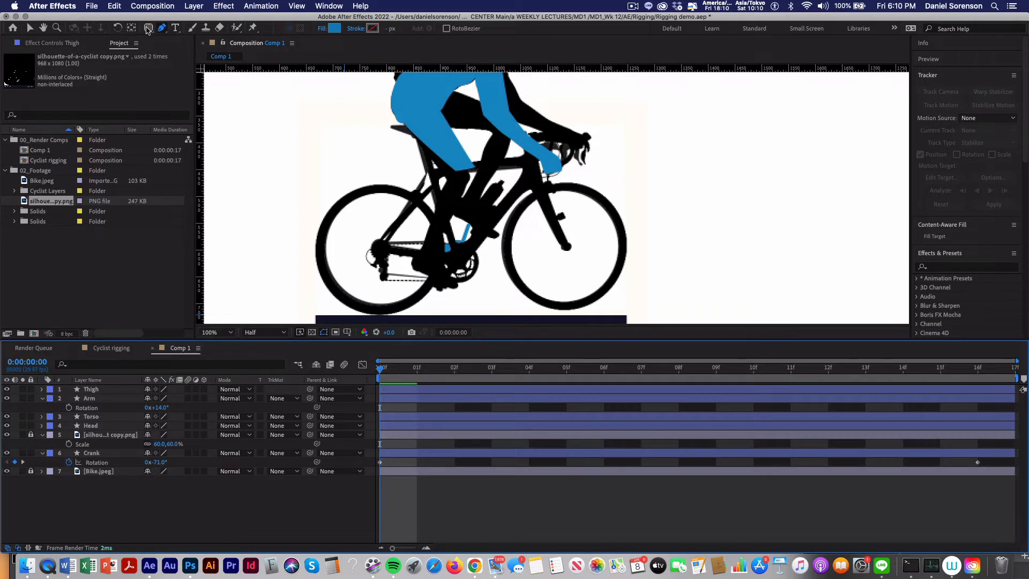
Draw a small circle over the knee at the lower end of the thigh with the Ellipse tool on a separate layer.
left_click(149, 28)
left_click(192, 51)
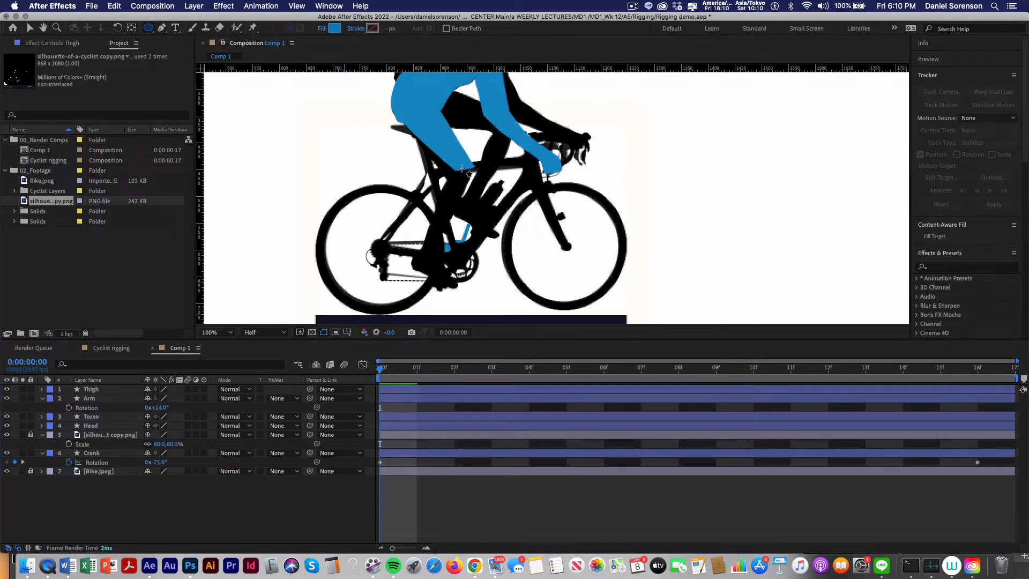
left_click_drag(465, 173, 469, 183)
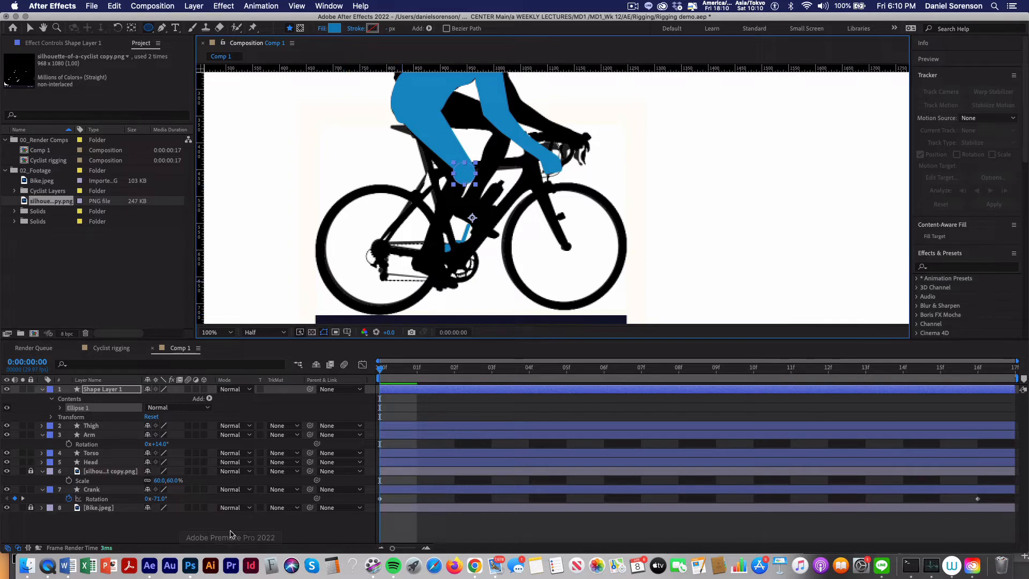
Rename the new circle's shape layer as Knee.
left_click(271, 522)
left_click(119, 391)
key("Return")
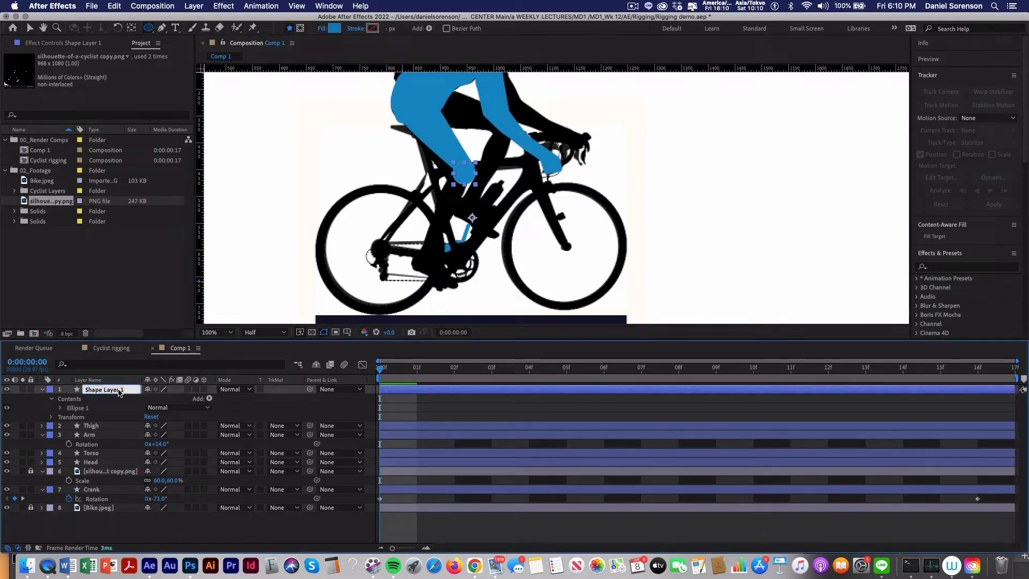
type("Knee")
left_click(135, 528)
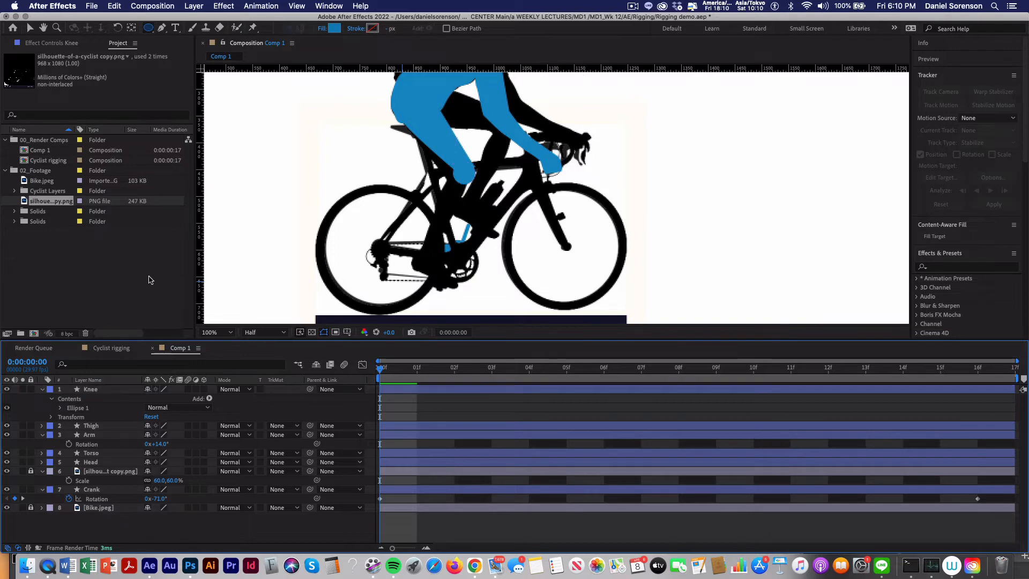
Trace the rider's lower leg from the knee to the ankle with the Pen tool as a closed four-point shape on a separate layer.
left_click(162, 29)
left_click(456, 167)
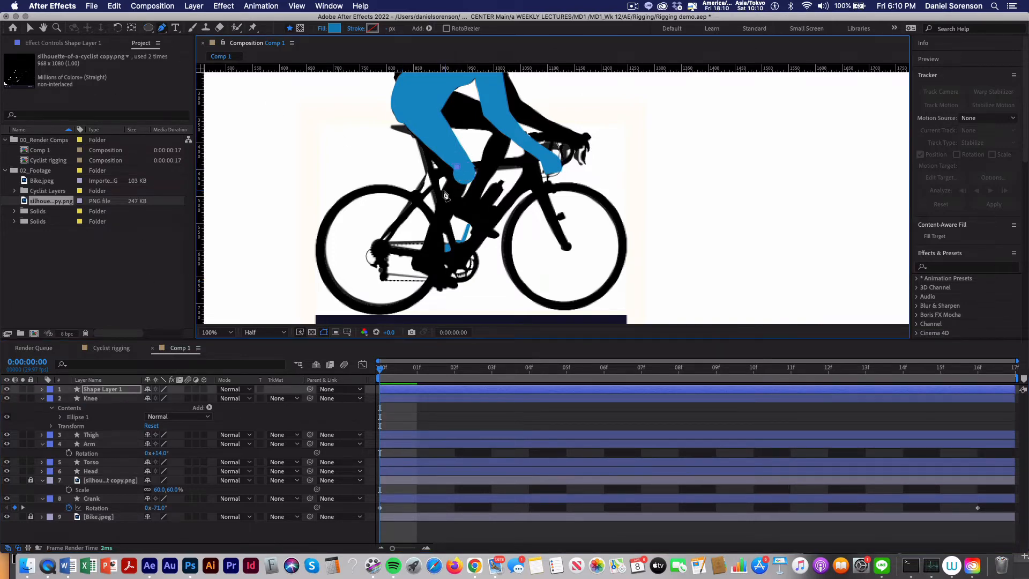
left_click(472, 172)
left_click(435, 251)
left_click(424, 247)
Rename the new lower-leg shape layer as Shin.
left_click(123, 390)
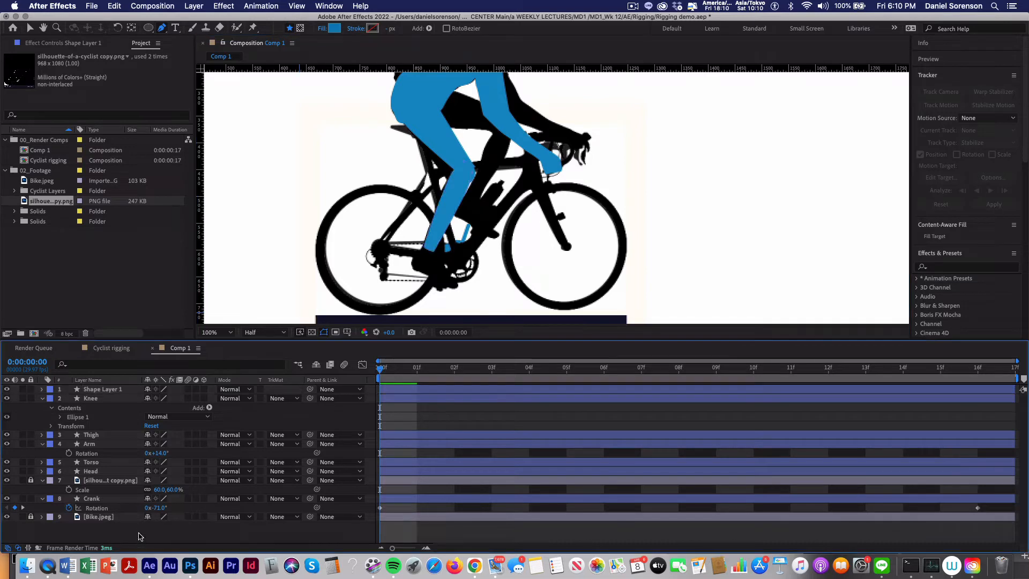
type("Shin")
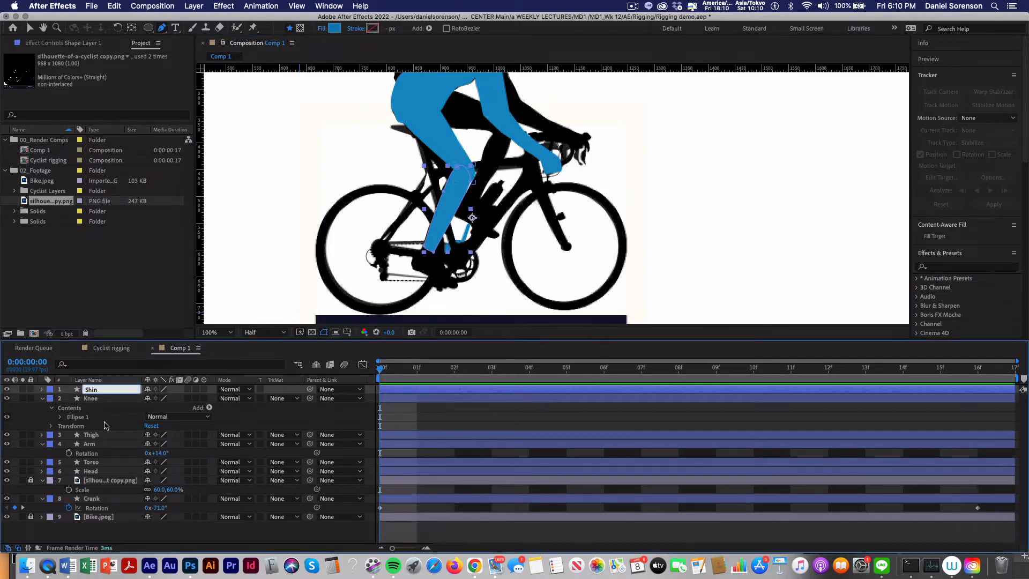
left_click(133, 536)
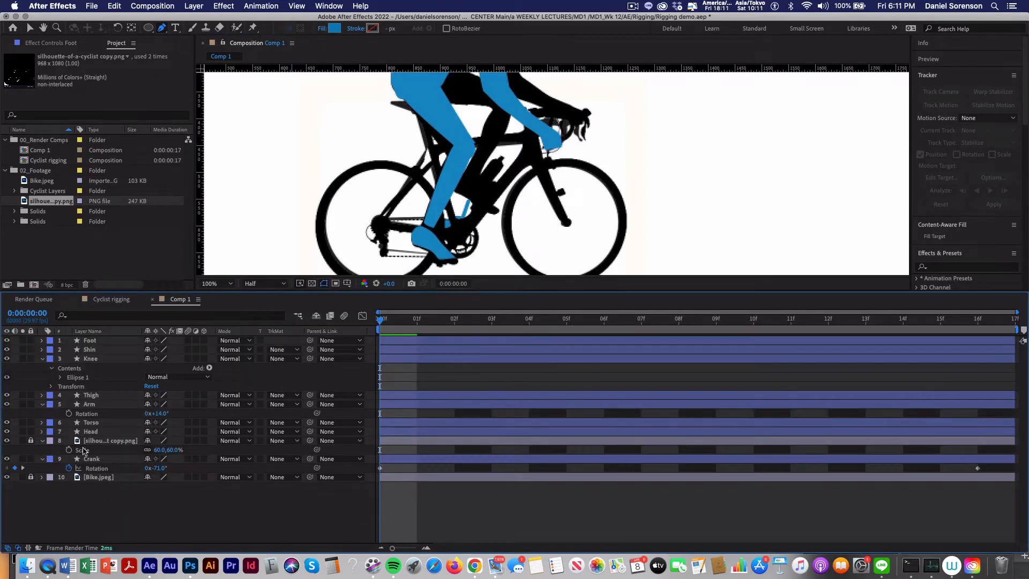
Hide the cyclist silhouette layer and set the fill colour of the Crank layer's ellipse to near-black 00070A.
left_click(6, 441)
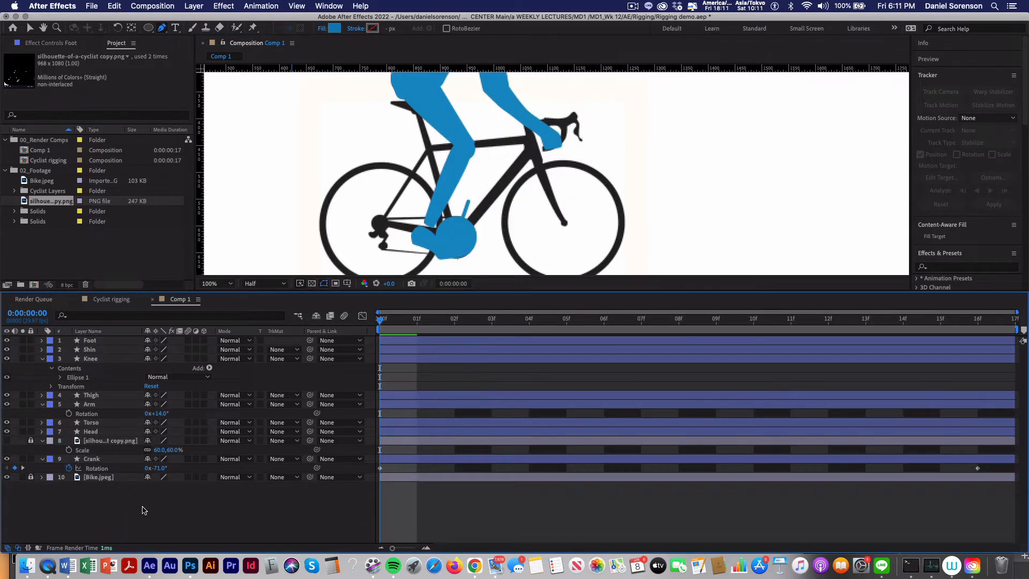
left_click(90, 459)
left_click(42, 459)
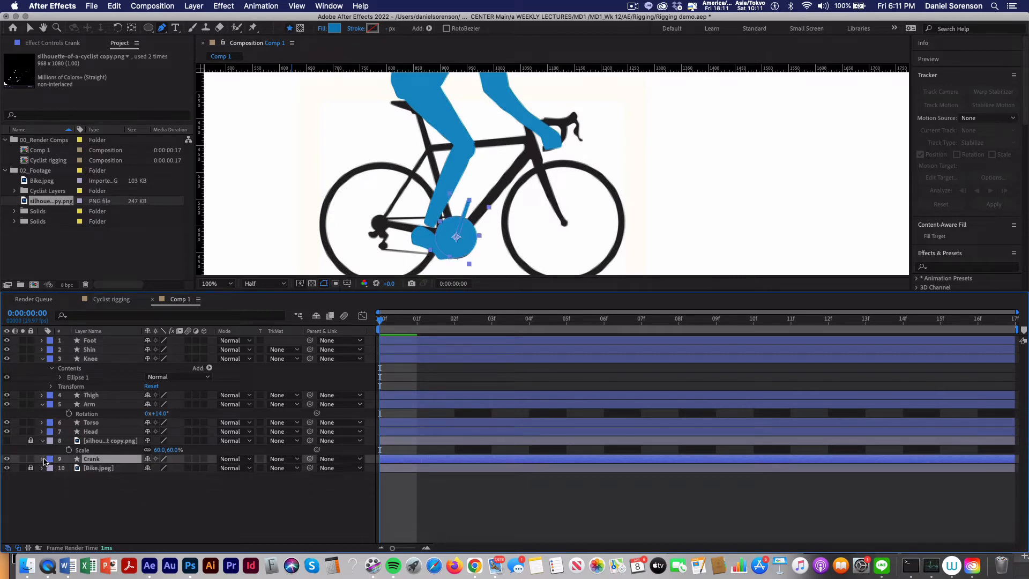
left_click(43, 459)
left_click(52, 469)
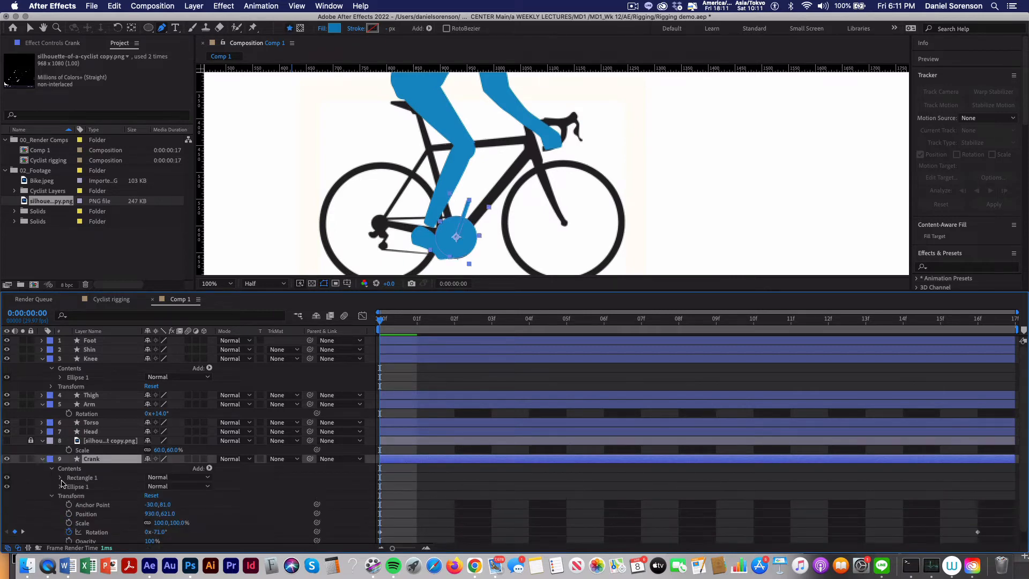
left_click(60, 487)
scroll(217, 499, "down", 1)
scroll(217, 500, "down", 4)
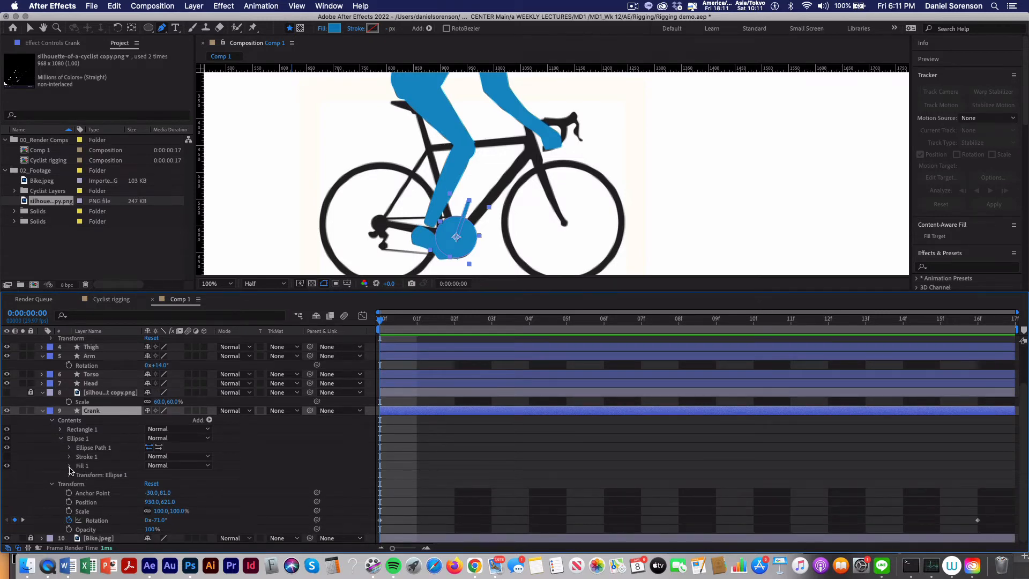
left_click(70, 466)
left_click(151, 493)
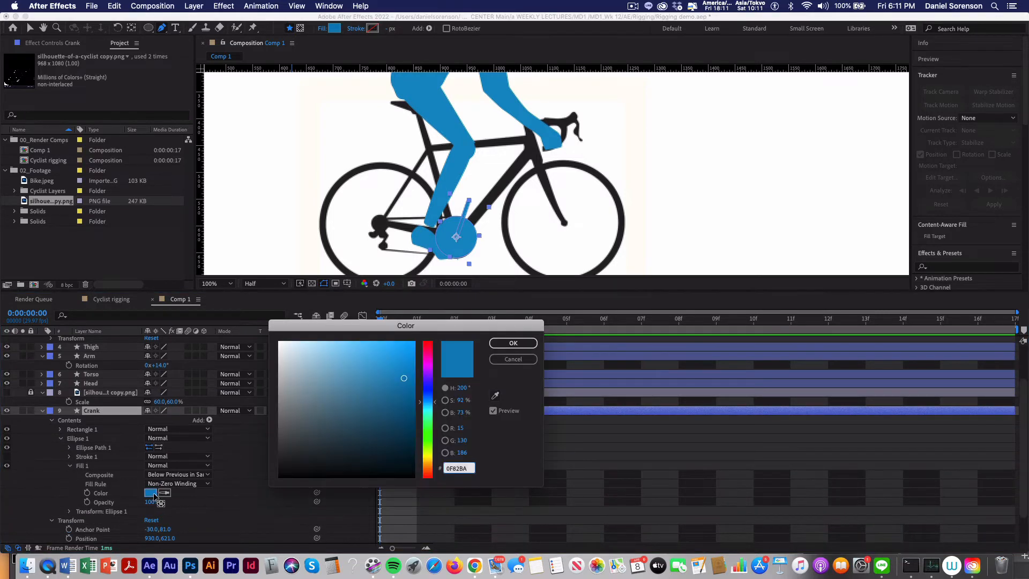
left_click(412, 476)
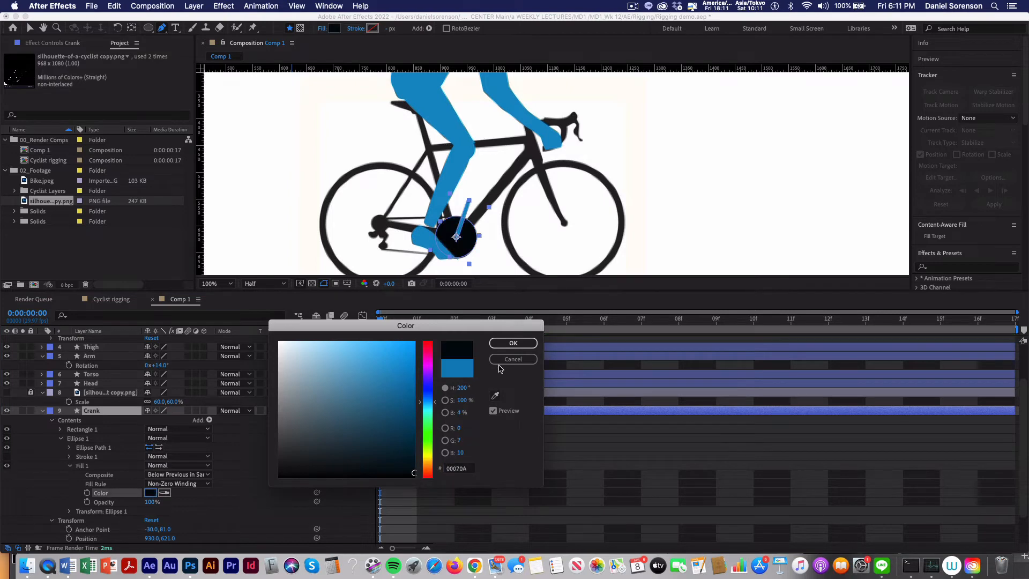
left_click(510, 343)
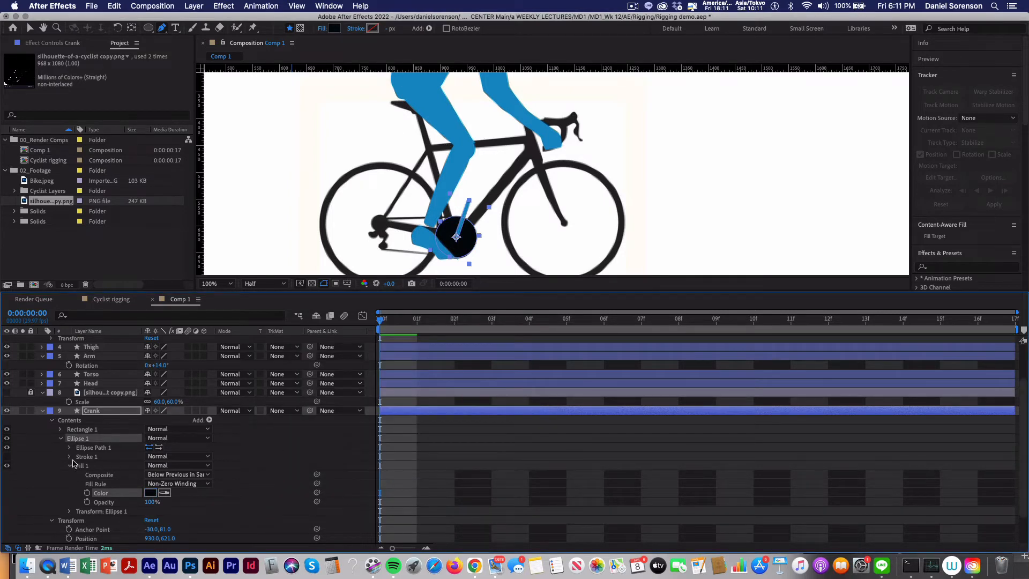
Set the fill colour of the Crank layer's rectangle to near-black and collapse the layer's properties.
left_click(60, 429)
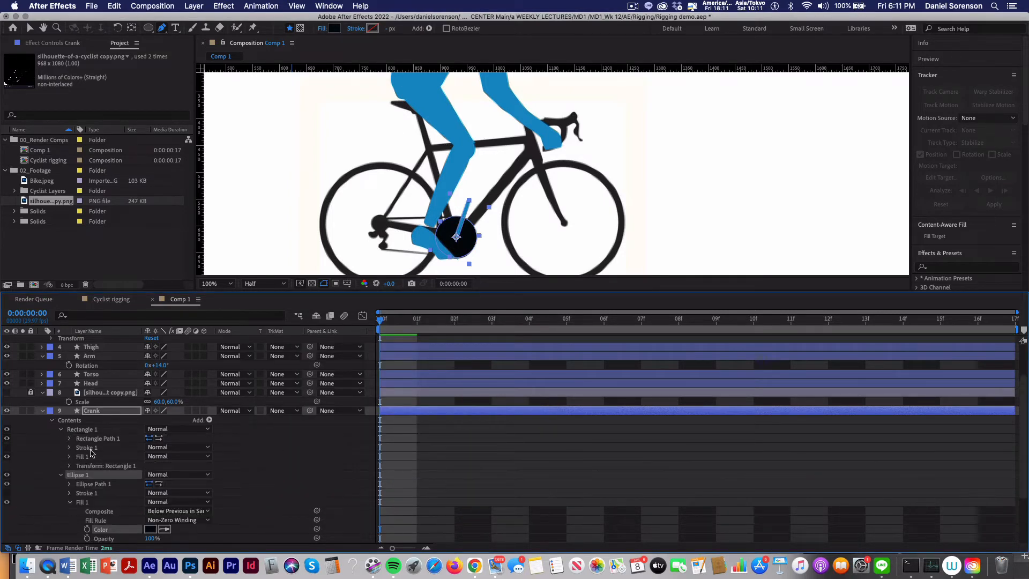
left_click(70, 456)
left_click(151, 484)
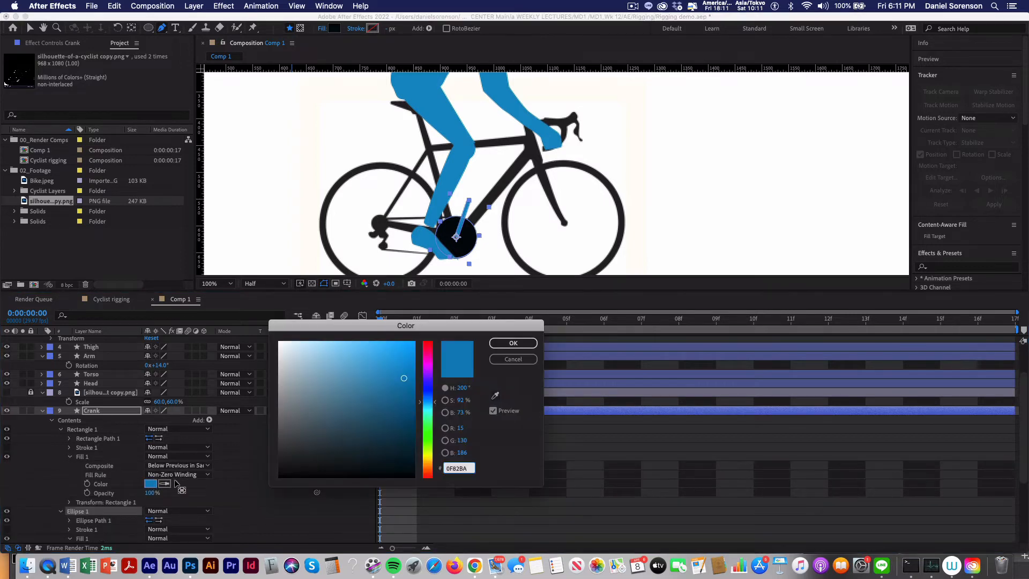
left_click(411, 475)
left_click(513, 343)
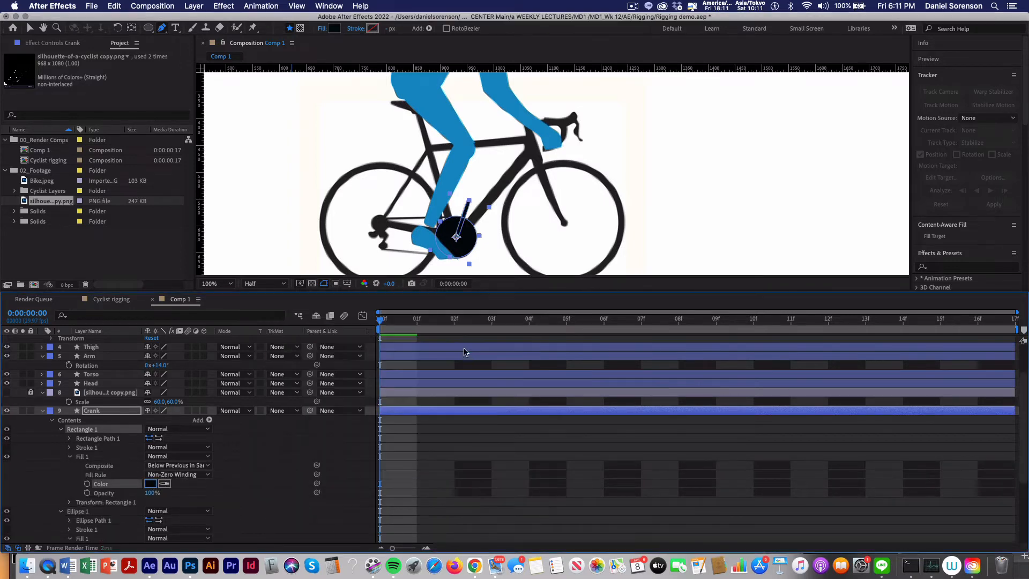
left_click(43, 411)
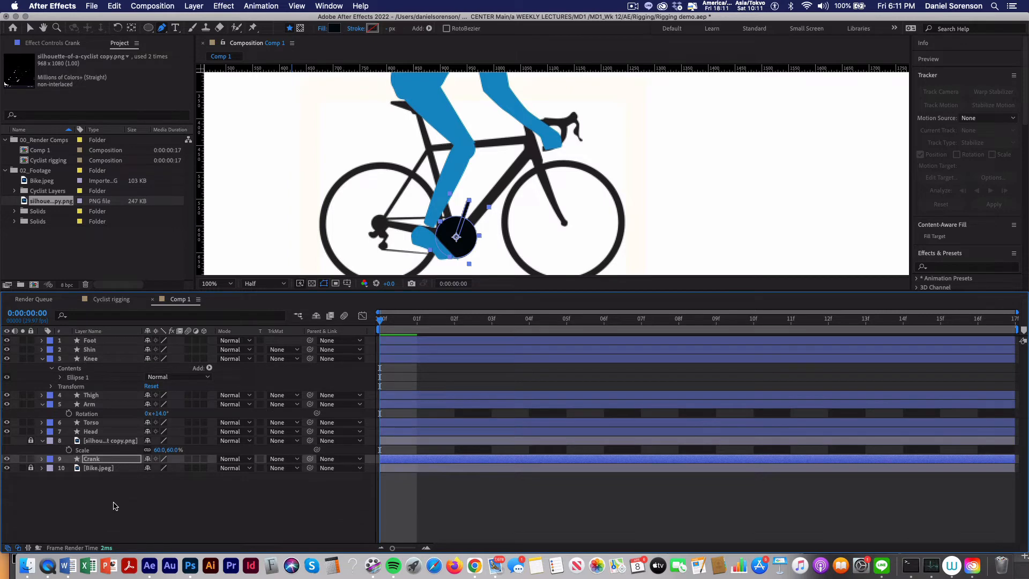
left_click(113, 506)
Enlarge the composition view and move the Head layer's anchor point to the base of the head at the neck.
left_click(93, 435)
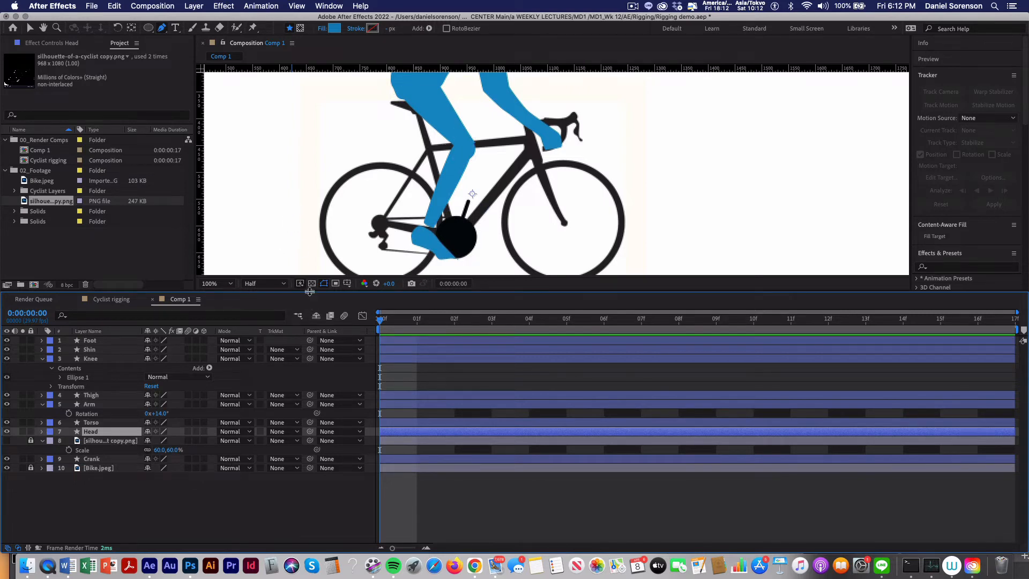
left_click_drag(311, 292, 310, 395)
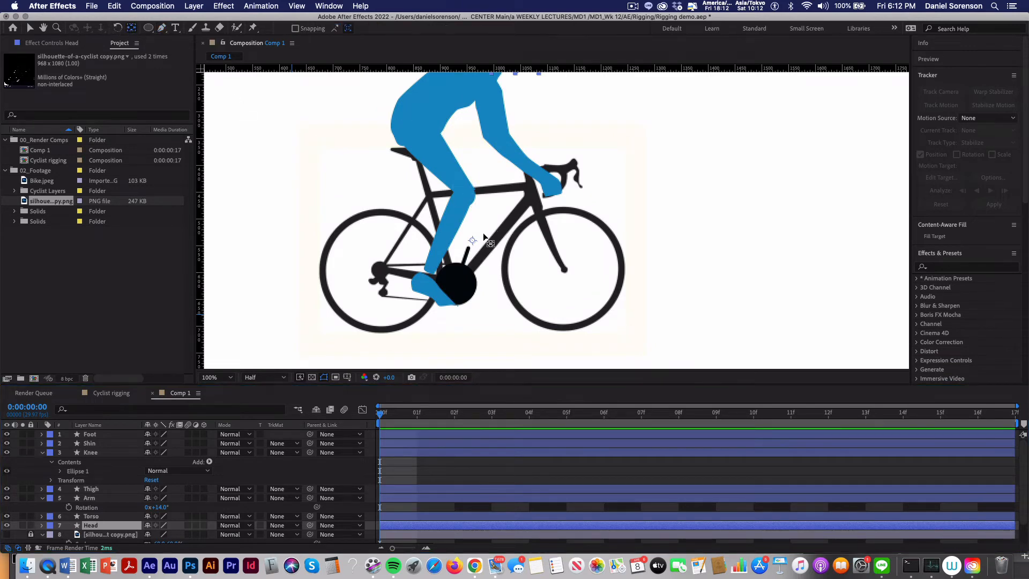
key("h")
left_click_drag(518, 260, 531, 326)
key("v")
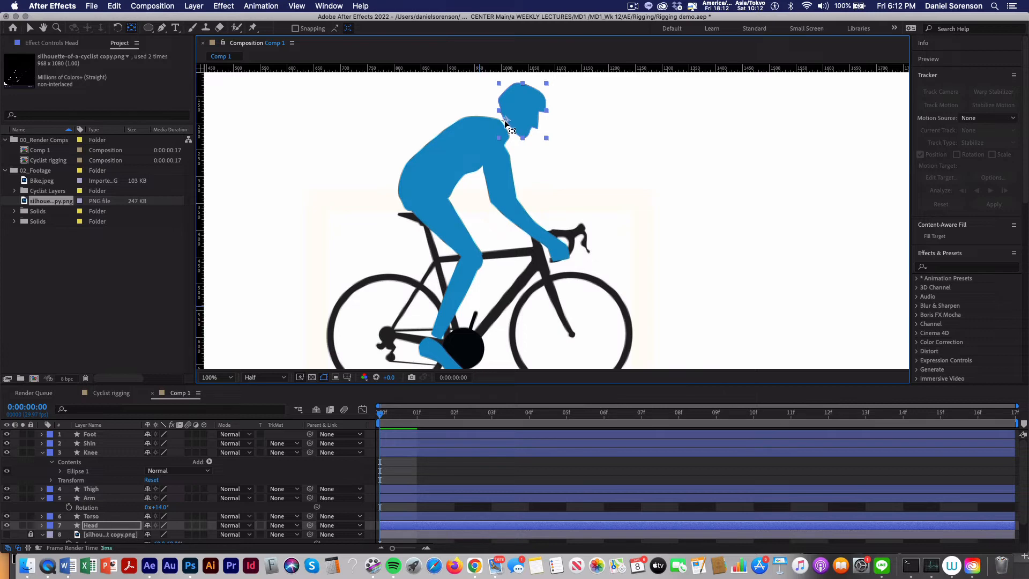
Move the Torso layer's anchor point to the hip and check the Arm layer's anchor point at the shoulder.
left_click(91, 517)
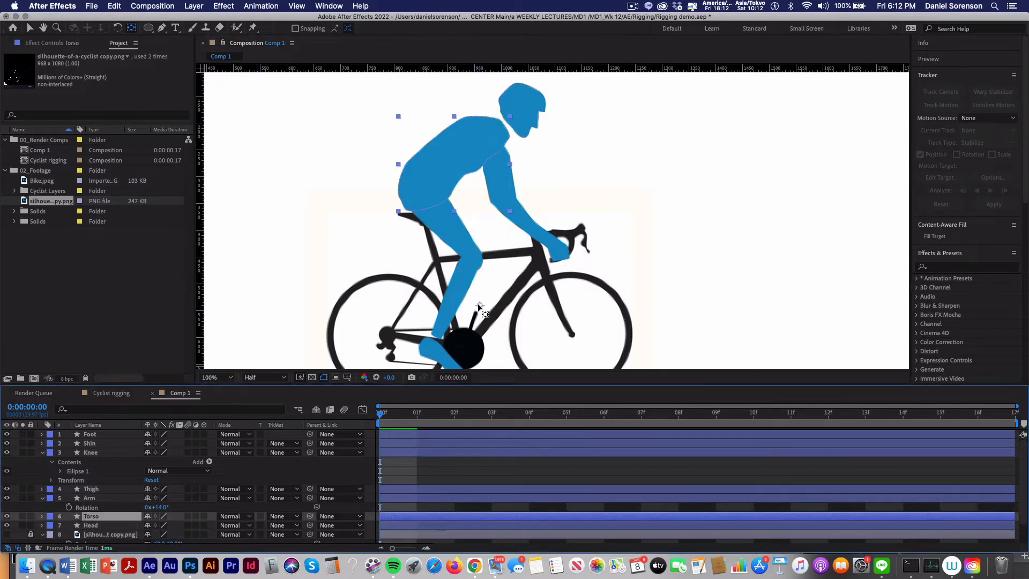
left_click_drag(480, 306, 422, 184)
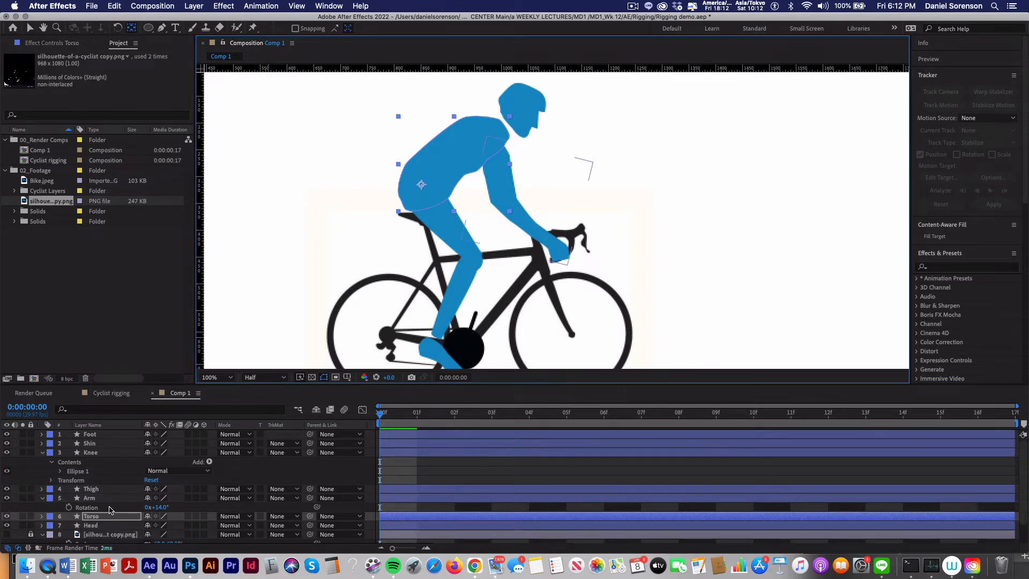
left_click(91, 498)
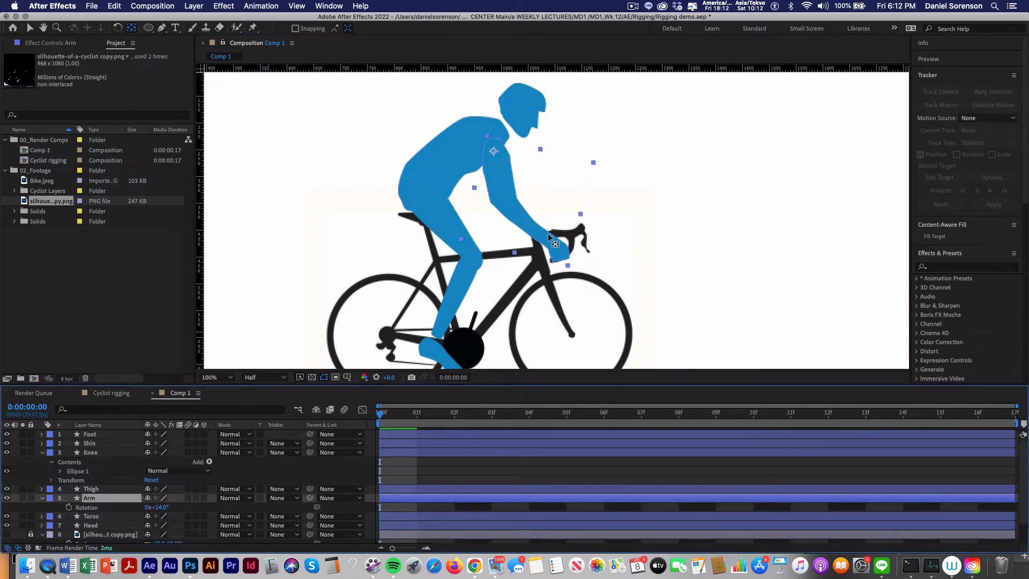
Move the Thigh layer's anchor point to the hip joint and the Knee layer's anchor point to the centre of the knee circle.
left_click(100, 490)
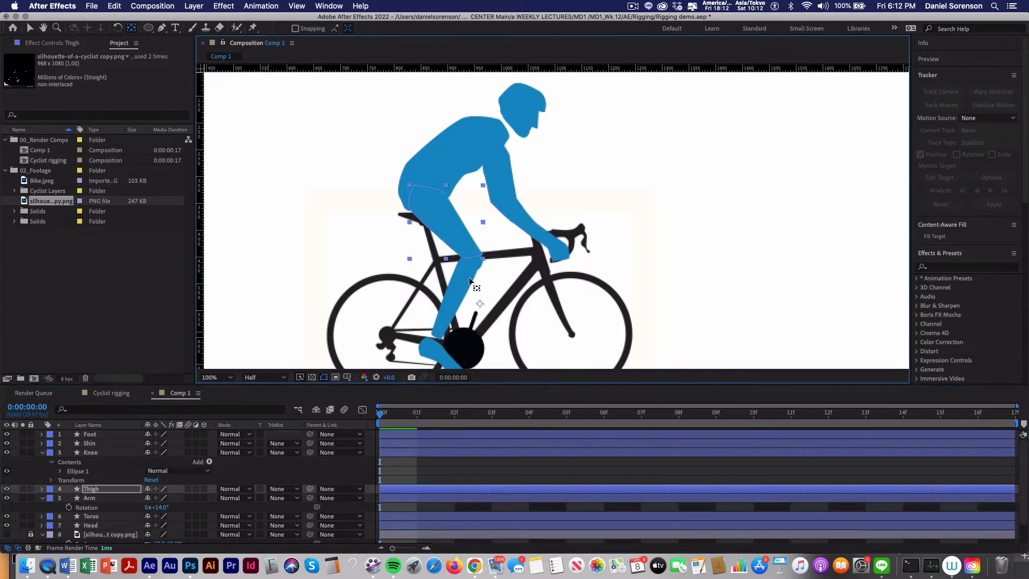
left_click_drag(480, 305, 425, 202)
left_click(90, 454)
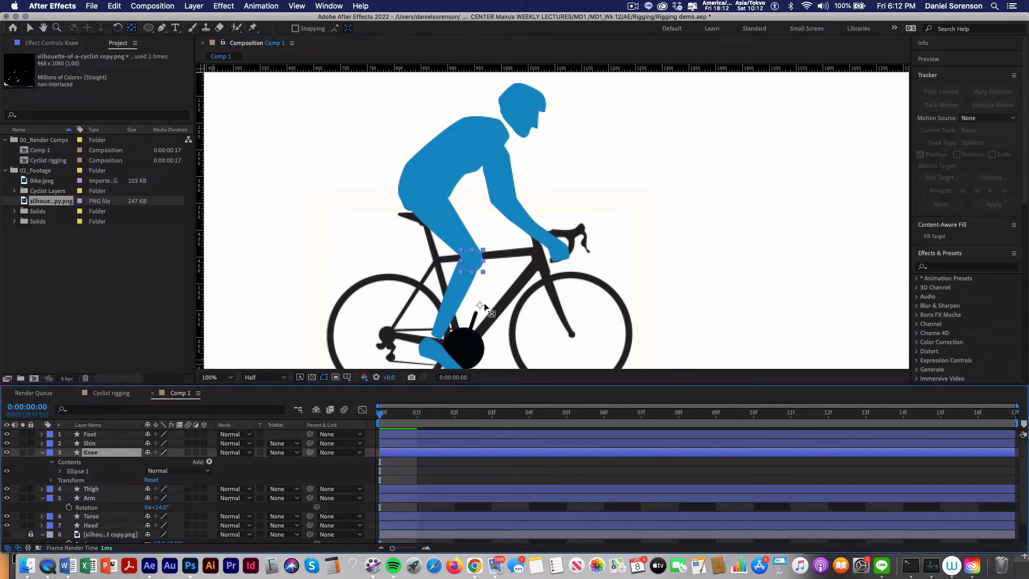
left_click_drag(479, 303, 471, 264)
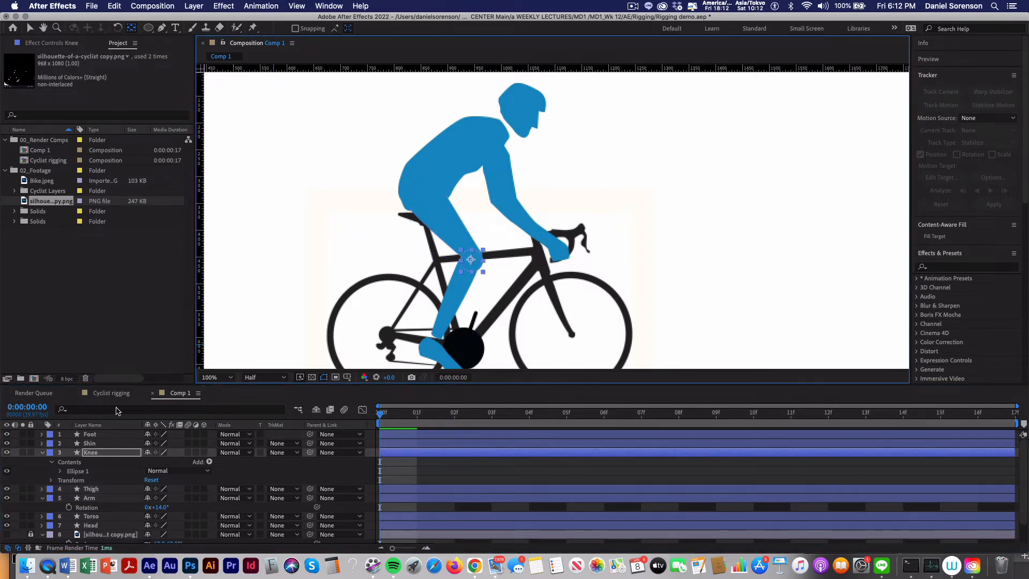
Move the Shin layer's anchor point to the knee and the Foot layer's anchor point to the ankle.
left_click(89, 443)
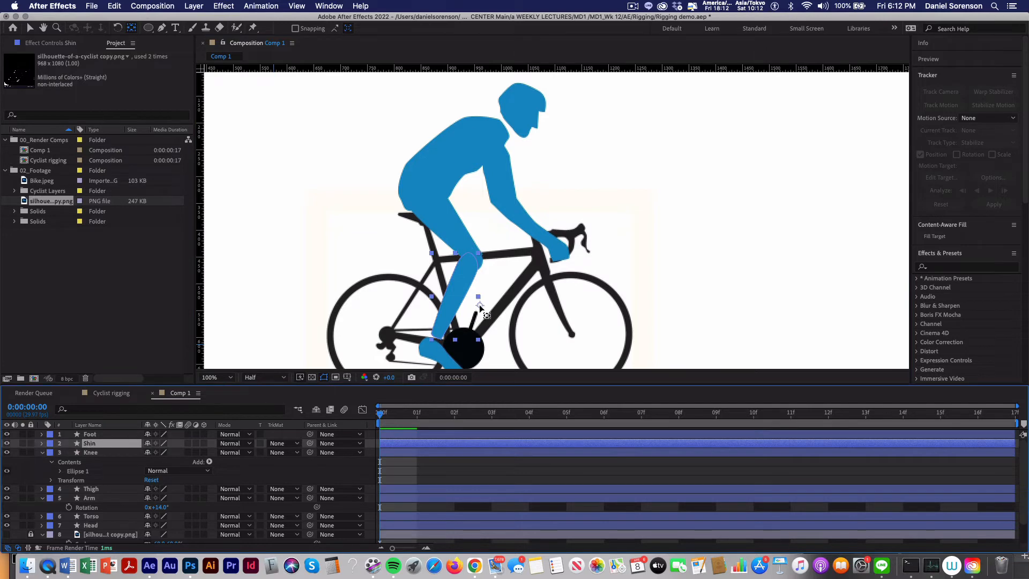
left_click_drag(480, 305, 469, 263)
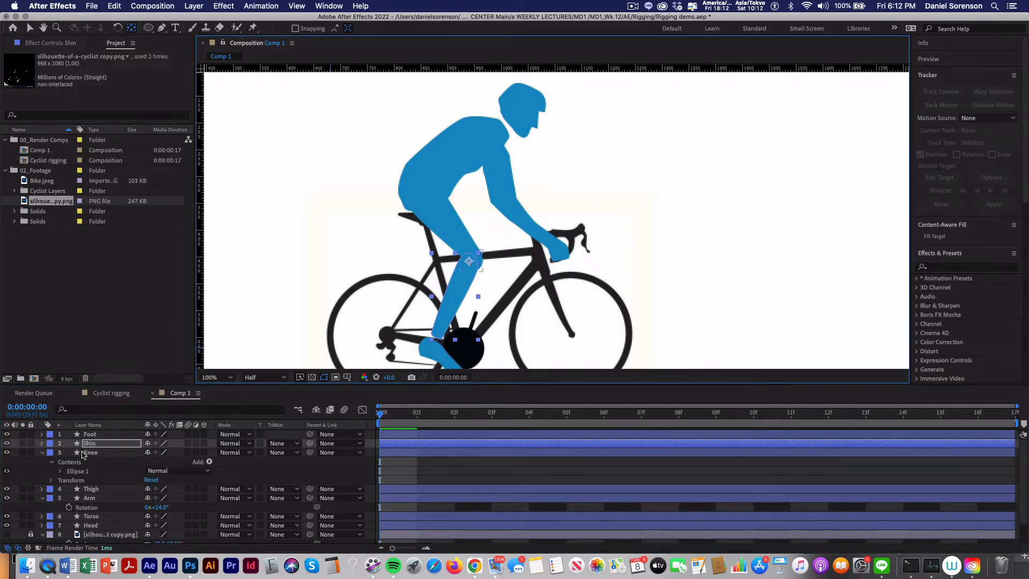
left_click(89, 435)
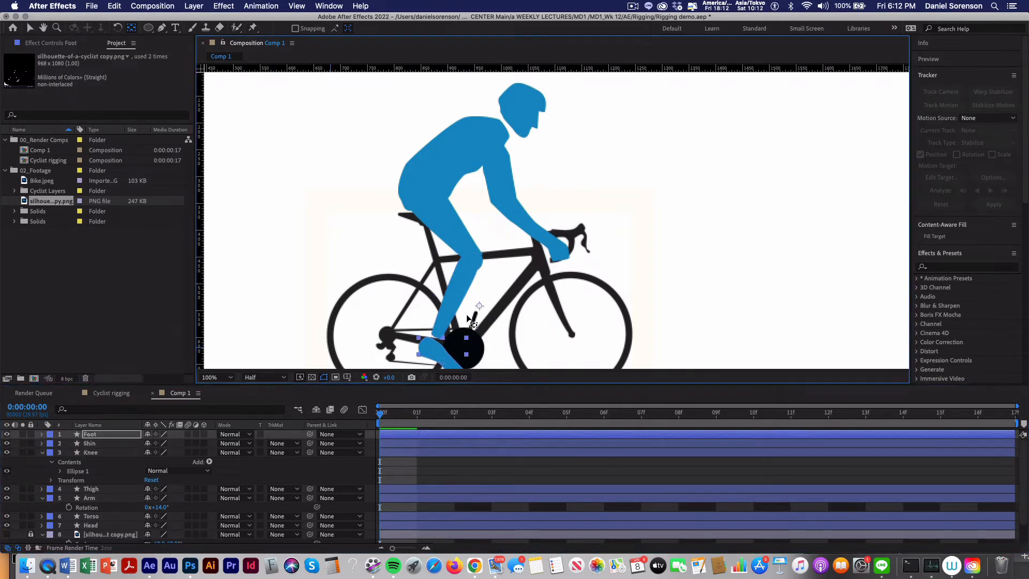
left_click_drag(438, 337, 436, 340)
Parent the Head, Arm and Thigh layers to the Torso layer.
left_click_drag(154, 384, 155, 324)
left_click(99, 464)
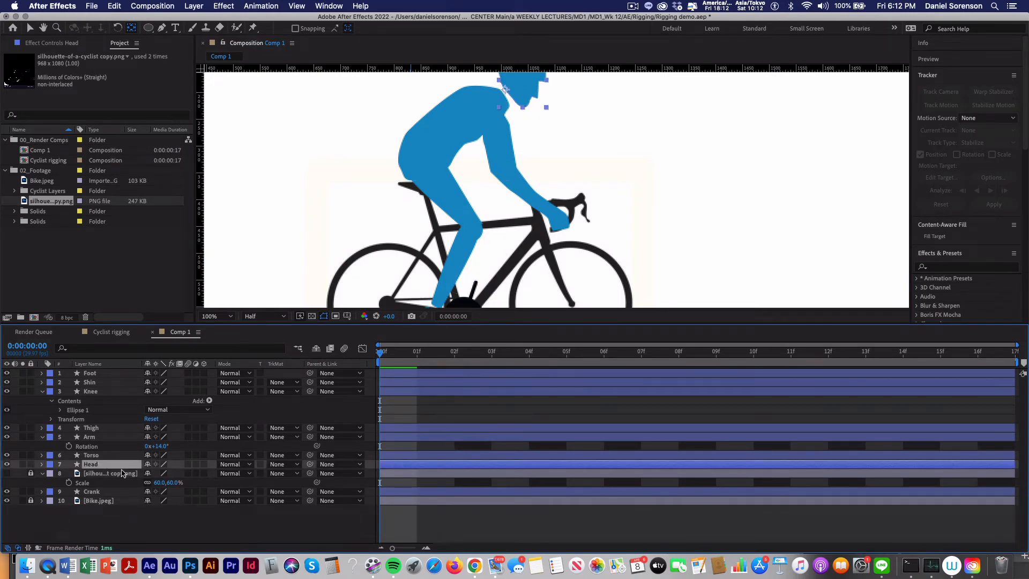
left_click_drag(309, 464, 99, 456)
left_click(122, 438)
left_click_drag(310, 437, 99, 455)
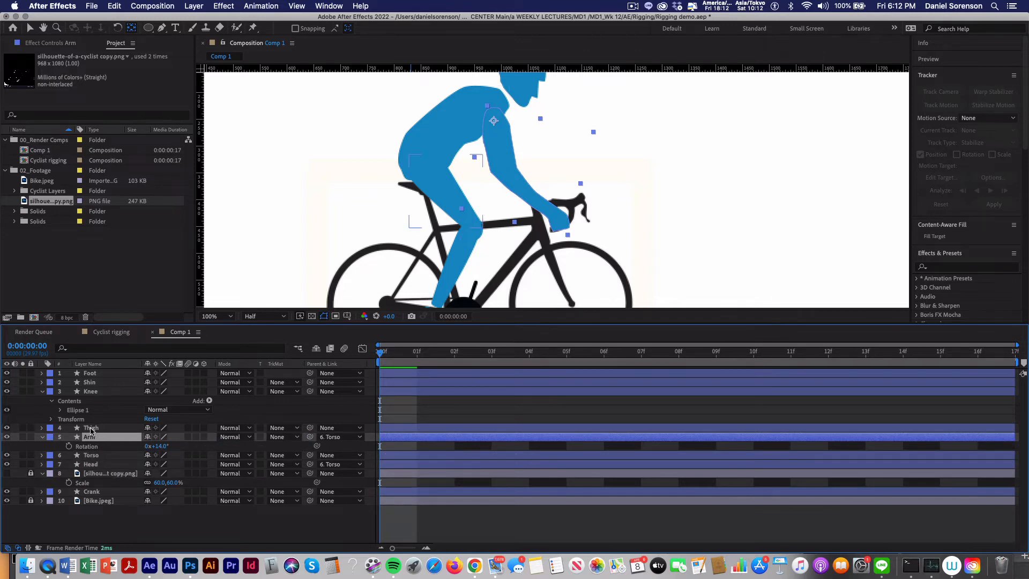
left_click(91, 429)
left_click_drag(310, 428, 92, 456)
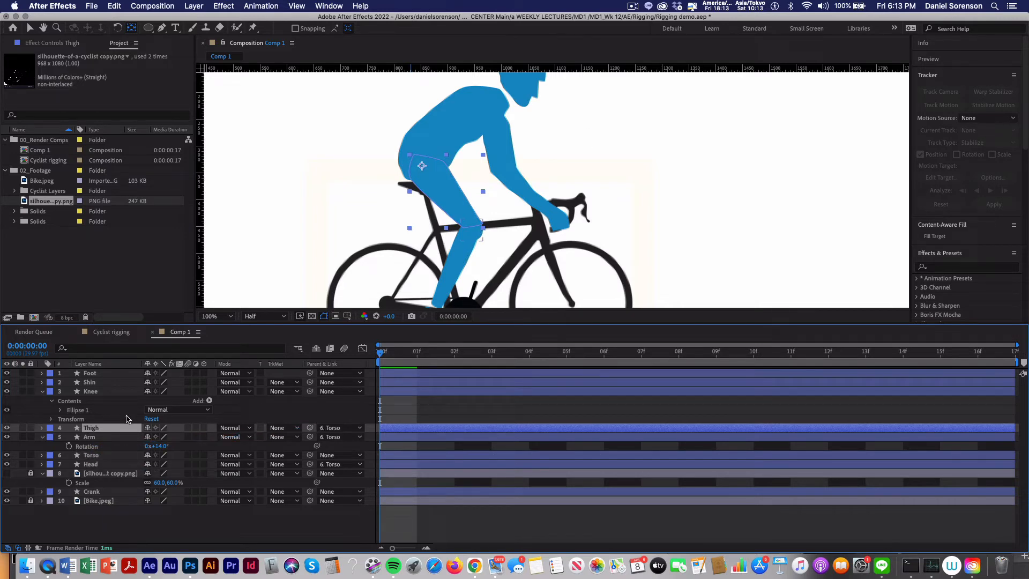
Chain the leg's parenting by linking Knee to Thigh, Shin to Knee and Foot to Shin.
left_click(94, 393)
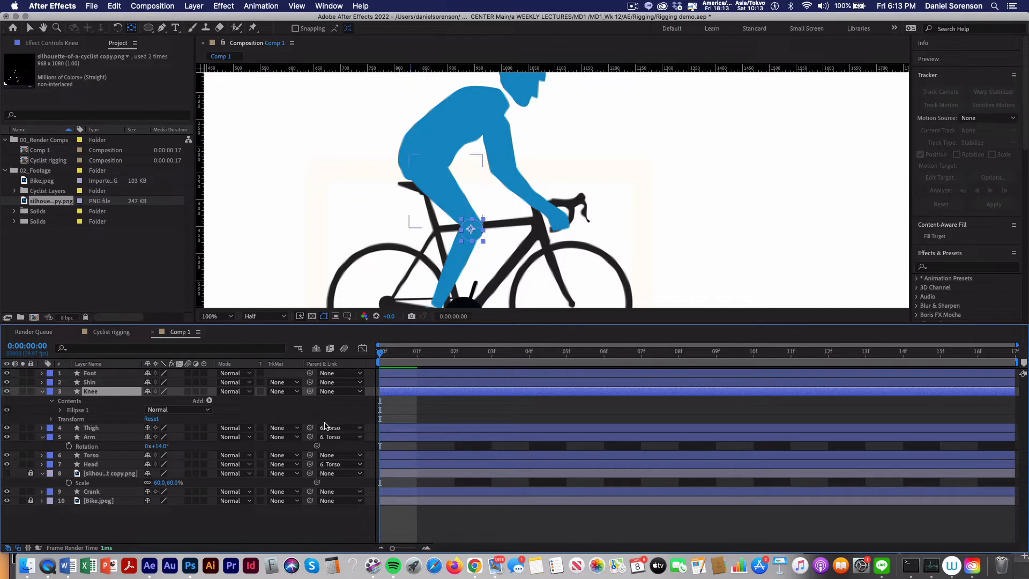
left_click_drag(310, 391, 106, 433)
left_click(375, 382)
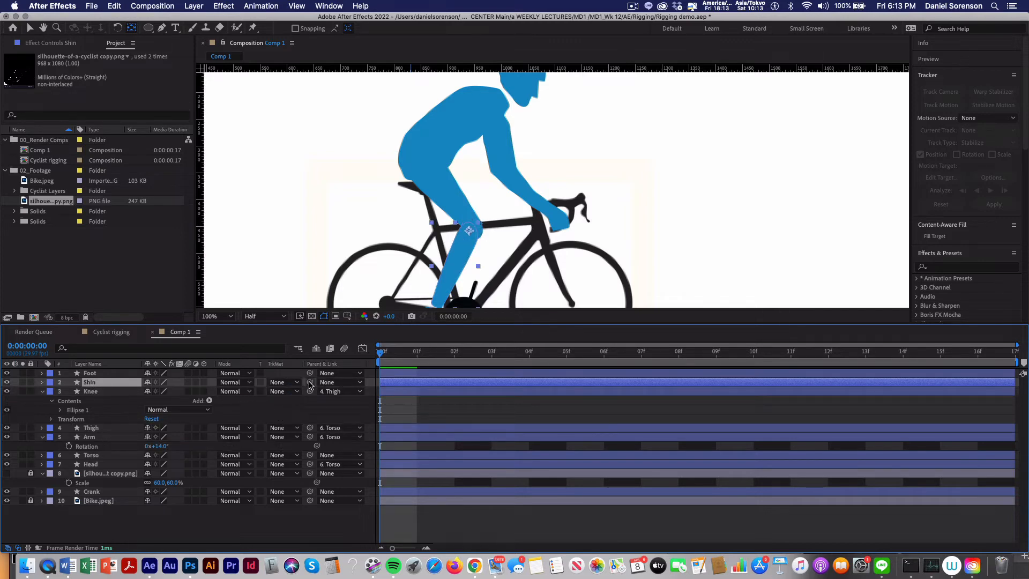
left_click_drag(310, 385, 91, 392)
left_click(369, 373)
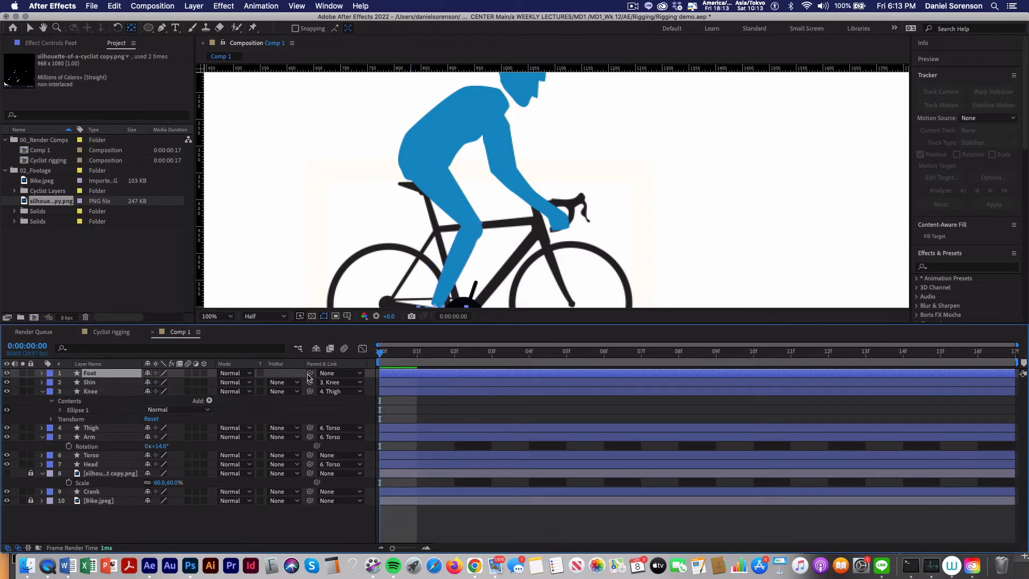
left_click_drag(310, 373, 102, 382)
left_click(260, 530)
Show the whole cyclist in the composition view and set the Torso layer's rotation to 6°.
key("h")
left_click_drag(415, 285, 415, 264)
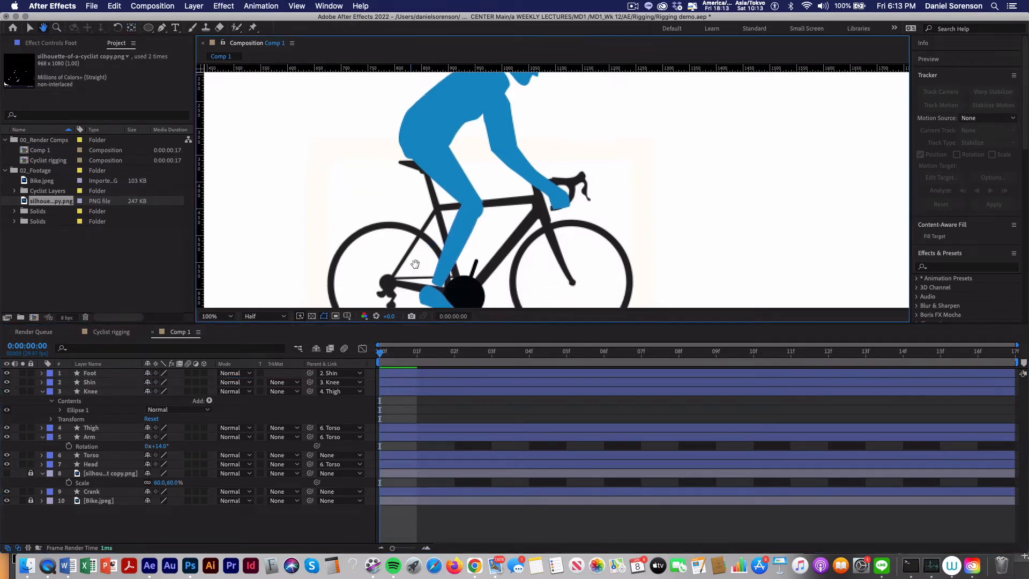
key("v")
key("comma")
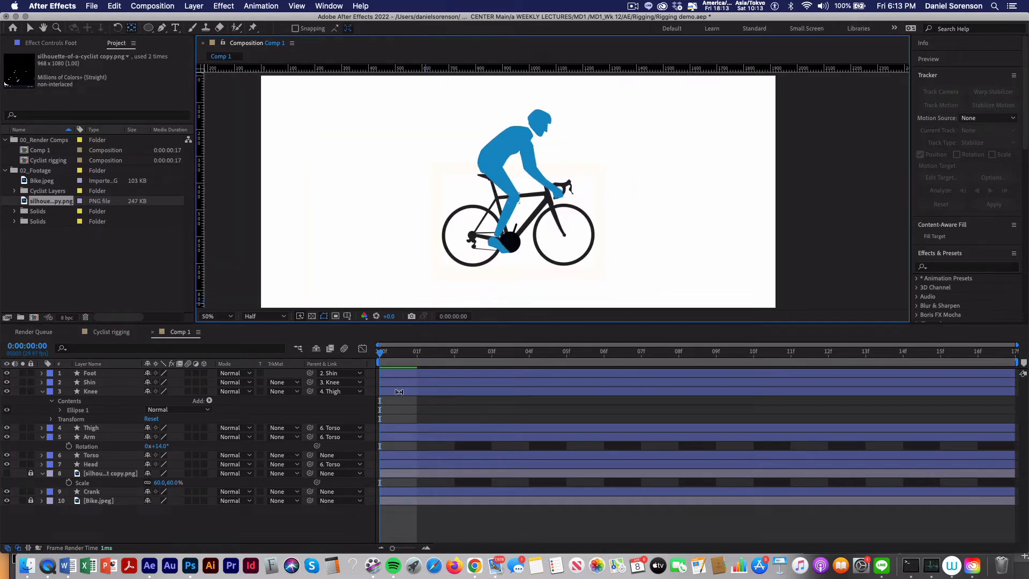
left_click(90, 456)
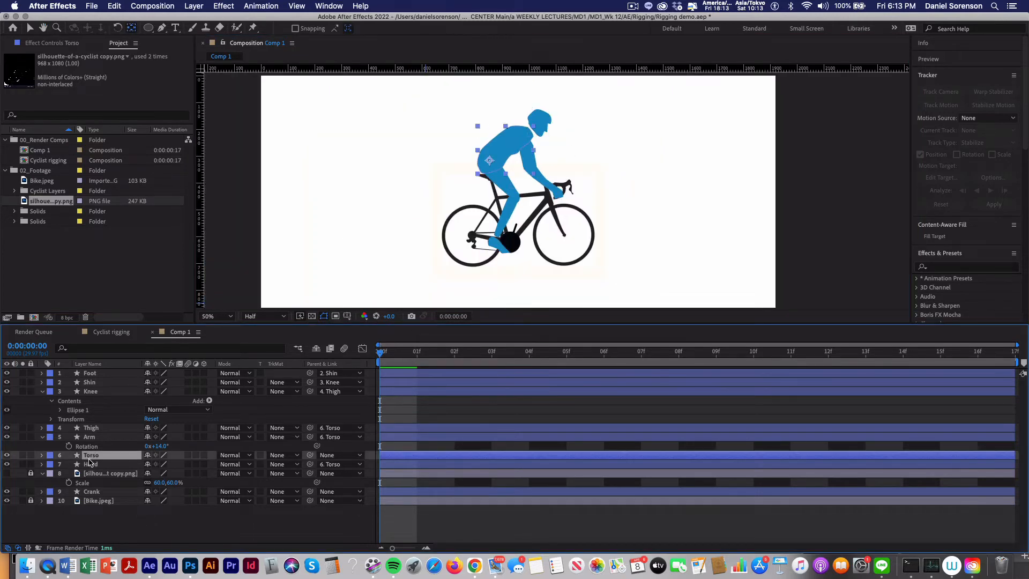
key("r")
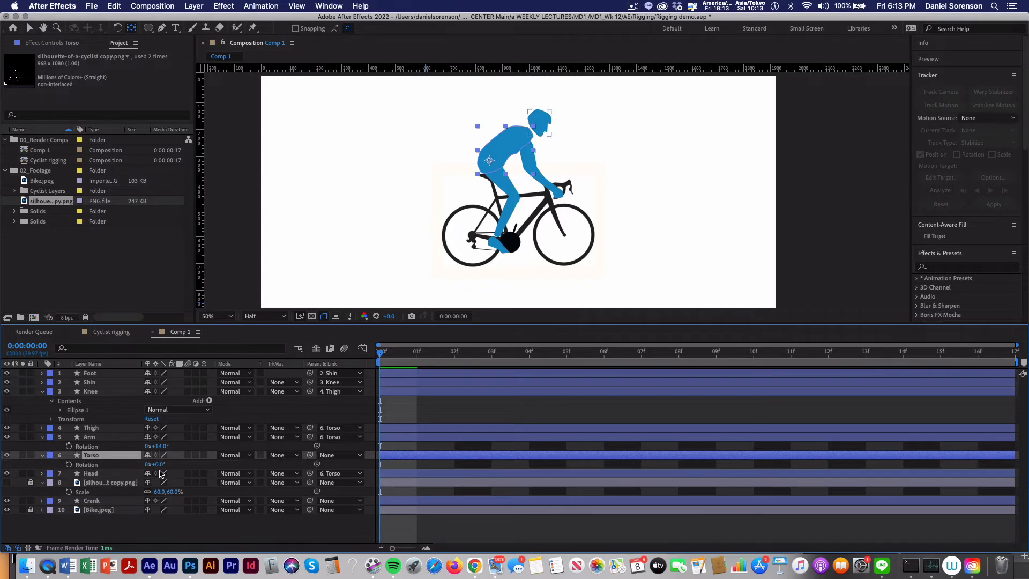
left_click_drag(161, 466, 162, 465)
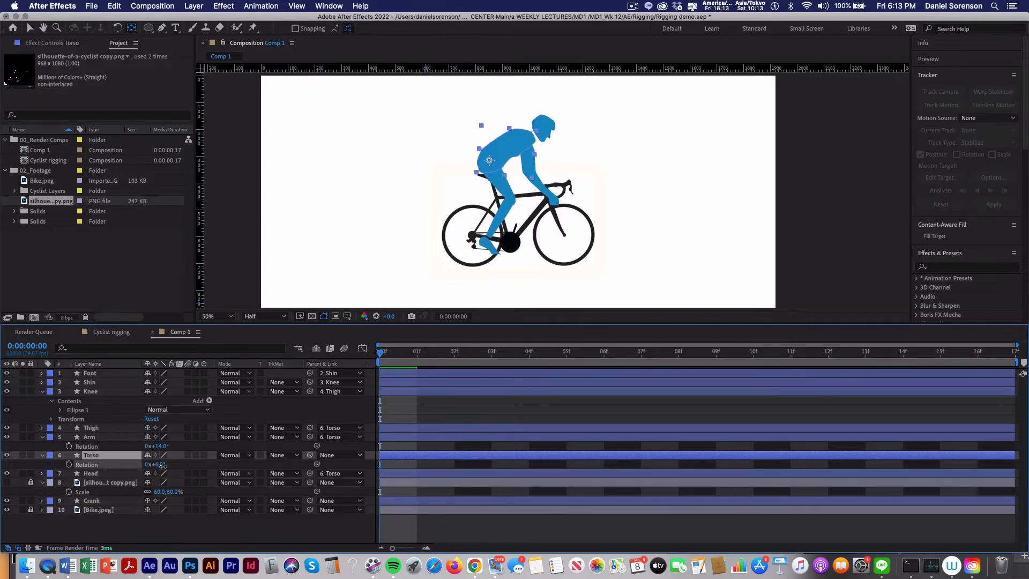
Set the Arm layer's rotation to 4° and add rotation keyframes for the Arm and Torso layers at 0:00:00:00.
left_click(104, 439)
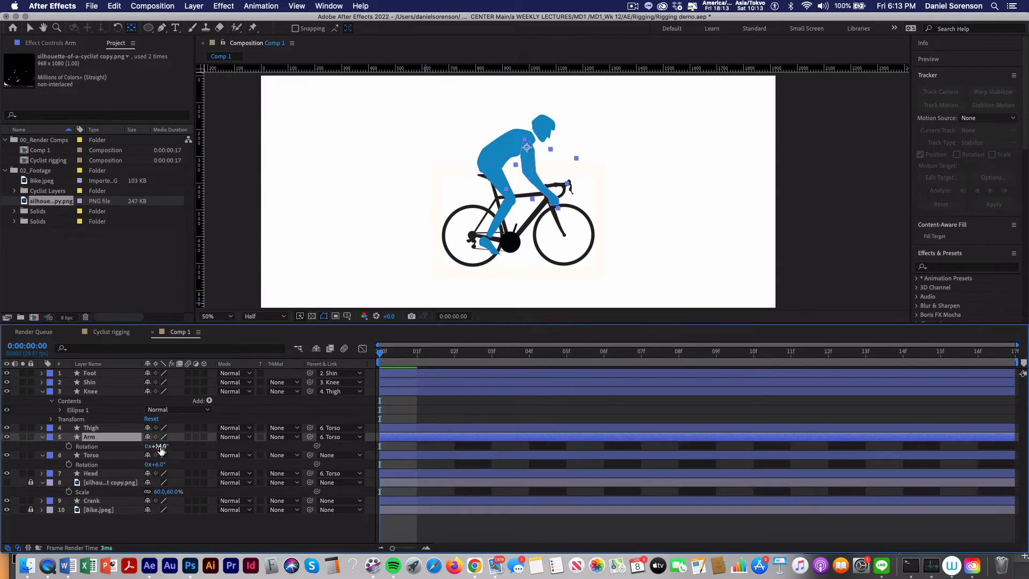
left_click_drag(154, 447, 156, 449)
left_click(69, 446)
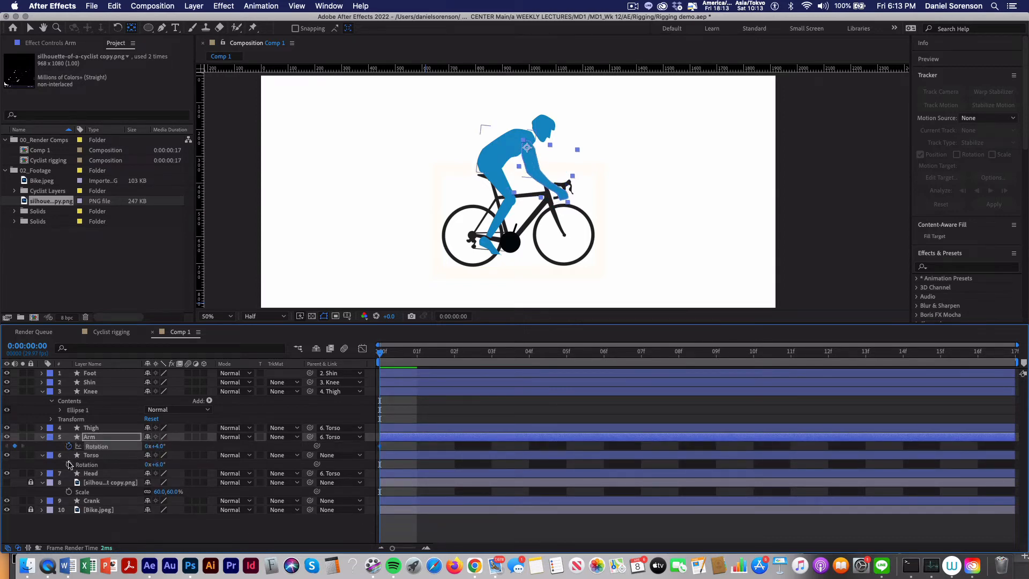
left_click(69, 464)
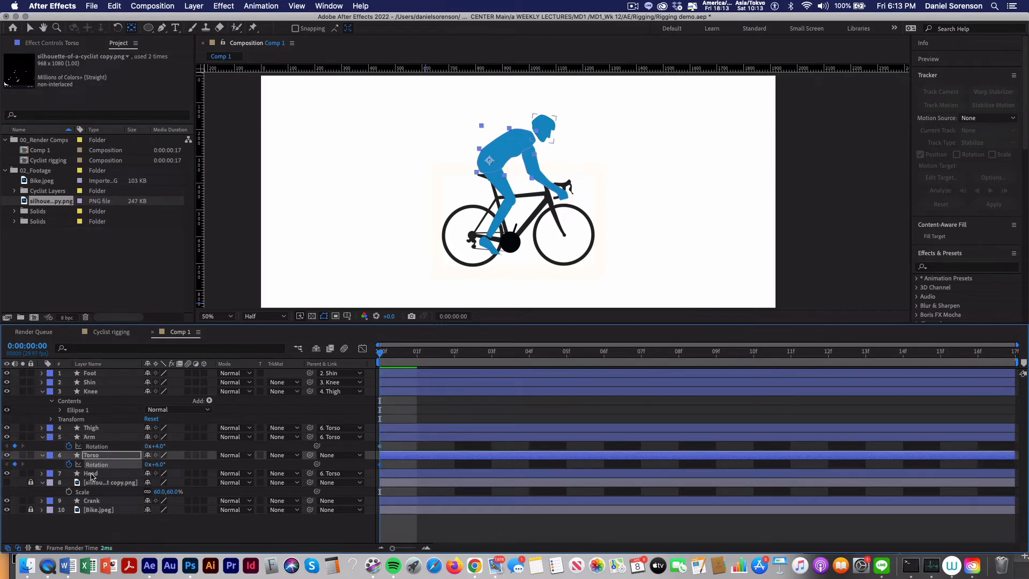
Set the Head layer's rotation to -13° and keyframe it at 0:00:00:00.
left_click(91, 475)
key("r")
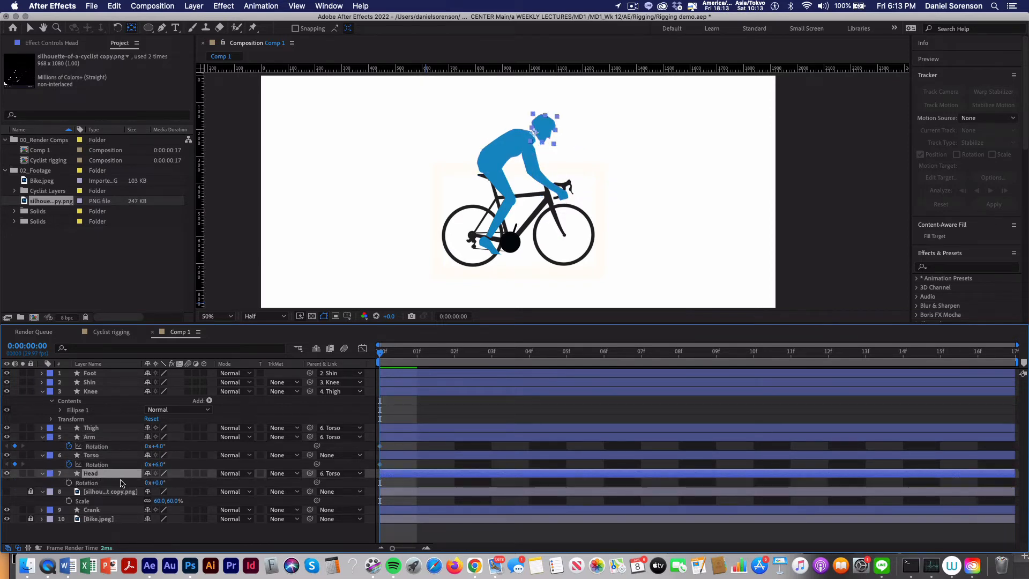
left_click_drag(163, 485, 156, 483)
left_click_drag(154, 483, 152, 483)
left_click(68, 483)
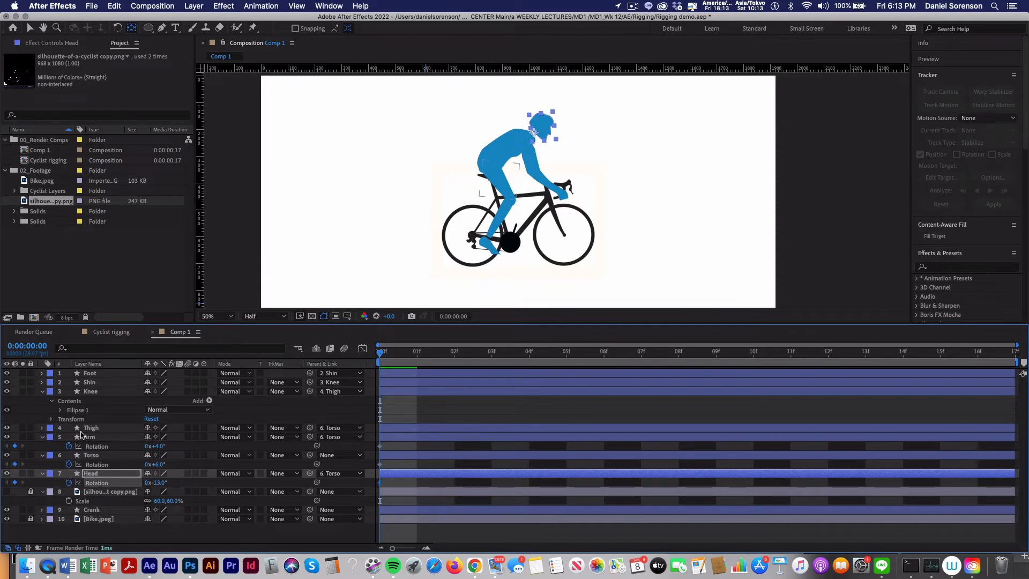
Set the Thigh layer's rotation to -29° and keyframe it at 0:00:00:00.
left_click(43, 428)
left_click(88, 429)
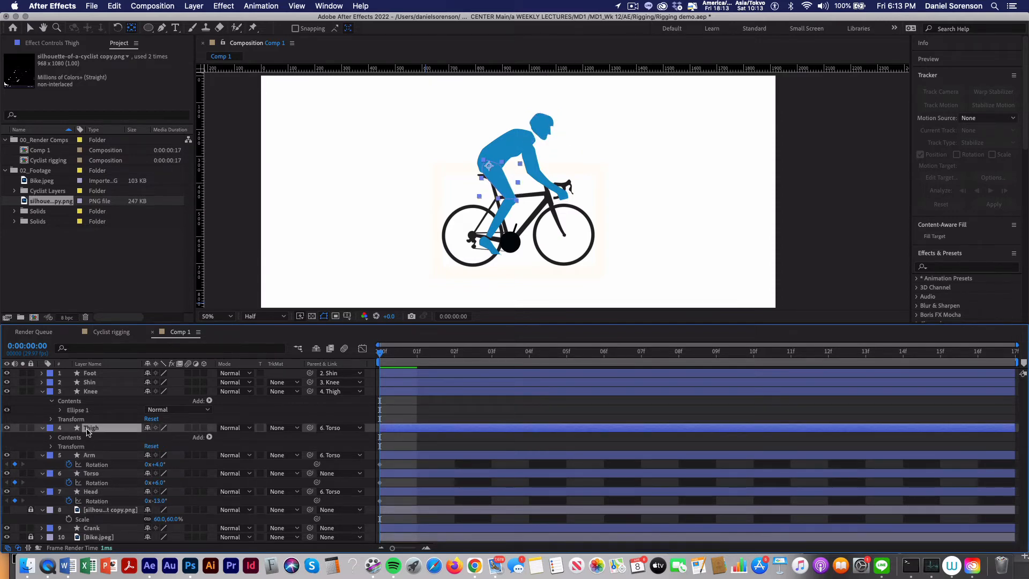
key("r")
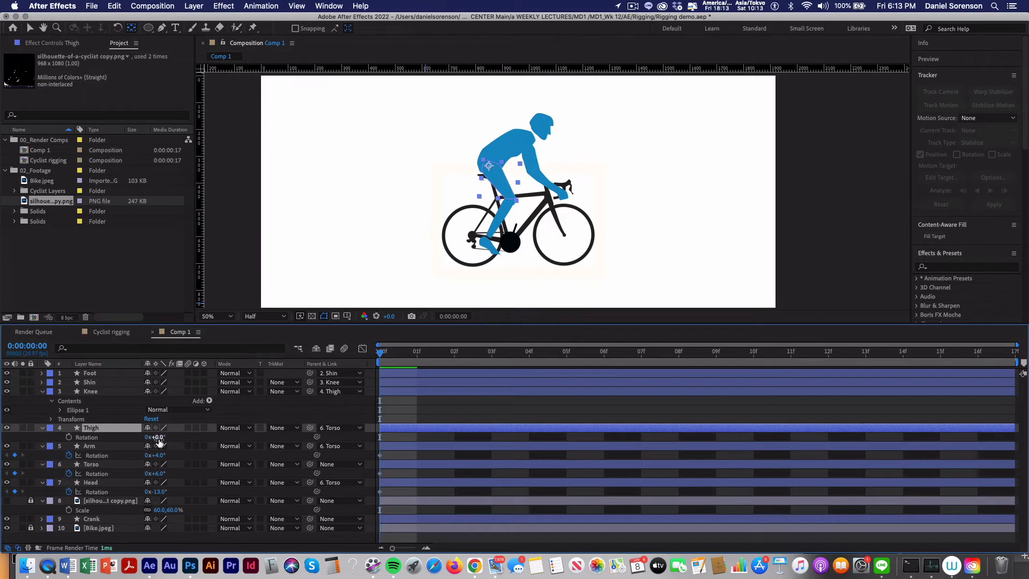
left_click_drag(158, 440, 143, 440)
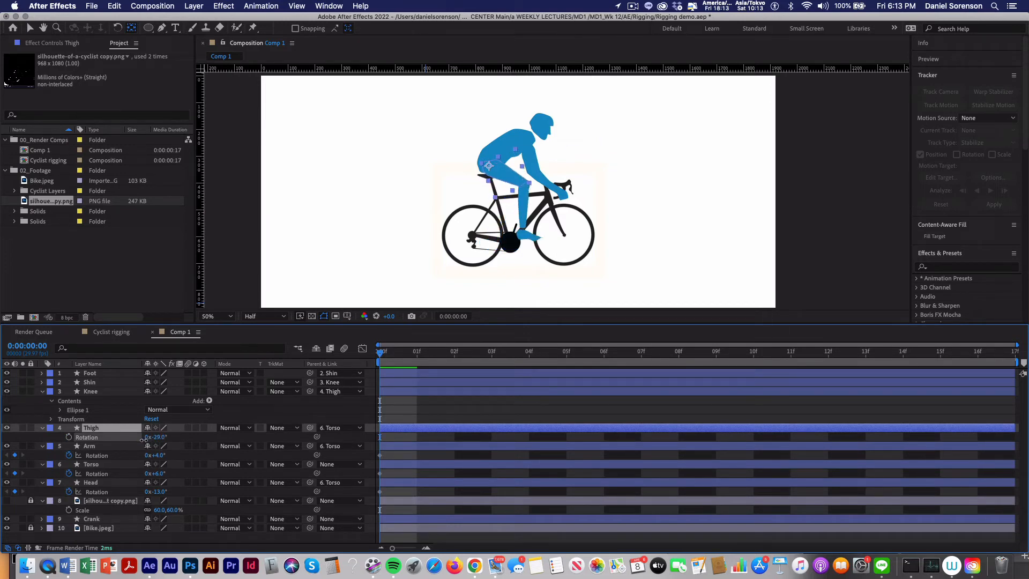
left_click(143, 441)
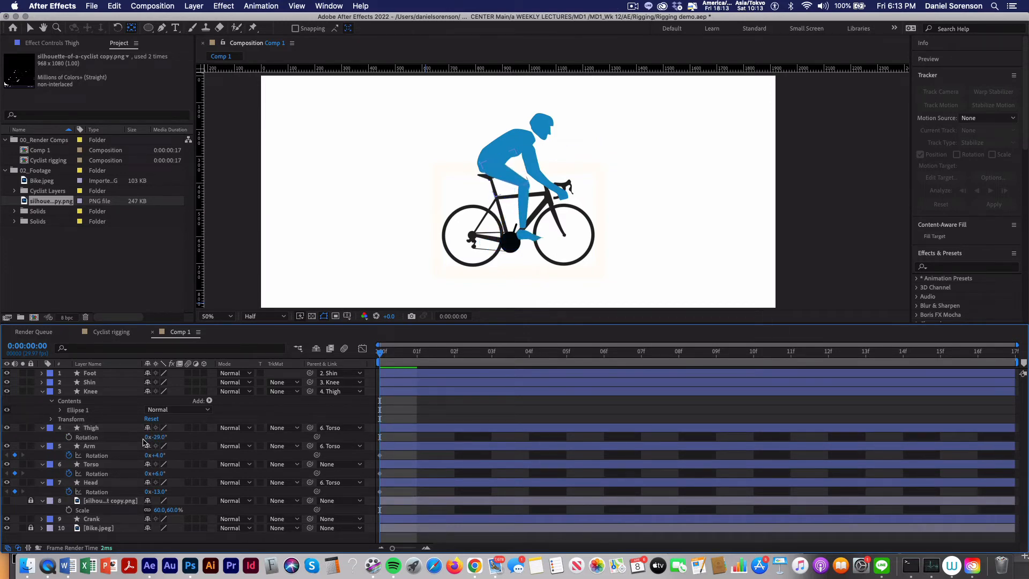
left_click(69, 437)
Reveal the Knee layer's rotation and set it to 45° to bend the lower leg back.
left_click(91, 393)
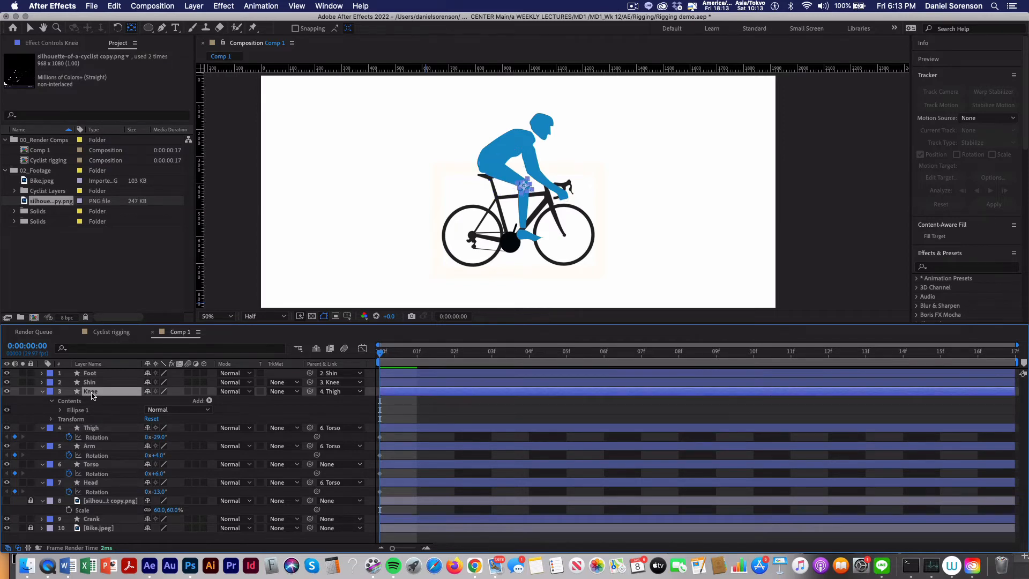
key("r")
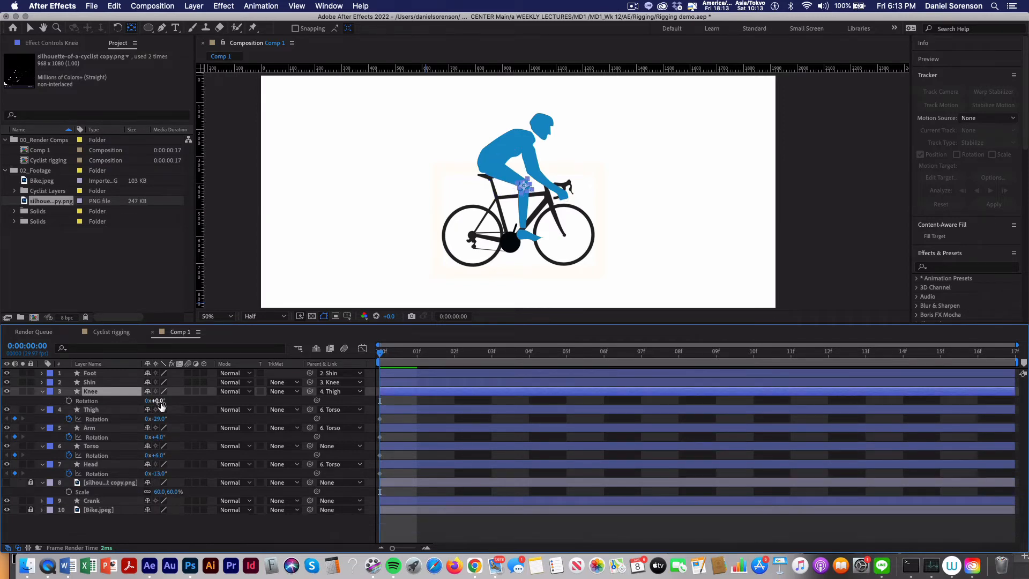
left_click_drag(157, 401, 199, 418)
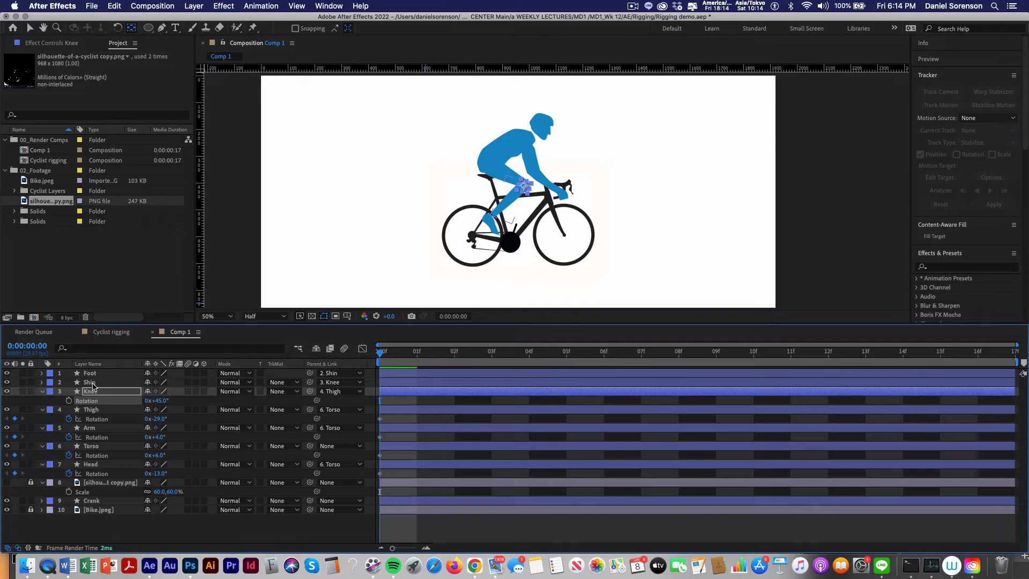
Reveal the Shin and Foot layers' rotation, setting the Foot to -47° and the Shin to -12°.
left_click(93, 382)
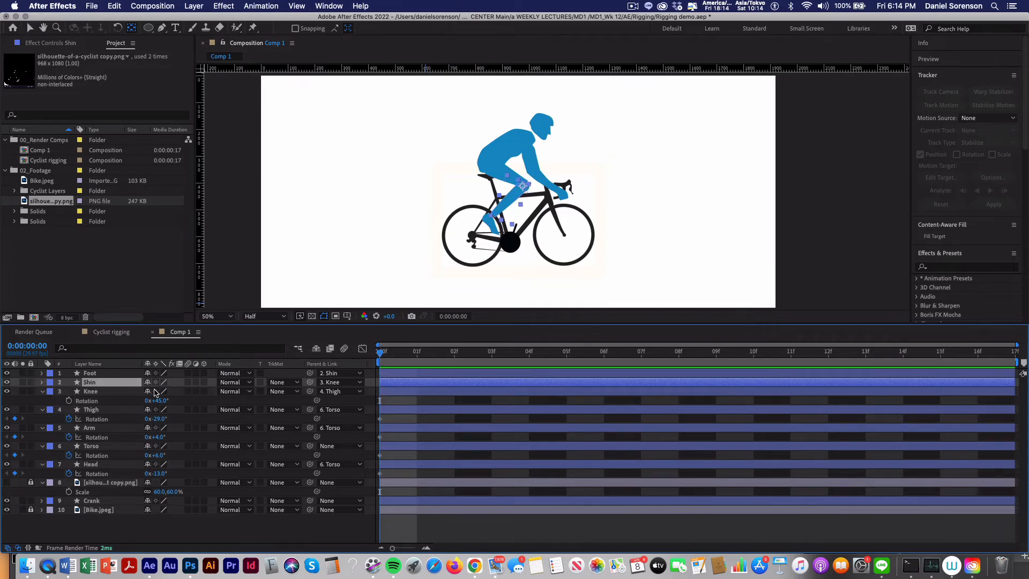
key("r")
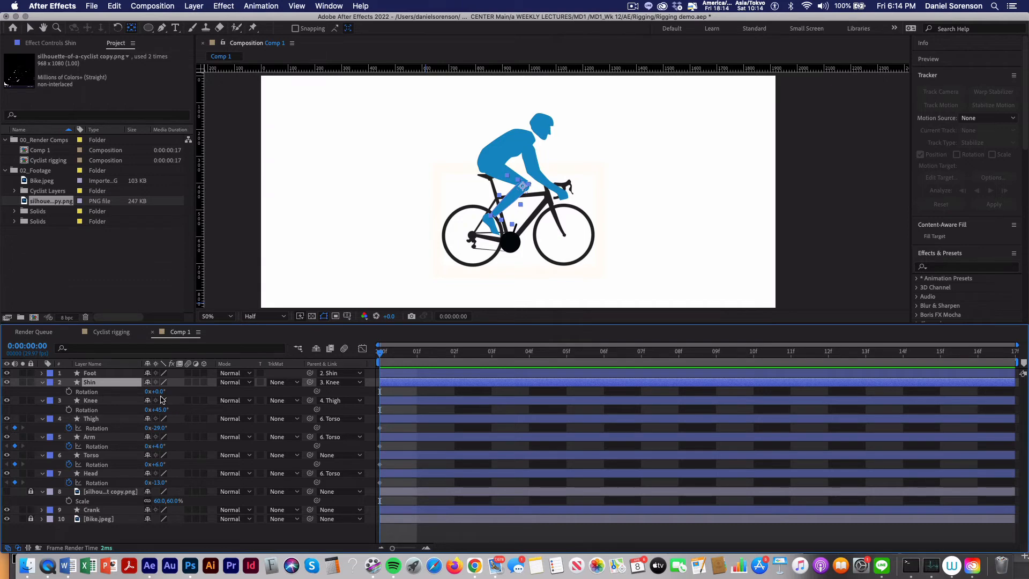
left_click(89, 373)
key("r")
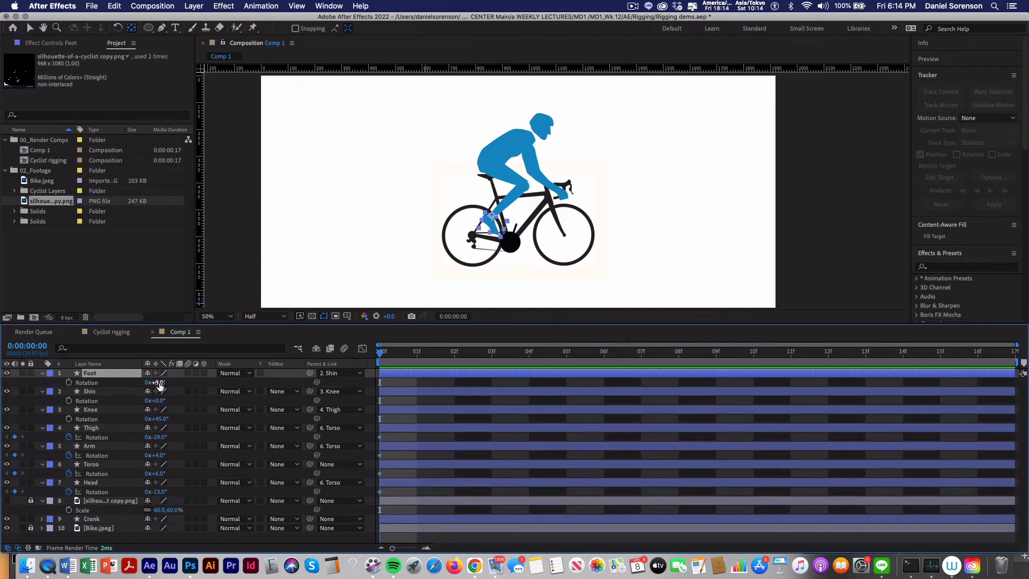
left_click_drag(156, 382, 135, 385)
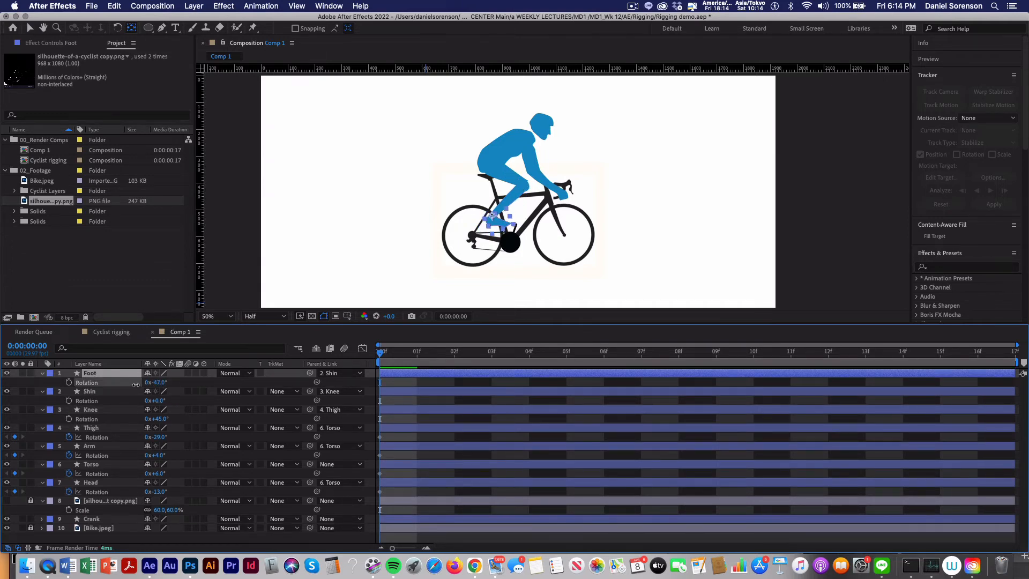
left_click(156, 401)
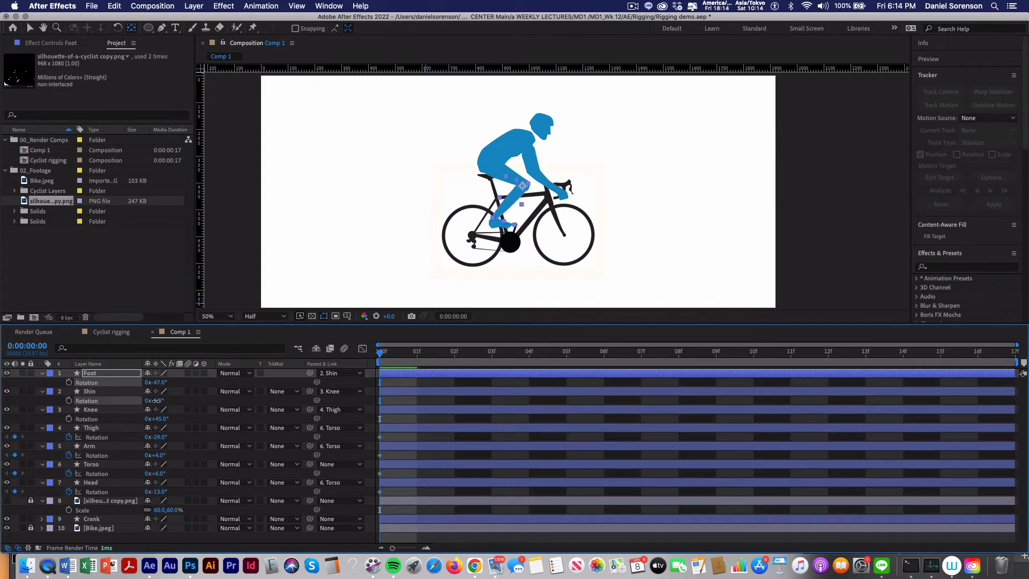
left_click_drag(156, 401, 154, 401)
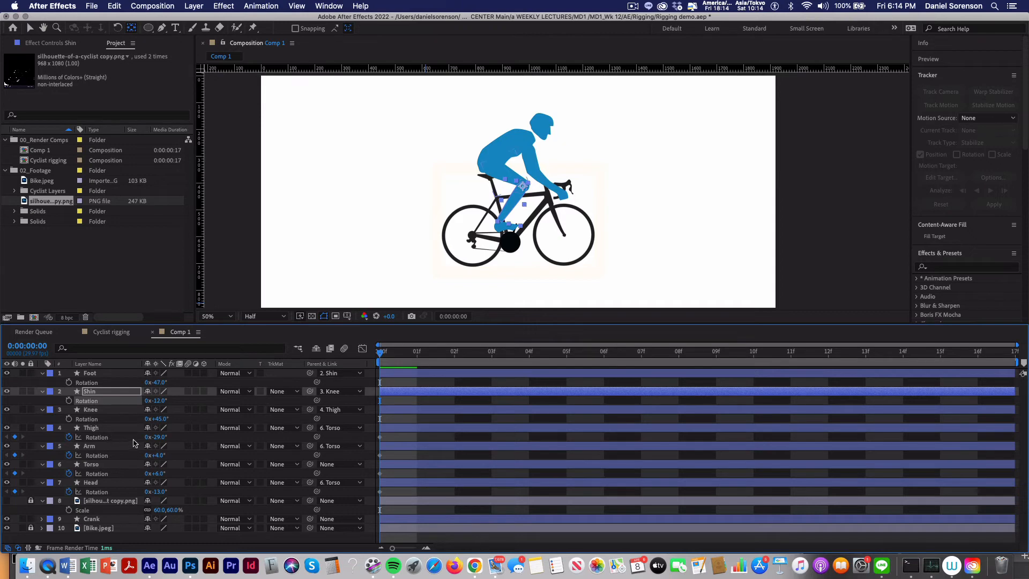
Refine the leg pose by setting rotation to -38° for the Thigh, -7° for the Shin and -51° for the Foot.
left_click(92, 429)
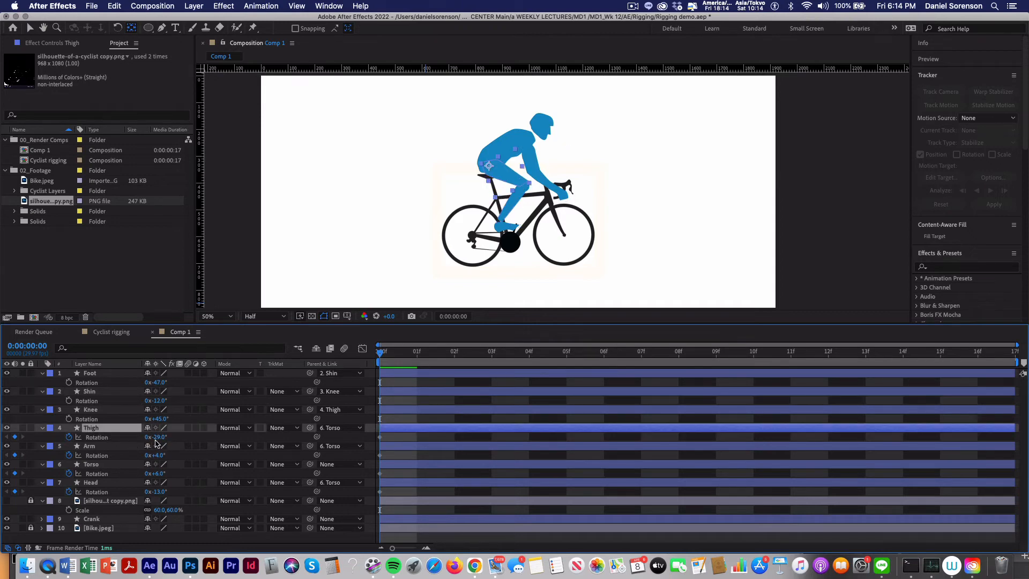
left_click_drag(157, 437, 155, 438)
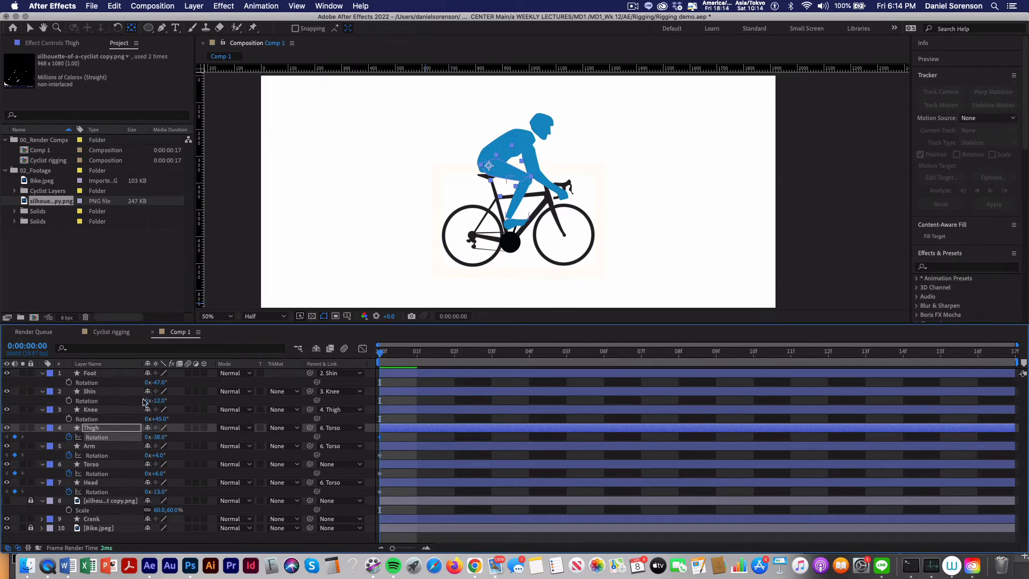
mouse_move(155, 401)
left_mouse_down()
mouse_move(166, 406)
mouse_move(158, 382)
left_mouse_up()
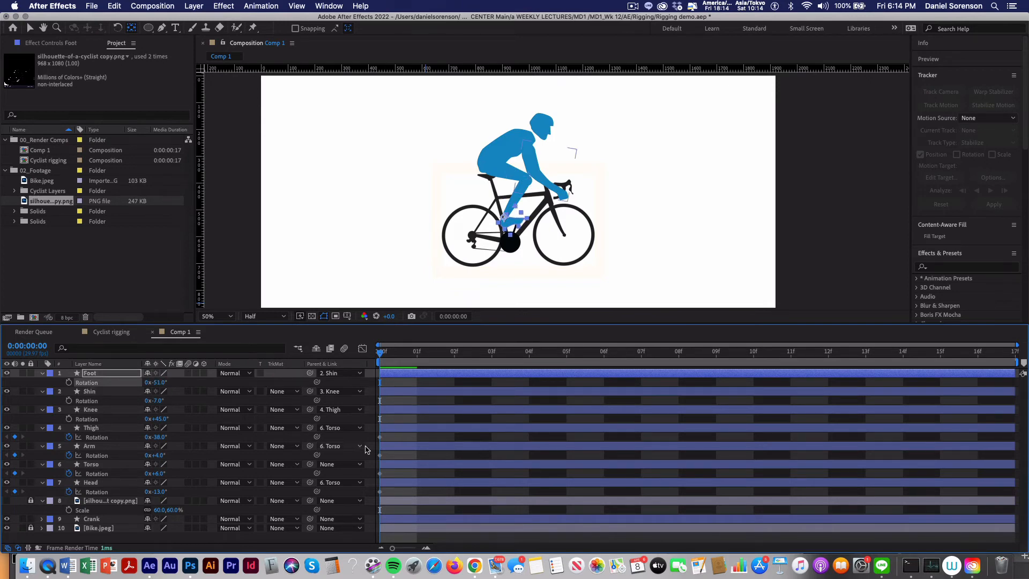
Turn on rotation keyframing for the Foot, Shin and Knee layers at 0:00:00:00.
left_click(69, 382)
left_click(69, 400)
left_click(69, 418)
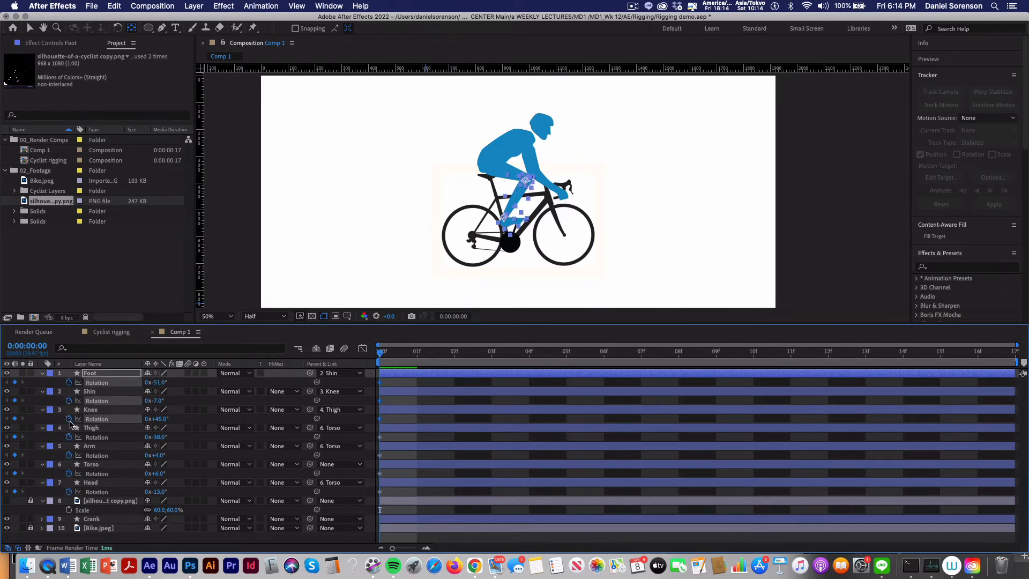
left_click(90, 409, "shift")
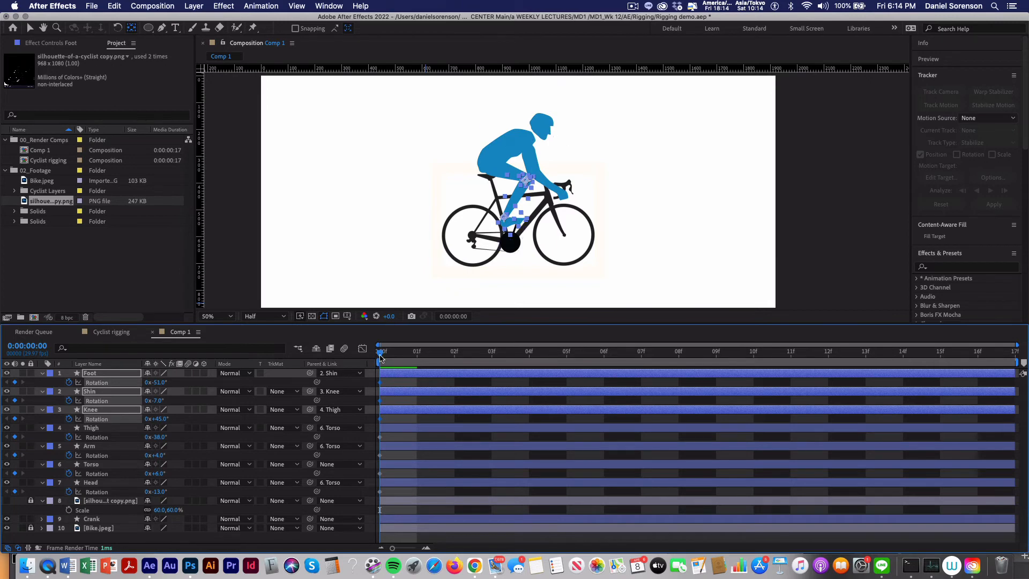
At 0:00:00:04, set the rotation to 8° for the Torso and 0° for the Arm.
left_click_drag(390, 355, 516, 382)
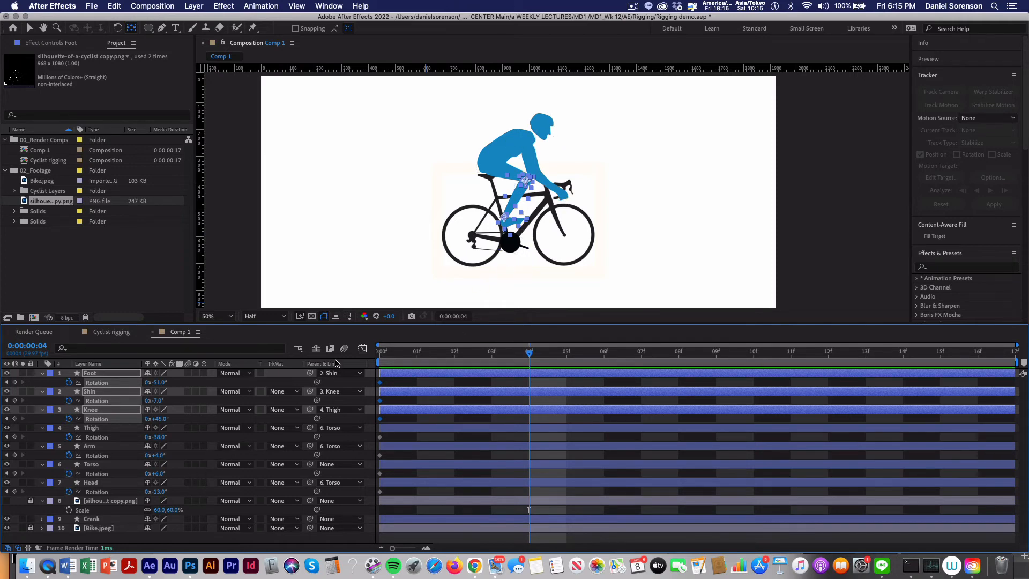
left_click(91, 464)
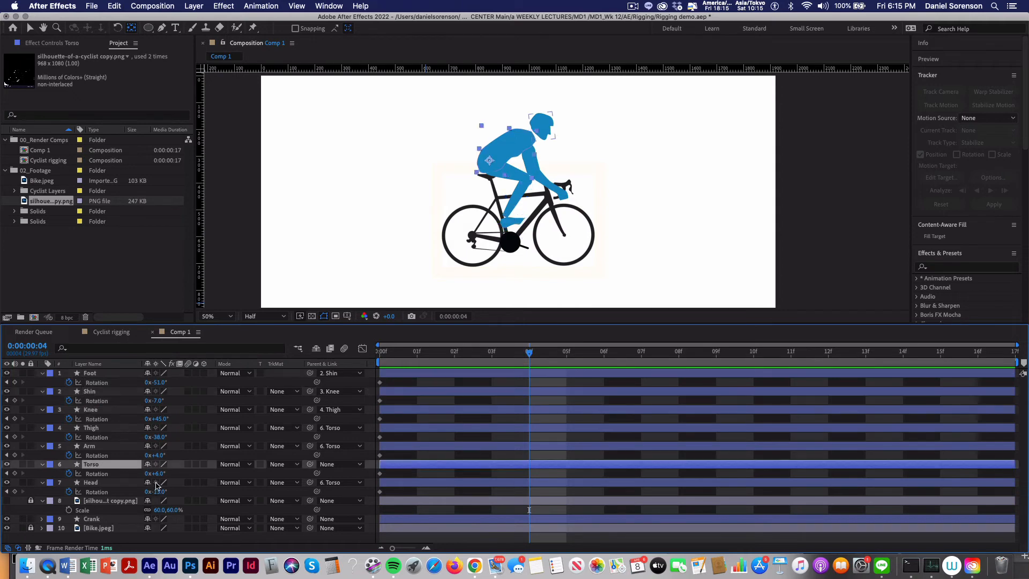
mouse_move(159, 474)
left_mouse_down()
mouse_move(113, 454)
mouse_move(157, 459)
left_mouse_up()
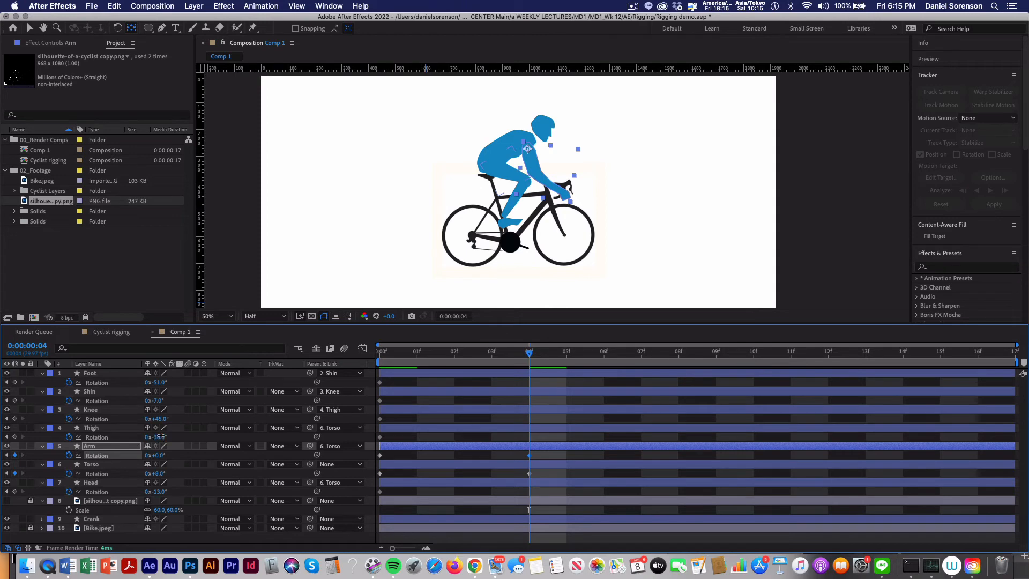
Pose the leg at 0:00:00:04 with rotations of -20° for the Thigh, -18° for the Knee, 0° for the Shin and 23° for the Foot.
left_click_drag(161, 437, 134, 423)
left_click(137, 410)
left_click_drag(156, 383, 232, 418)
key("u")
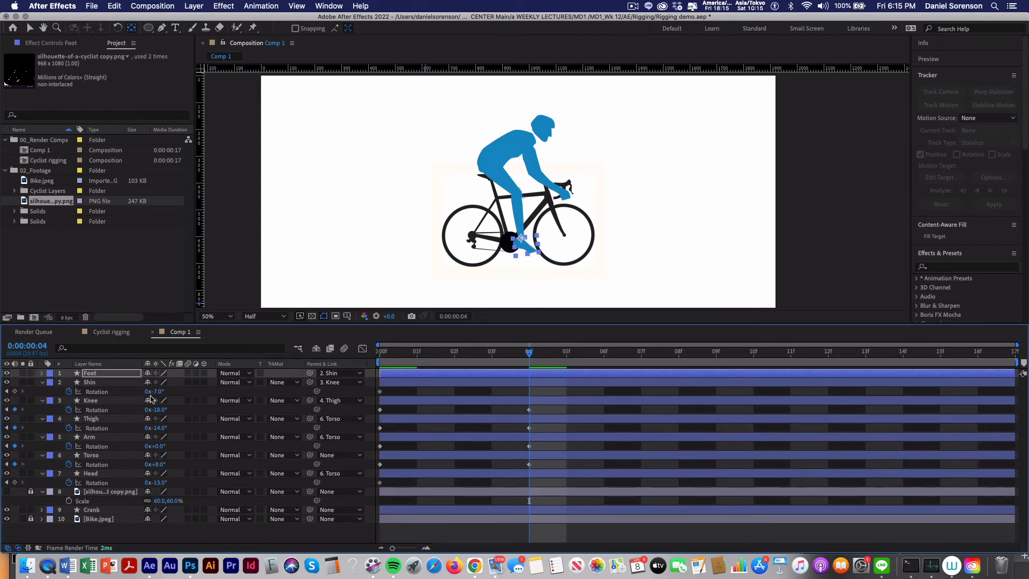
left_click_drag(155, 391, 163, 391)
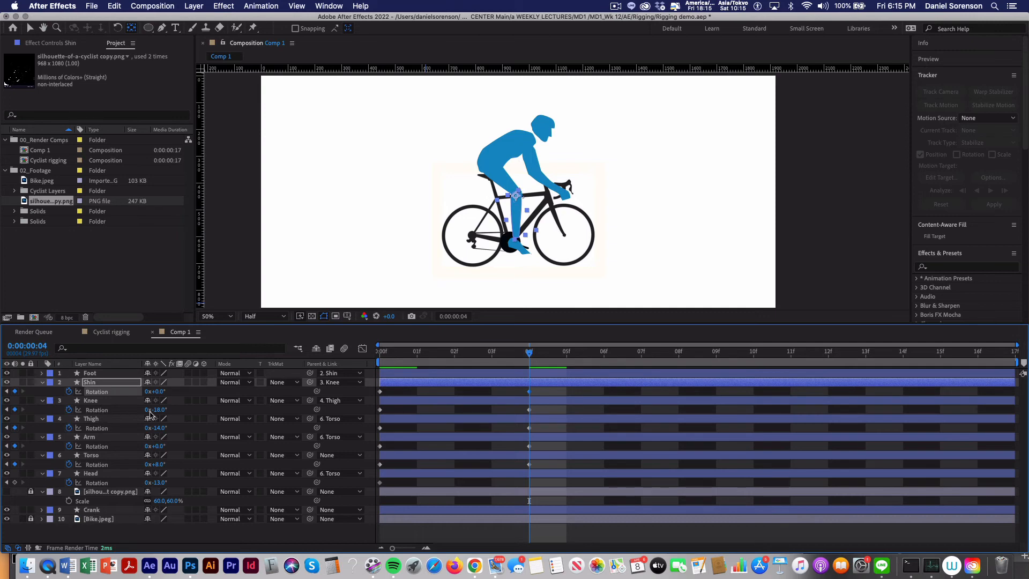
left_click_drag(156, 427, 155, 427)
left_click_drag(385, 354, 524, 416)
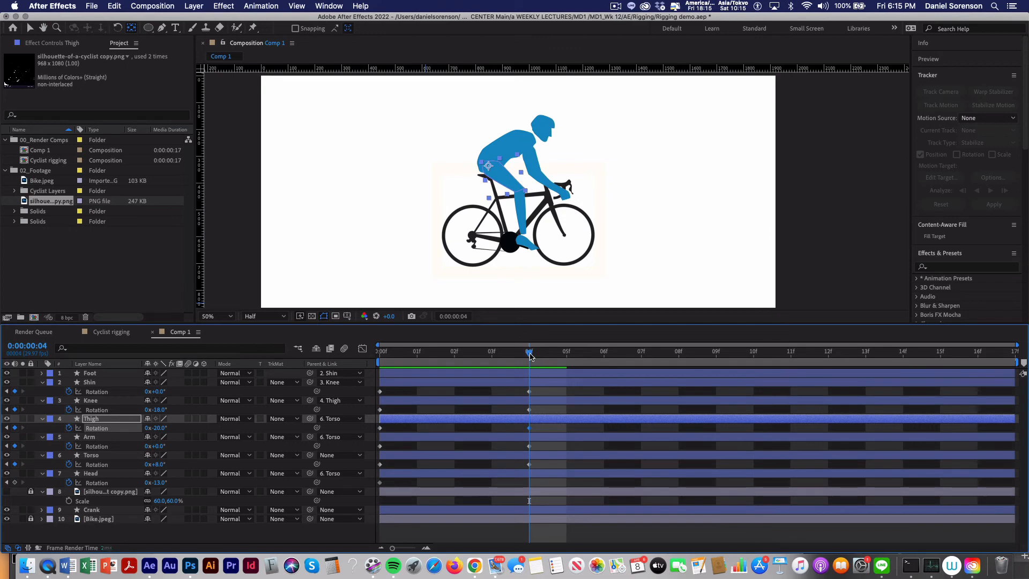
At 0:00:00:08, set the rotation to -5° for the Thigh and -26° for the Knee.
left_click_drag(530, 356, 679, 369)
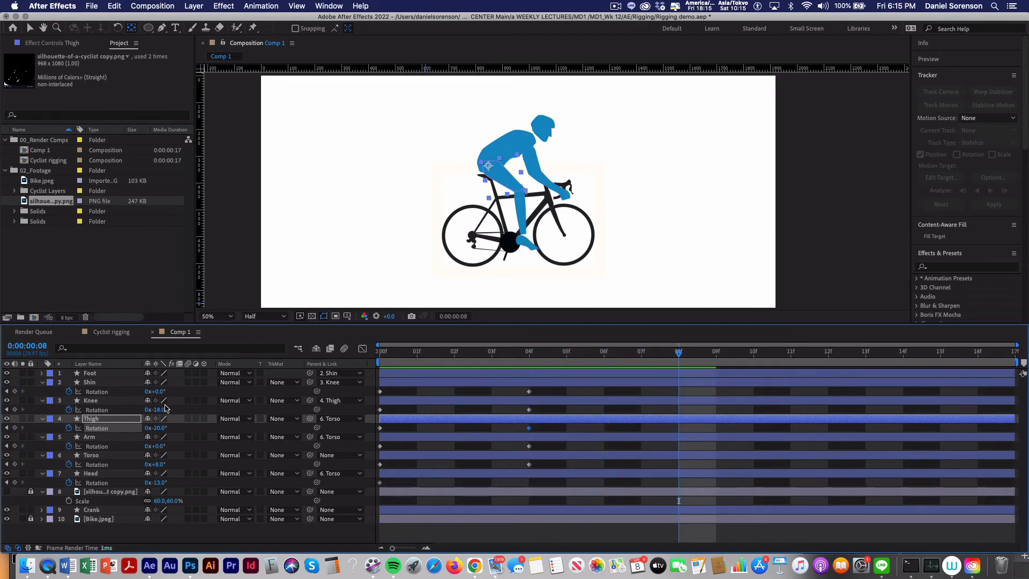
left_click_drag(158, 409, 170, 410)
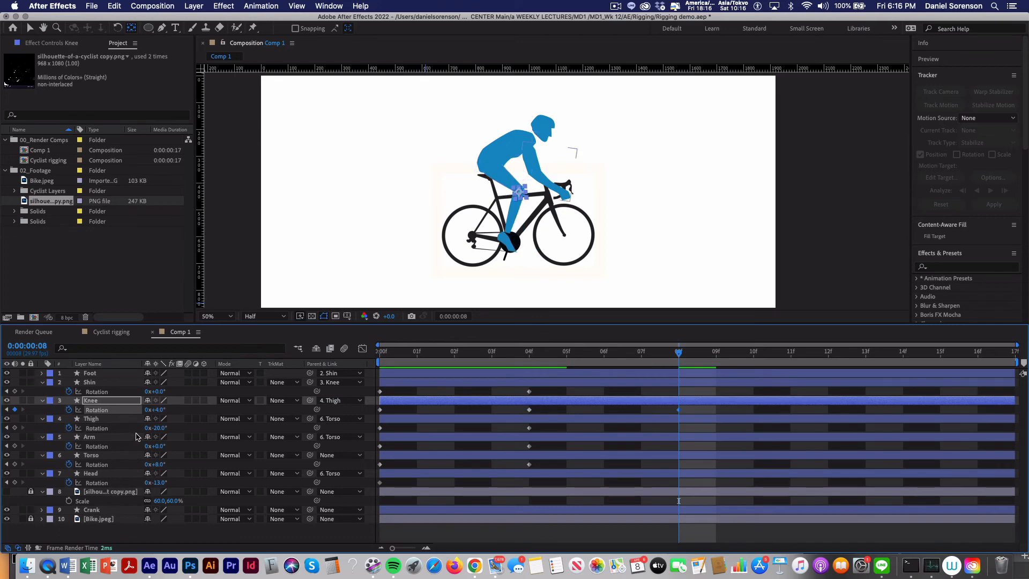
left_click_drag(155, 427, 172, 432)
left_click(172, 432)
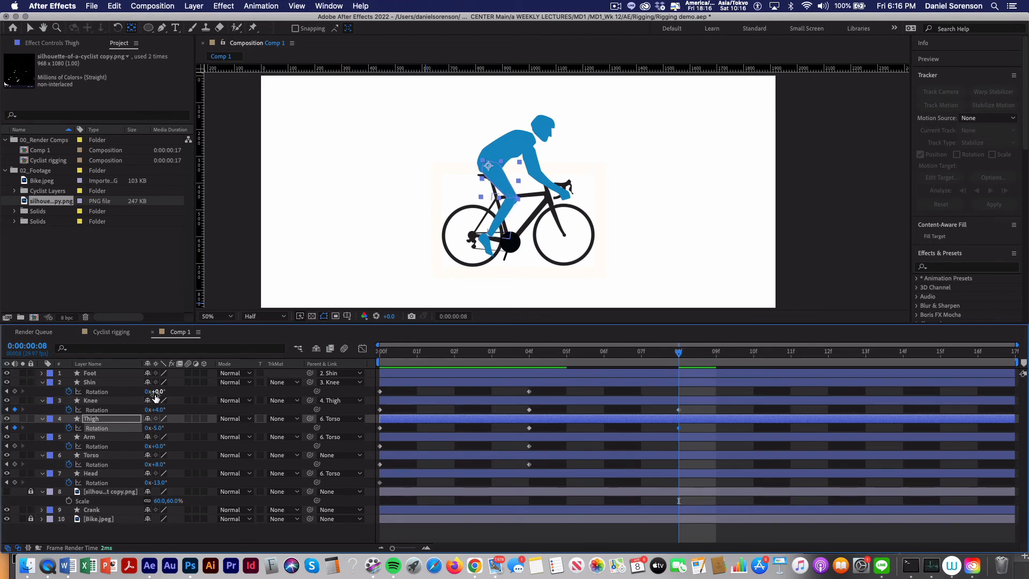
left_click_drag(153, 410, 146, 412)
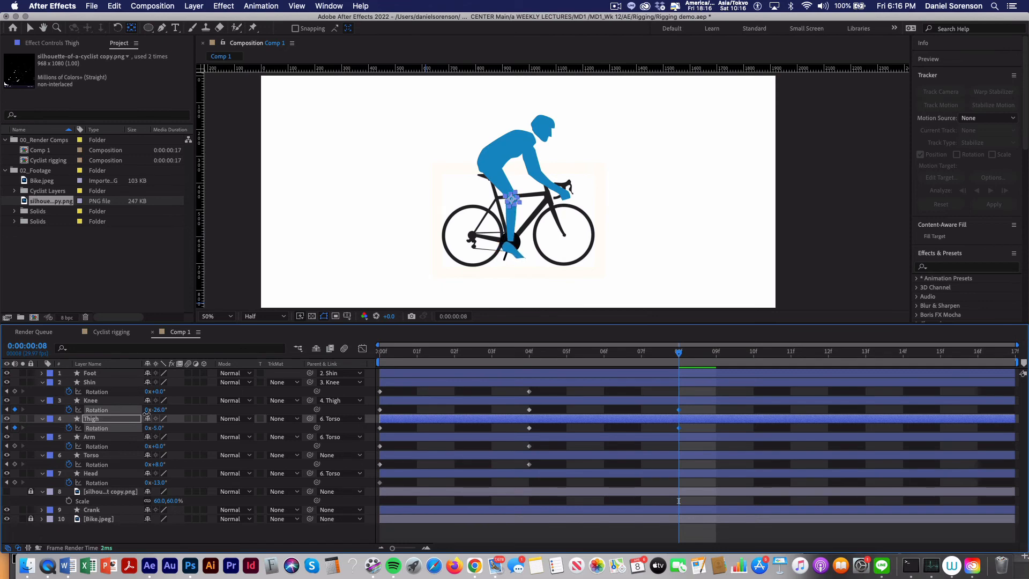
Show the rotation of all body-part layers and add rotation keyframes at 0:00:00:08 for the Foot, Shin, Arm, Torso and Head.
key("super+Up")
key("r")
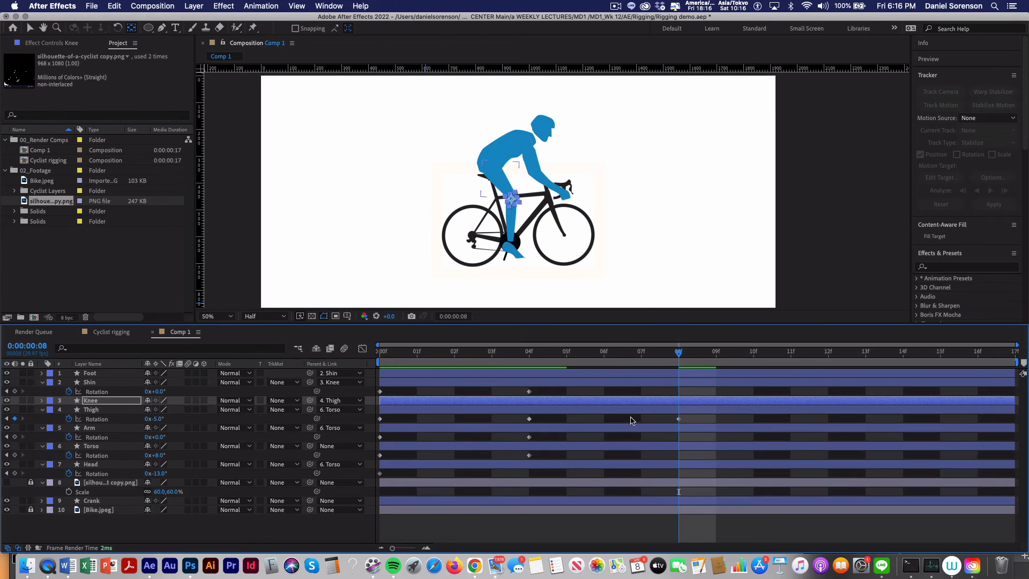
key("super+Up")
key("super+Up")
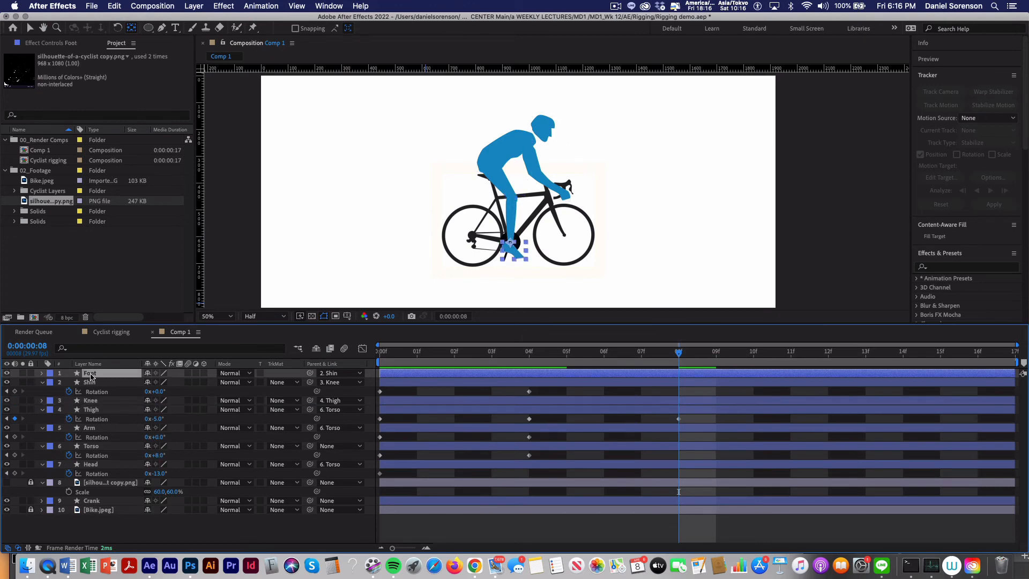
key("super+a")
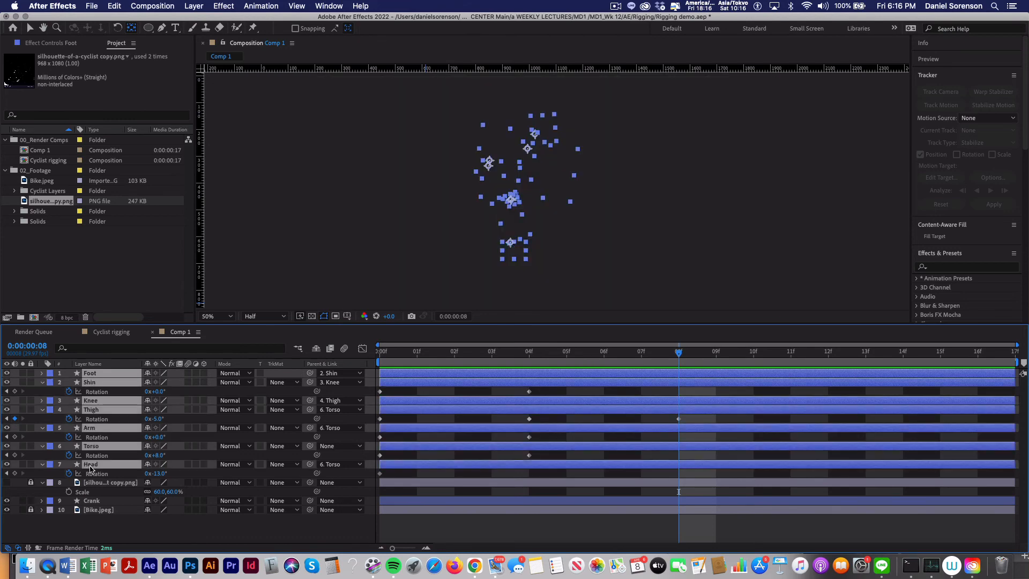
key("r")
key("alt+shift+r")
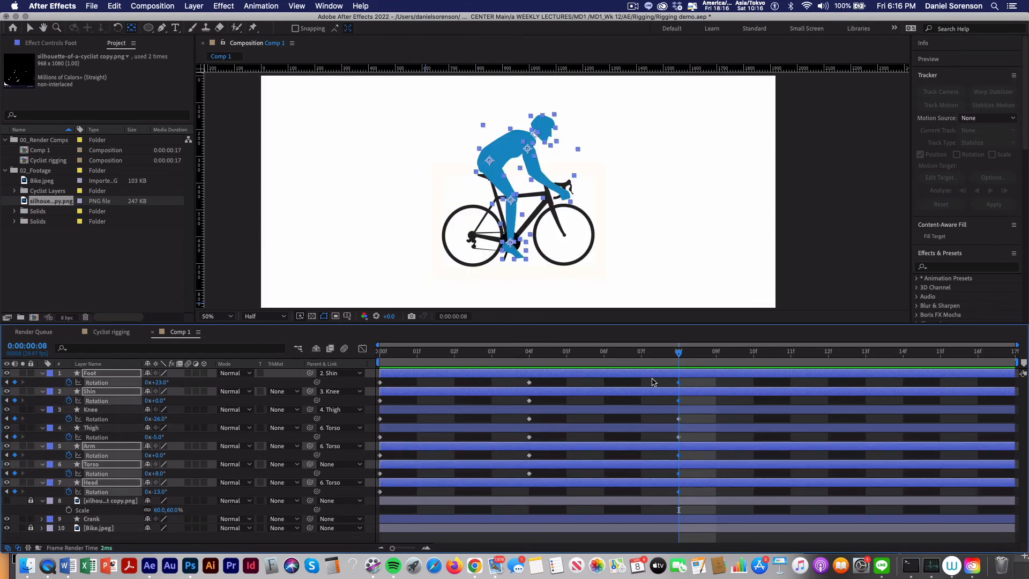
At 0:00:00:12, set rotation to 30° for the Knee, -22° for the Thigh and -16° for the Foot, and keyframe the other body parts' rotation.
key("Caps_Lock")
left_click_drag(680, 353, 819, 367)
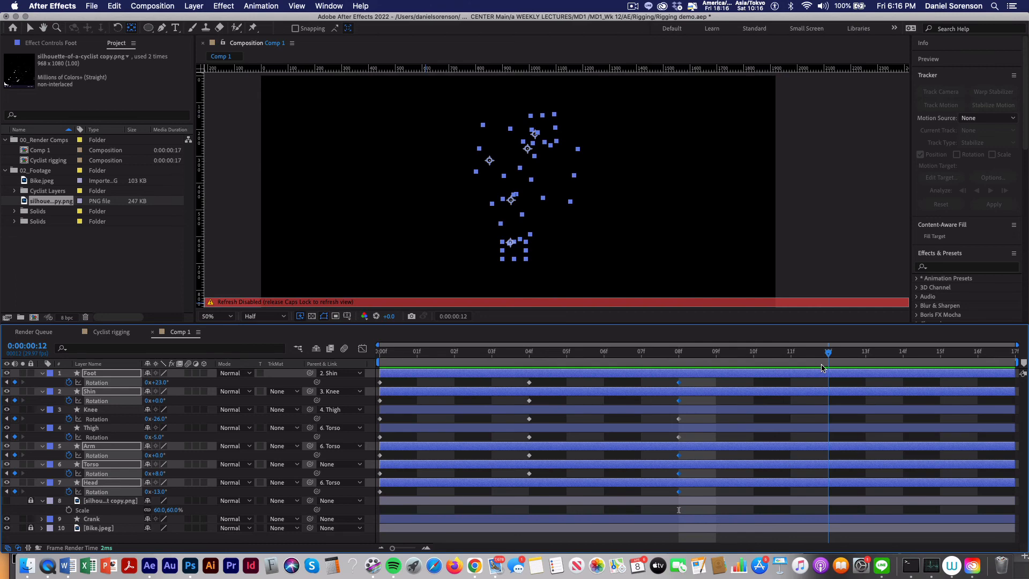
key("Caps_Lock")
left_click_drag(156, 419, 179, 427)
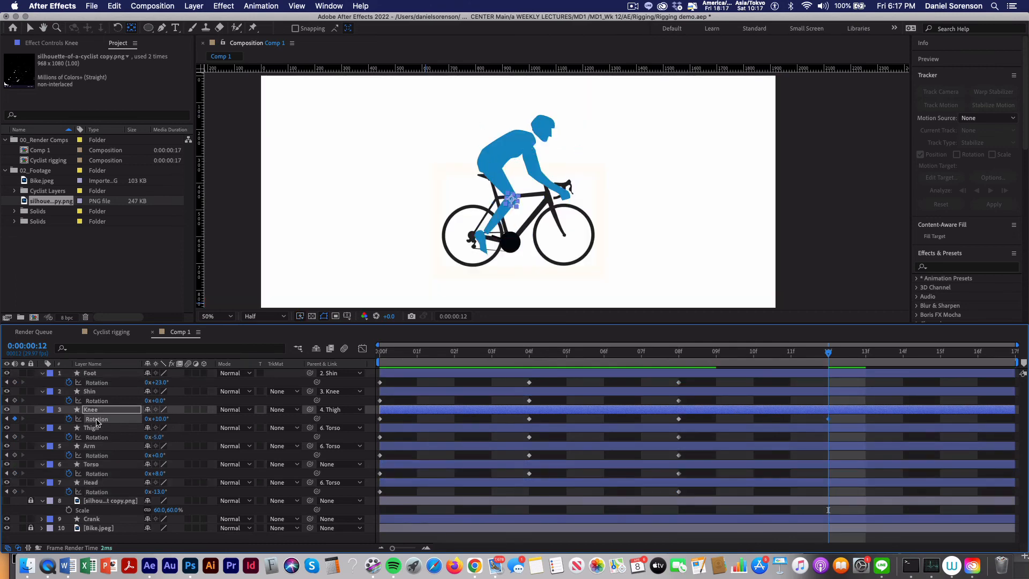
left_click_drag(160, 420, 140, 384)
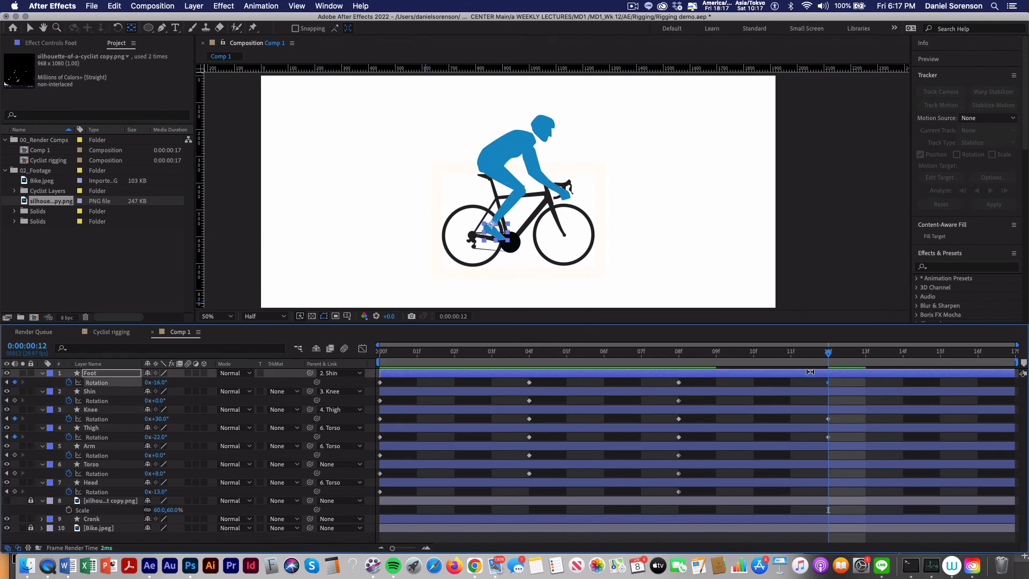
left_click_drag(15, 401, 15, 492)
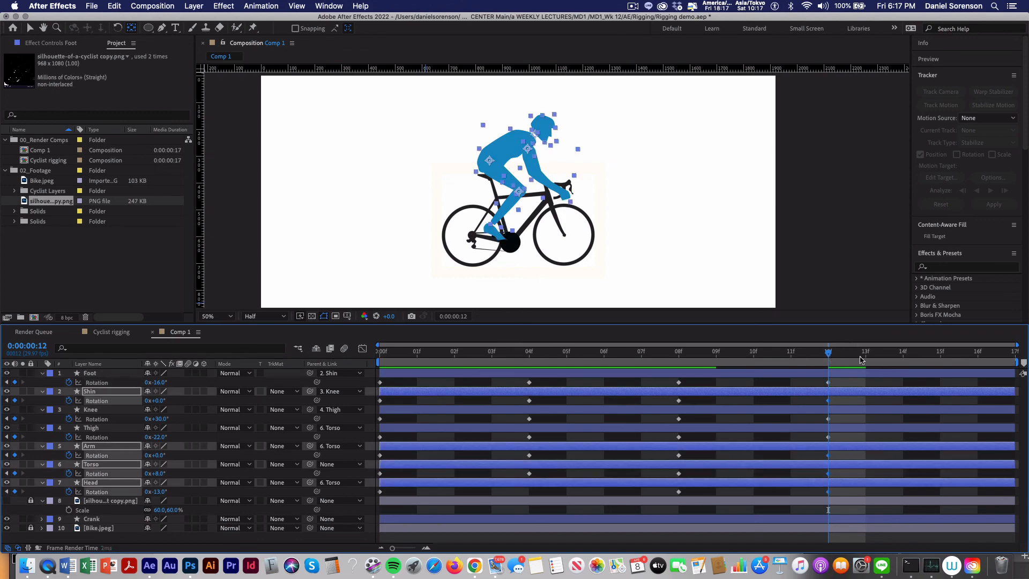
Copy each body-part layer's first rotation keyframe to 0:00:00:16 so the pedalling cycle ends in its starting pose.
left_click_drag(861, 360, 969, 364)
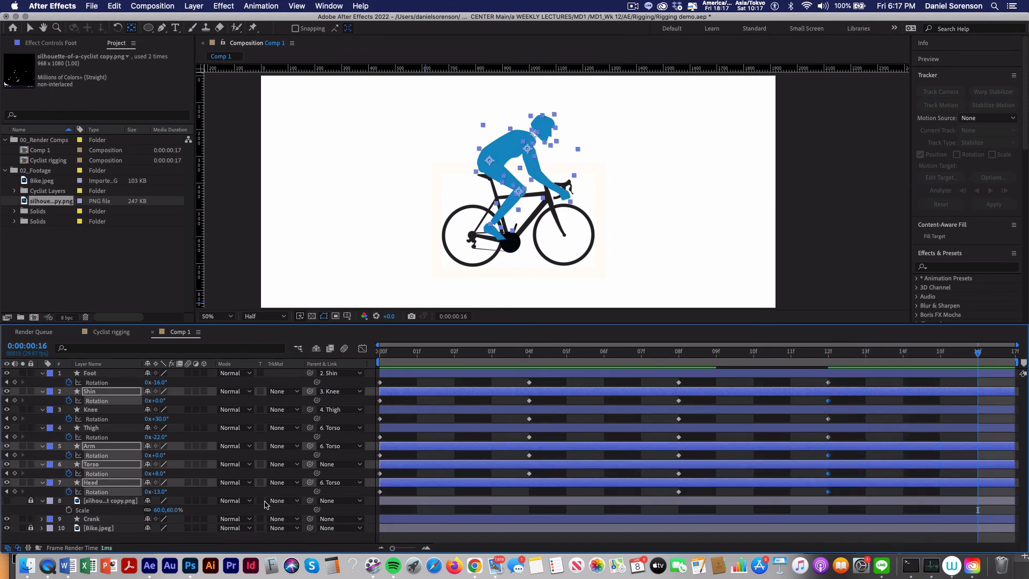
left_click(381, 382)
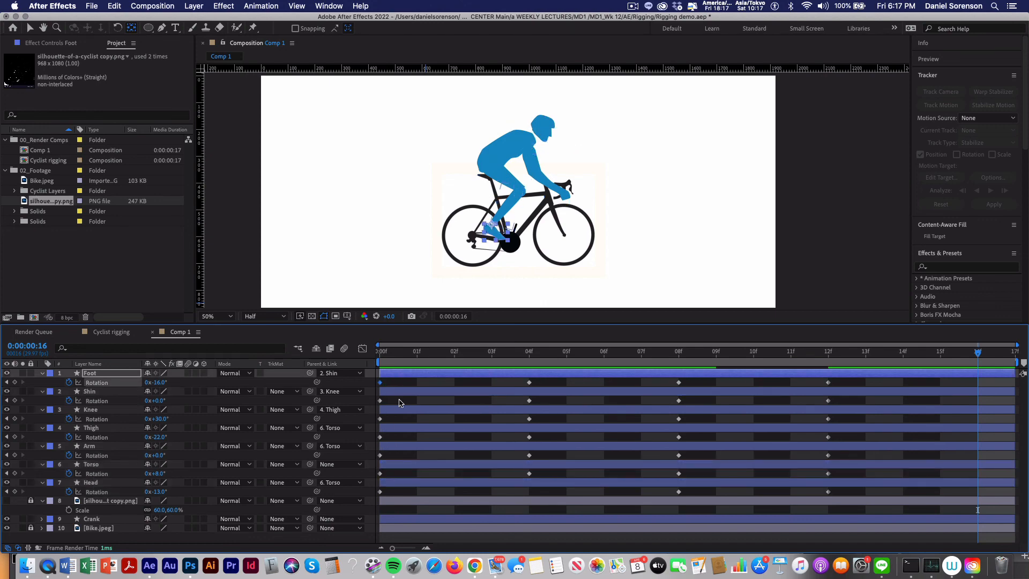
key("ctrl+c")
key("ctrl+v")
left_click(381, 400)
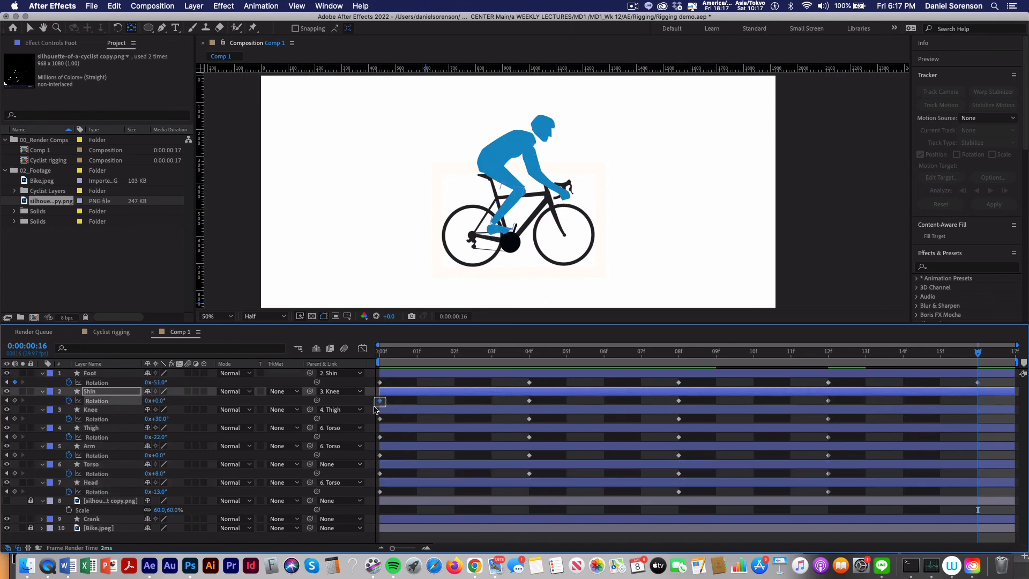
key("ctrl+c")
key("ctrl+v")
left_click(380, 419)
key("ctrl+c")
key("ctrl+v")
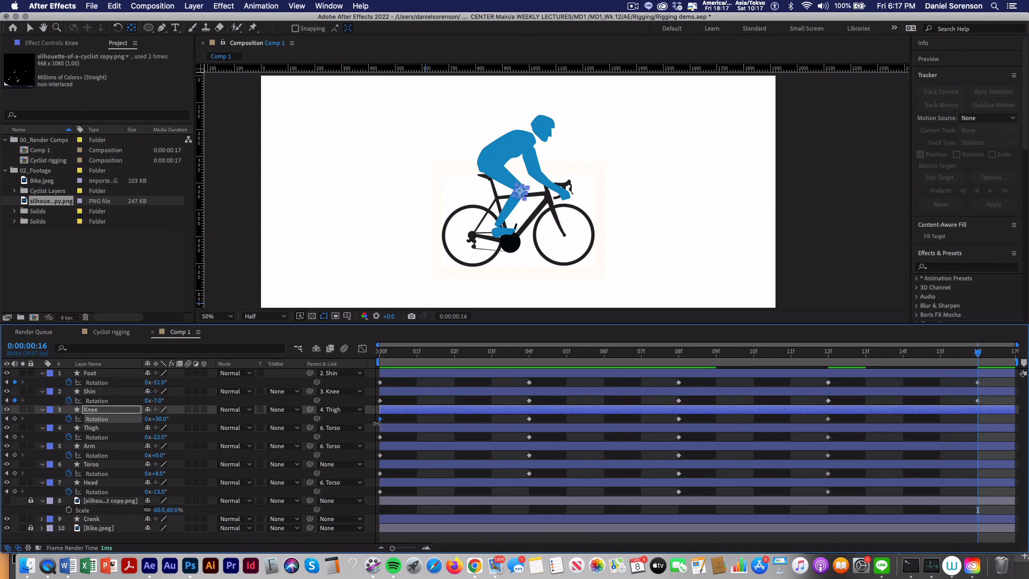
key("ctrl+v")
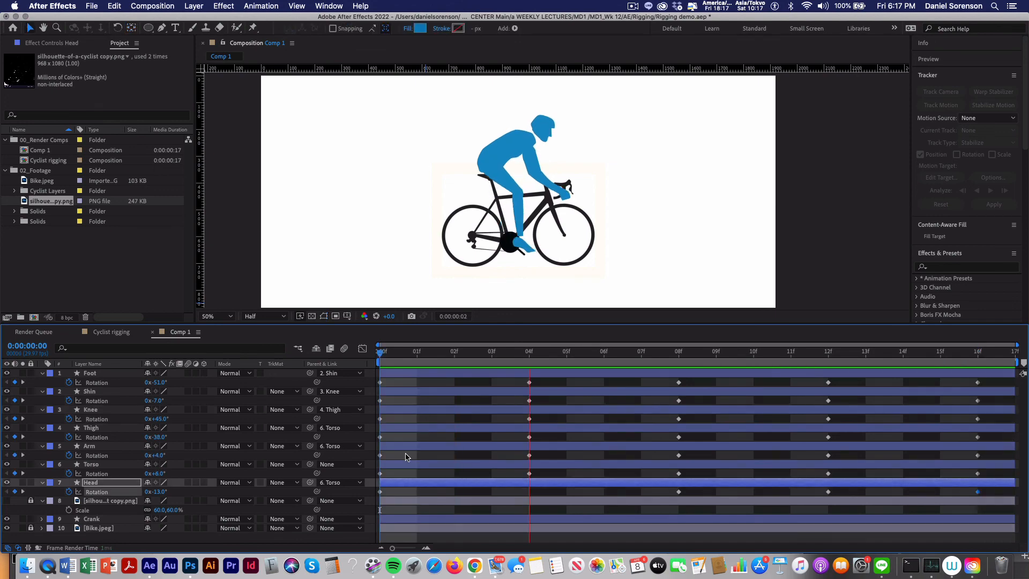
Keyframe the Head's rotation at -25° at 0:00:00:04 and check the pedalling cycle in playback.
key("Home")
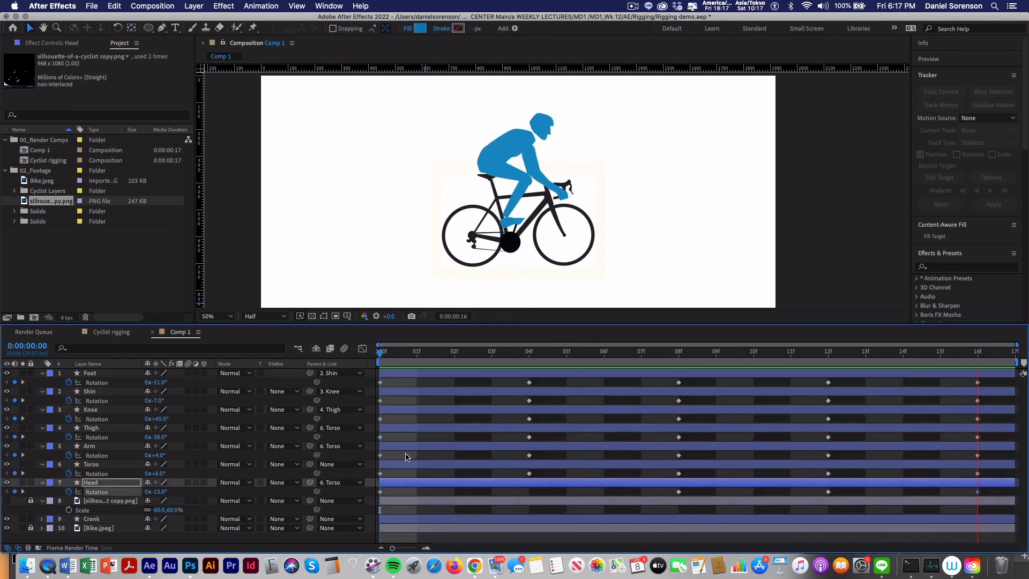
left_click(380, 352)
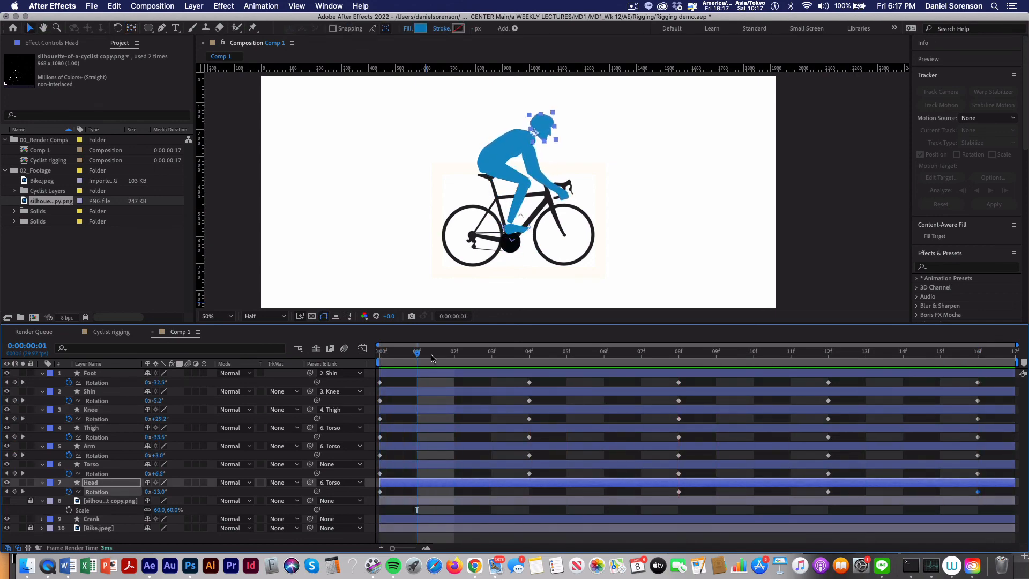
left_click_drag(431, 358, 498, 368)
key("space")
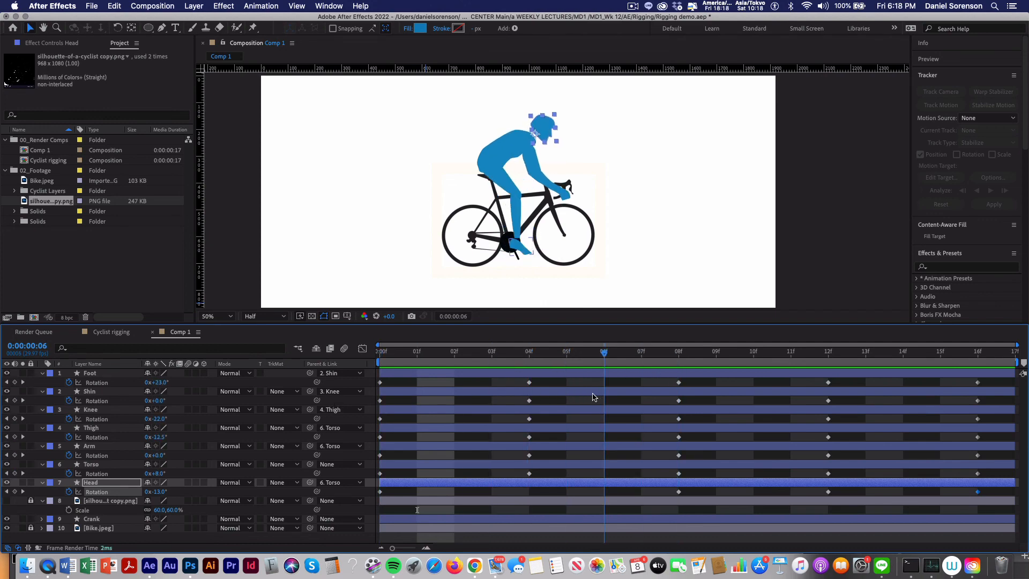
key("space")
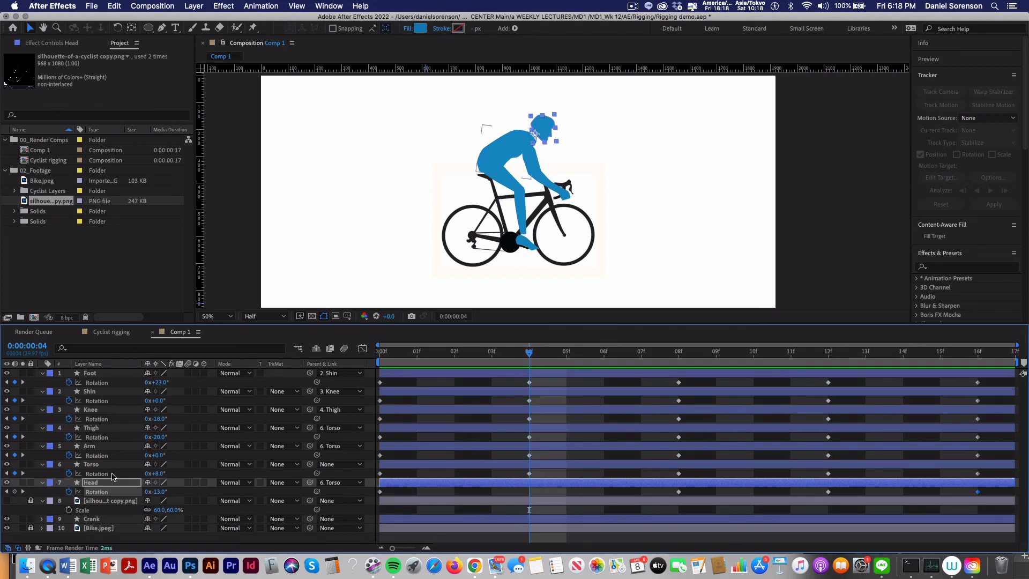
left_click_drag(158, 491, 155, 491)
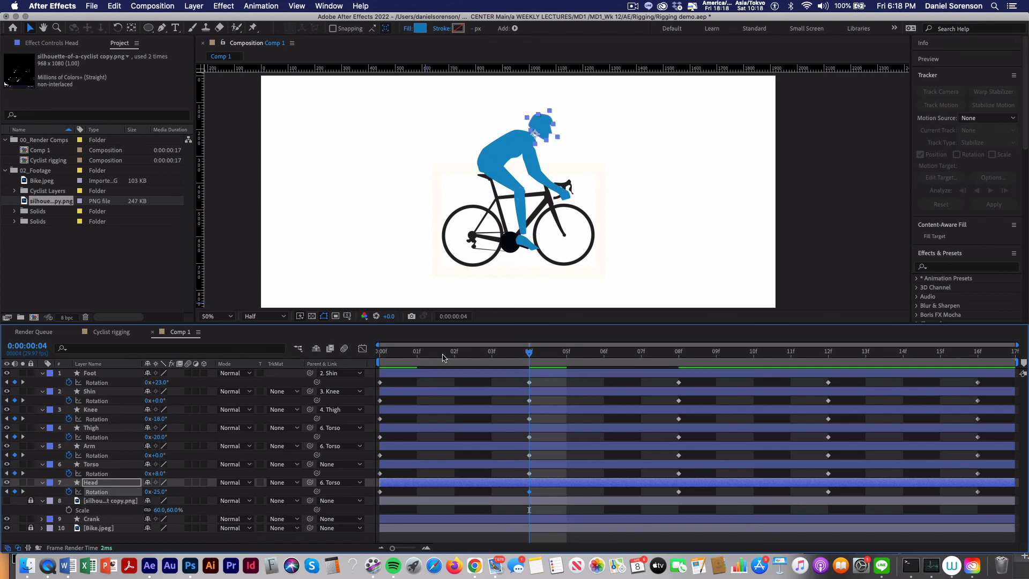
left_click_drag(389, 358, 639, 349)
key("super+Up")
key("space")
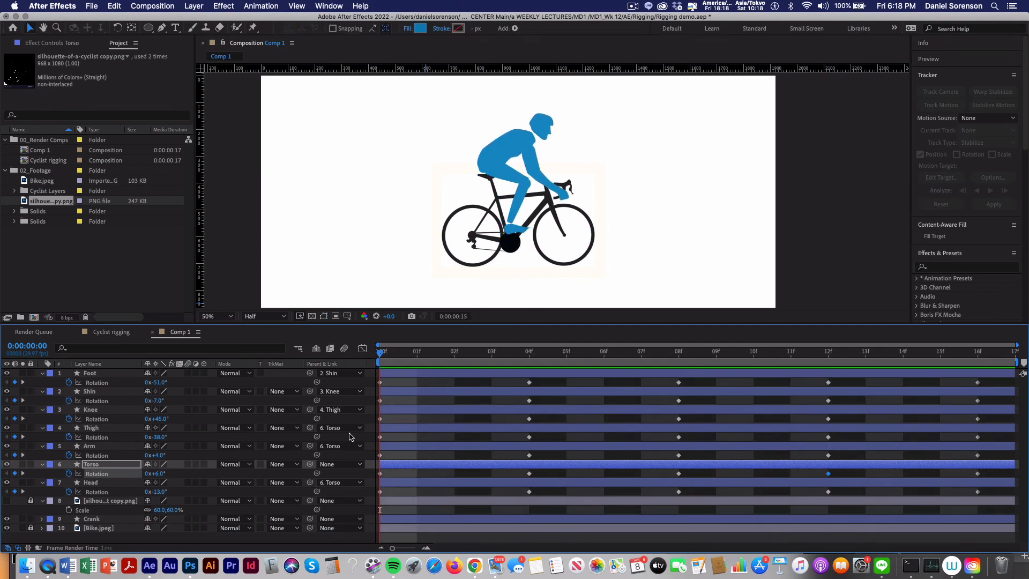